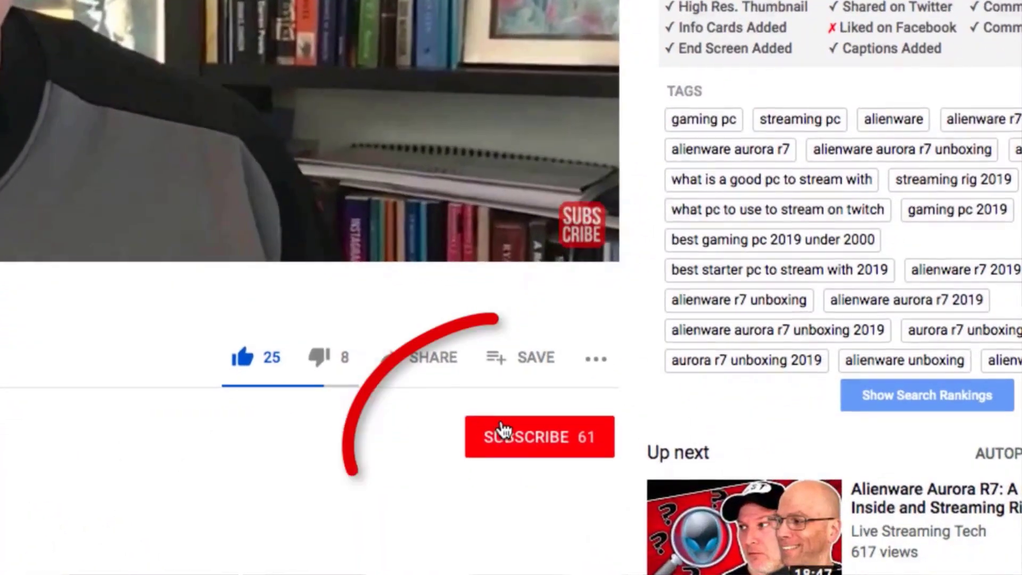
Subscribe to the channel using the red SUBSCRIBE button under the video
click(560, 474)
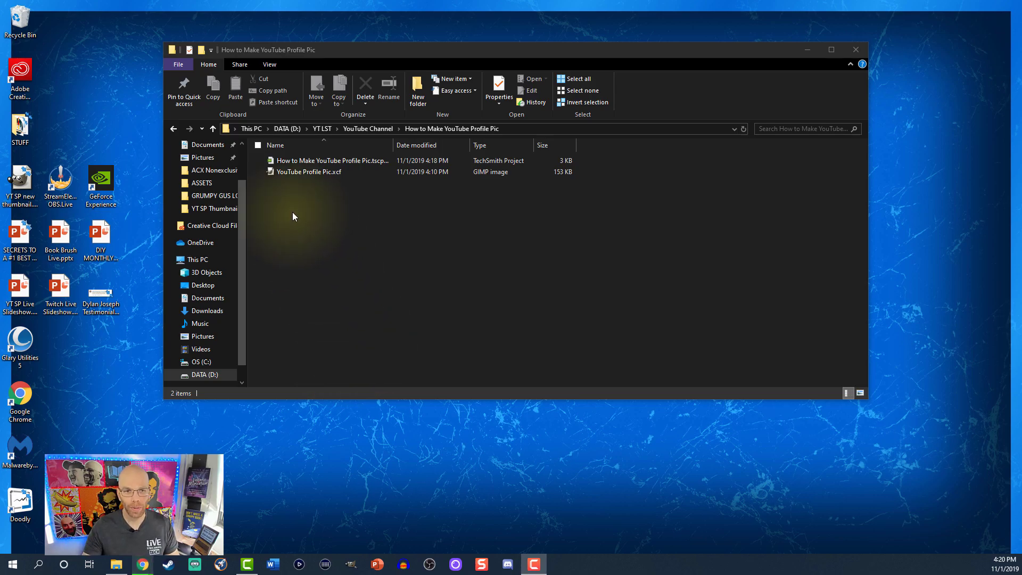
Open YouTube Profile Pic.xcf from the project folder in GIMP
click(295, 173)
double_click(294, 173)
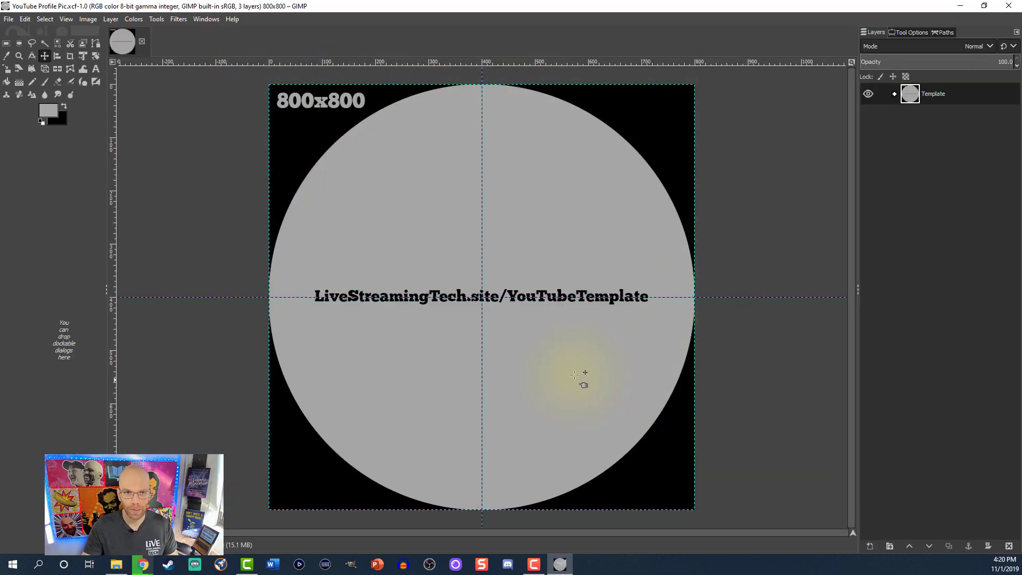
Expand the Template group and toggle the Circle and Background layers off and back on
click(894, 94)
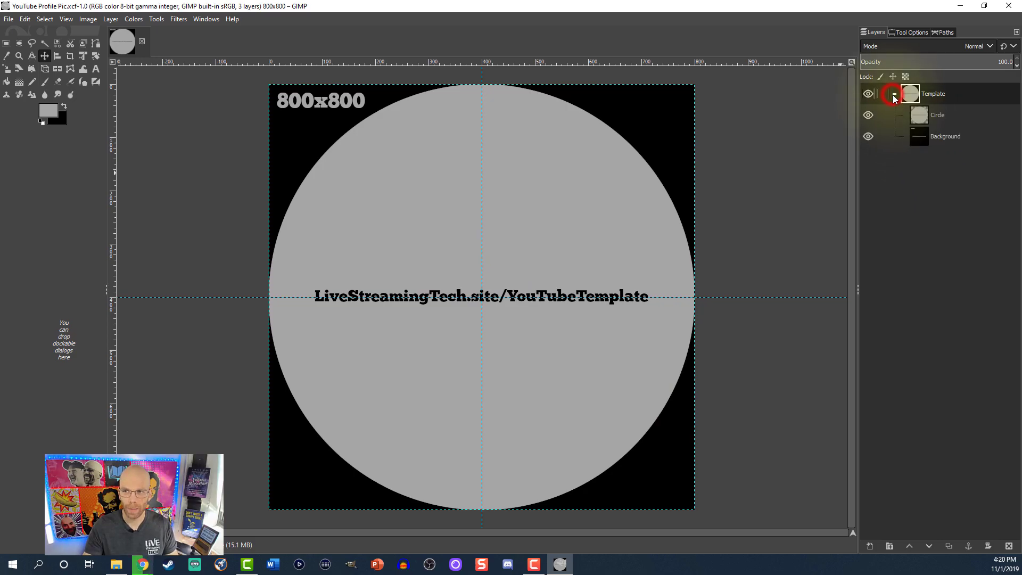
click(868, 116)
click(868, 136)
click(869, 117)
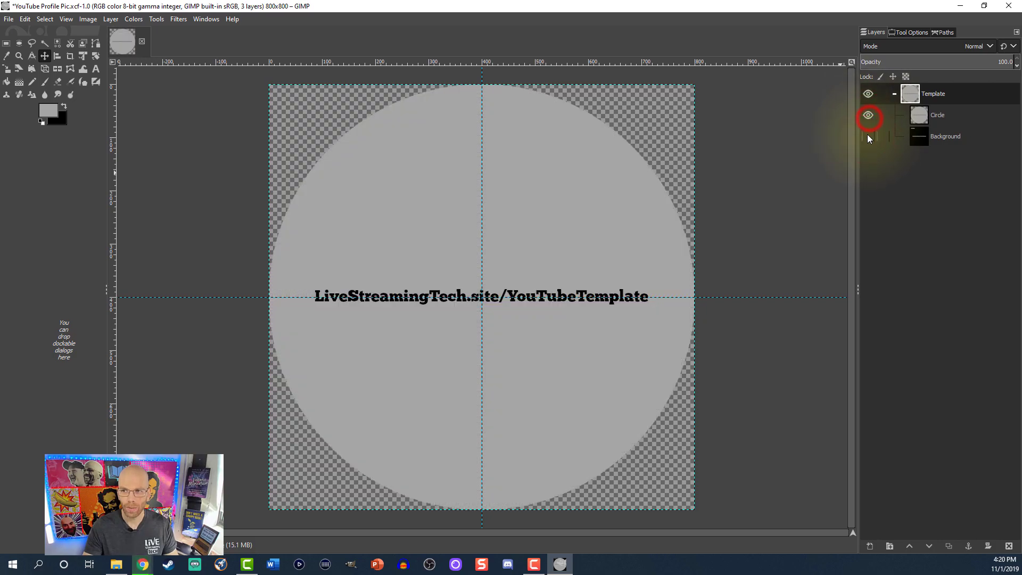
click(868, 137)
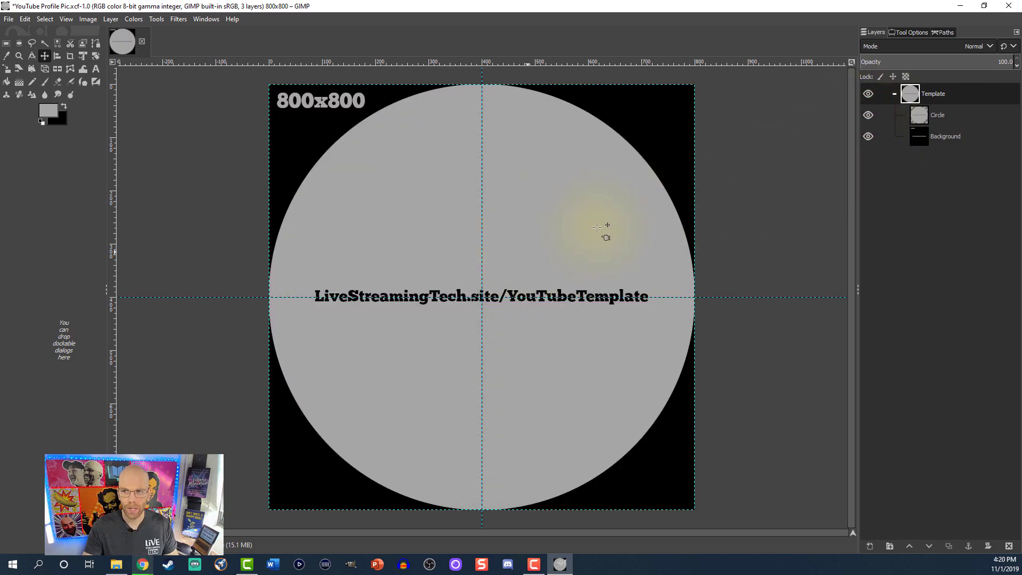
click(866, 116)
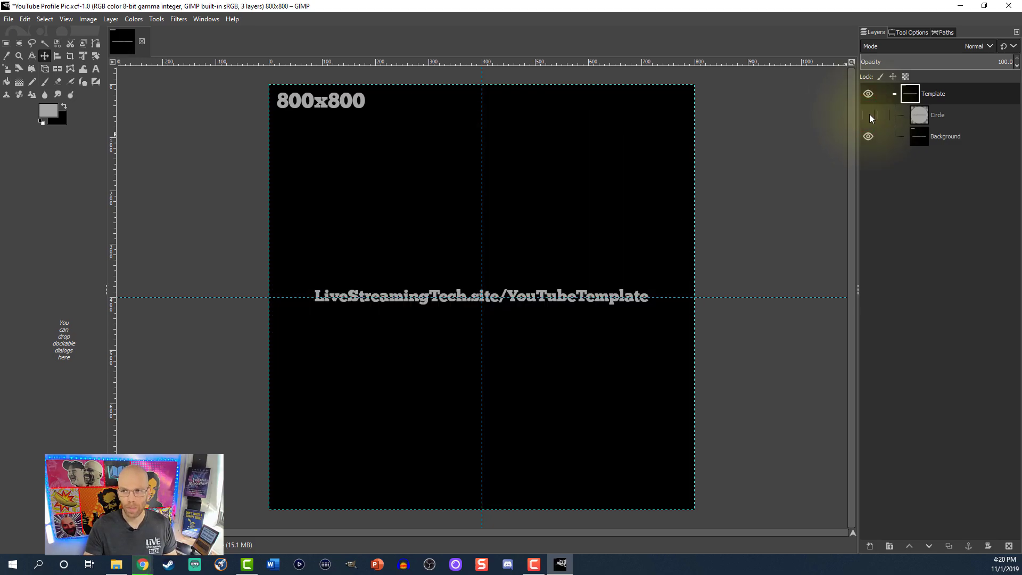
click(868, 115)
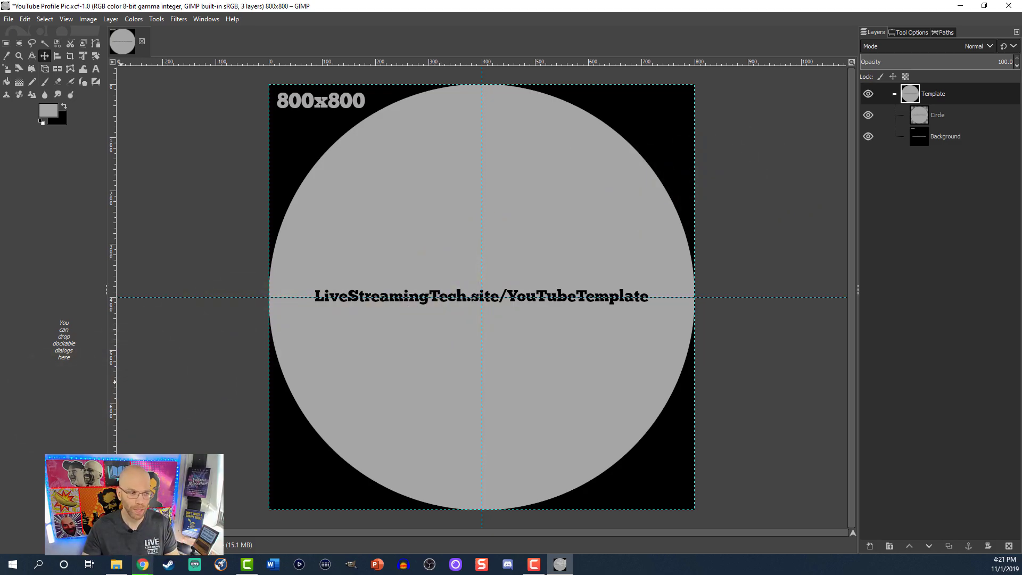
Drop IMG_3934.png from the folder onto the canvas as a new layer
click(116, 564)
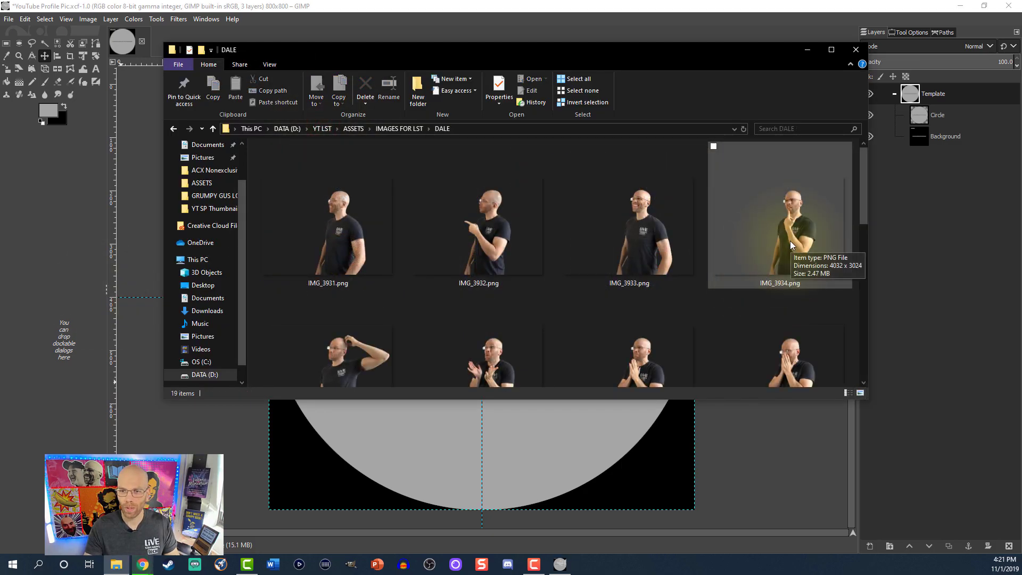
drag(788, 206, 502, 446)
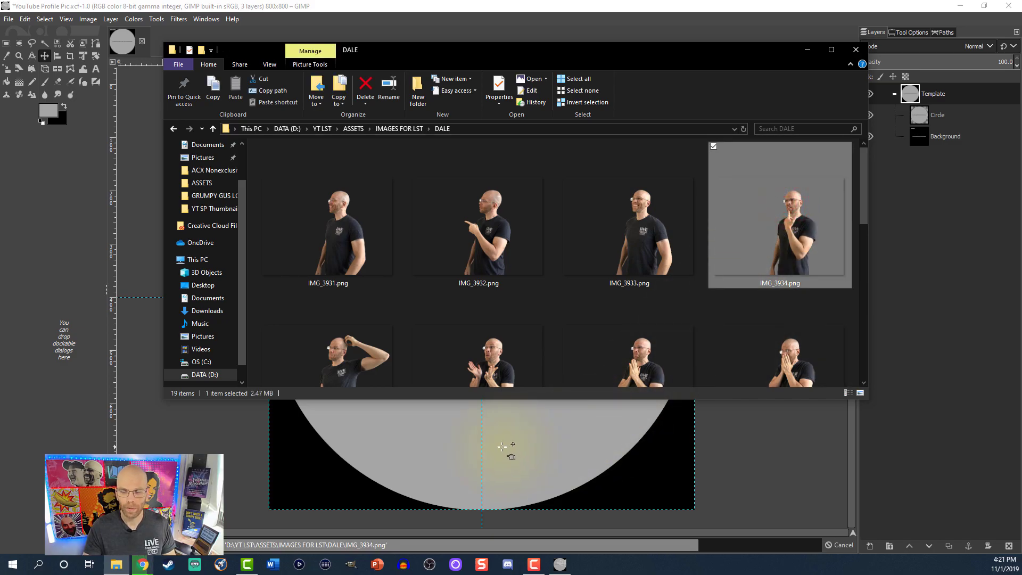
click(229, 407)
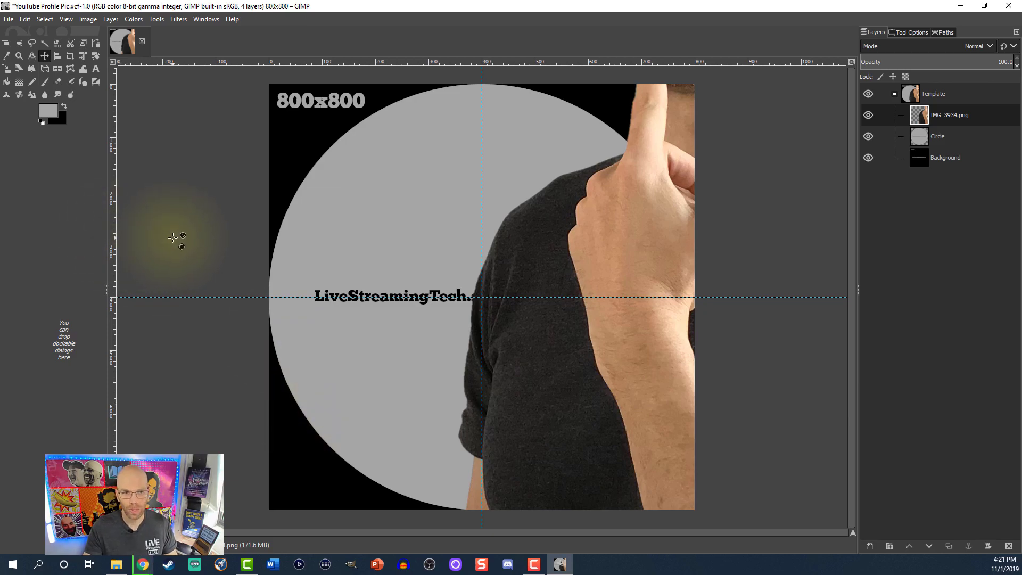
Move the IMG_3934 photo so the bald man's face fills the right of the frame
scroll(173, 237, down, 2)
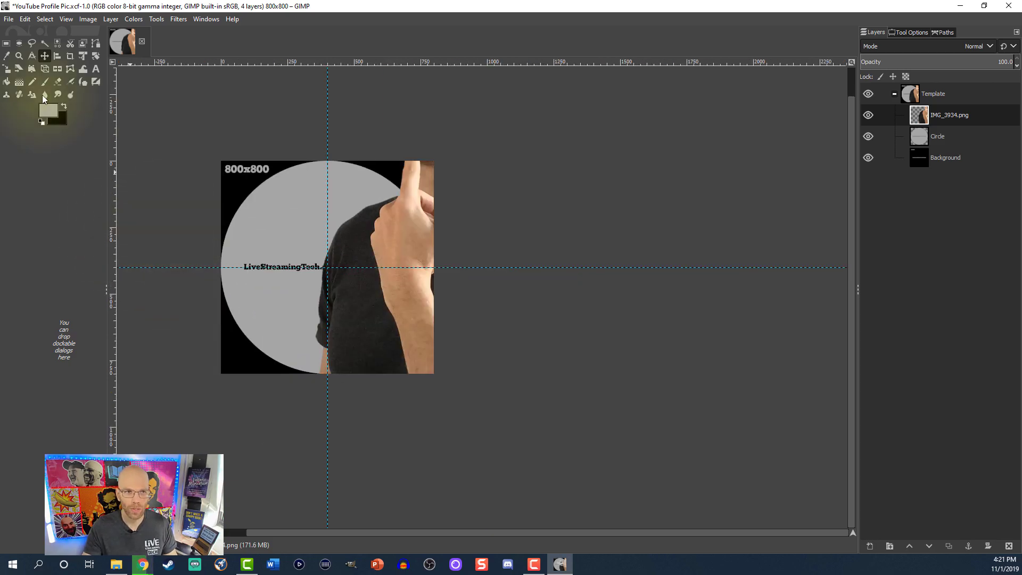
click(44, 55)
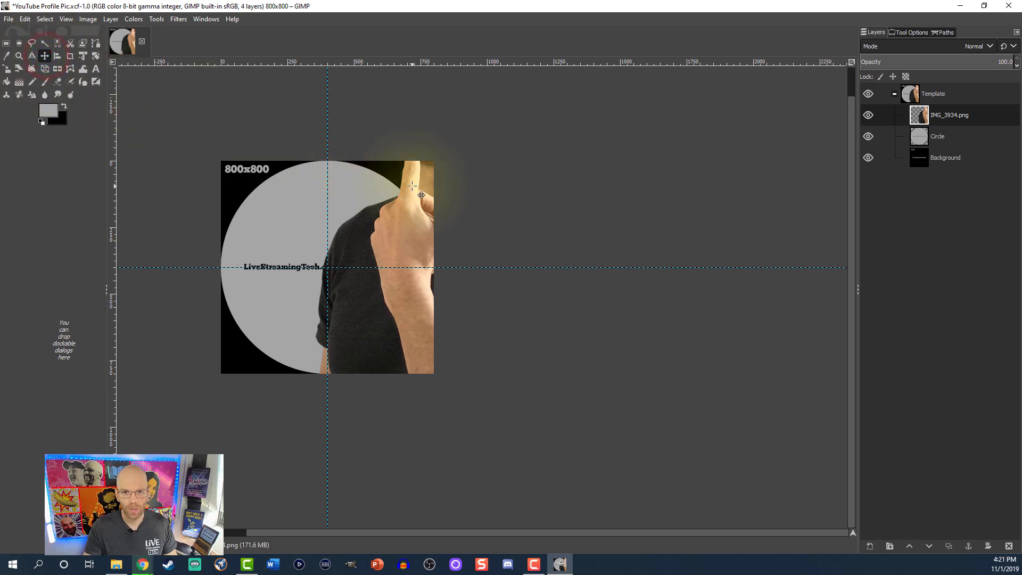
drag(413, 186, 353, 362)
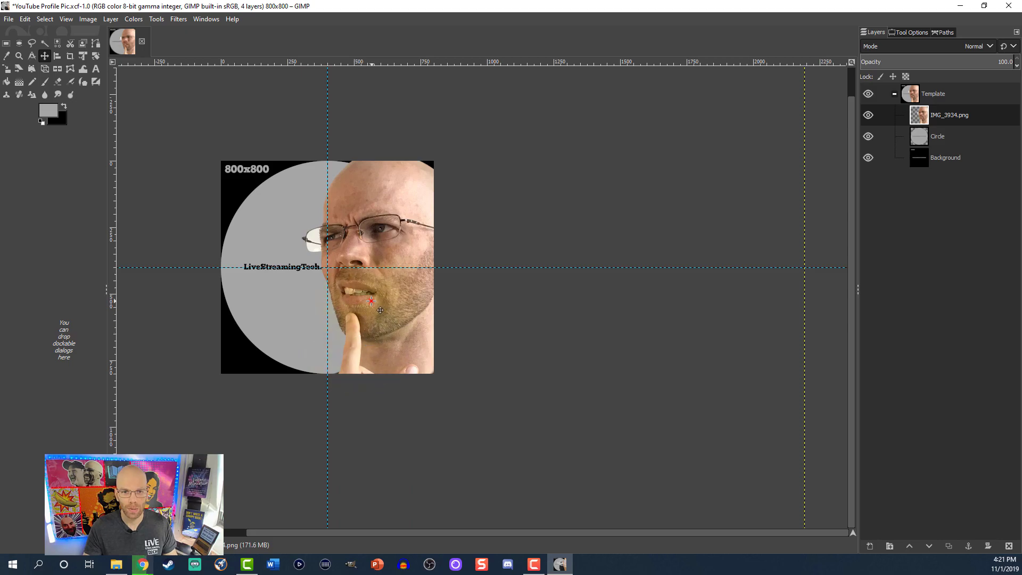
drag(371, 300, 360, 315)
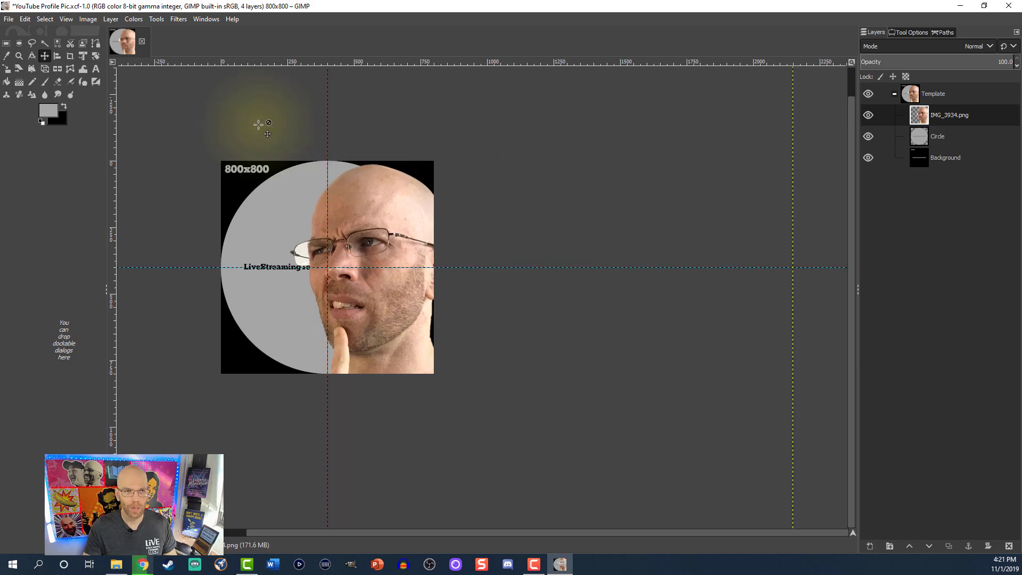
Drop IMG_3915.png from the folder onto the canvas as a new layer
click(117, 564)
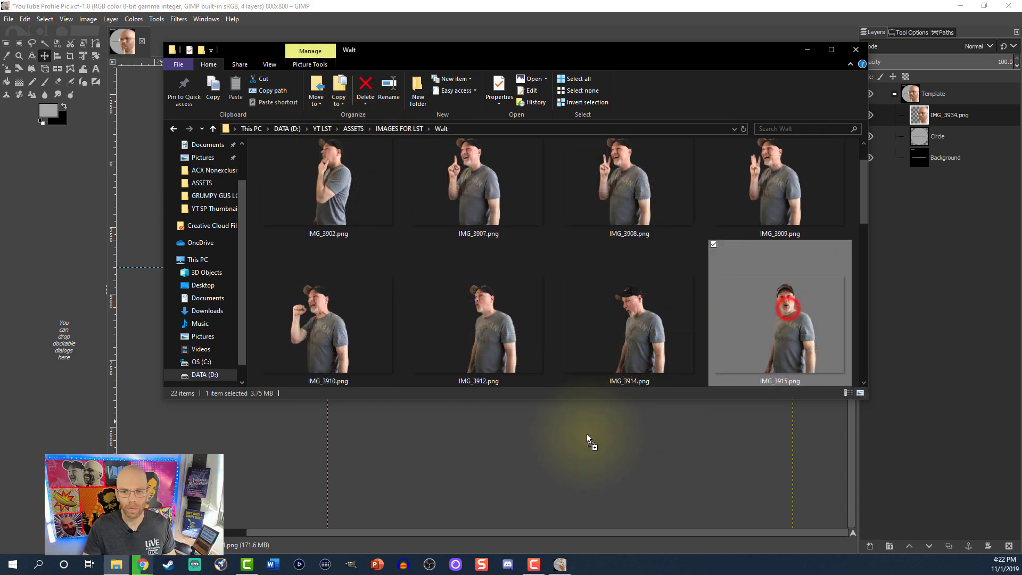
drag(589, 438, 469, 423)
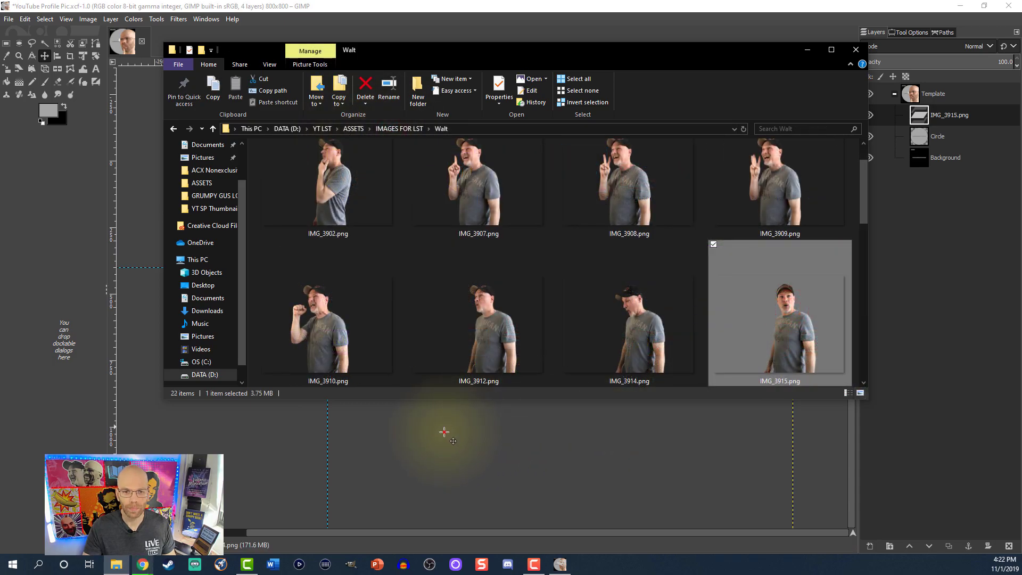
click(445, 429)
Place the capped man's face on the left and lower IMG_3915 beneath IMG_3934
drag(391, 289, 286, 484)
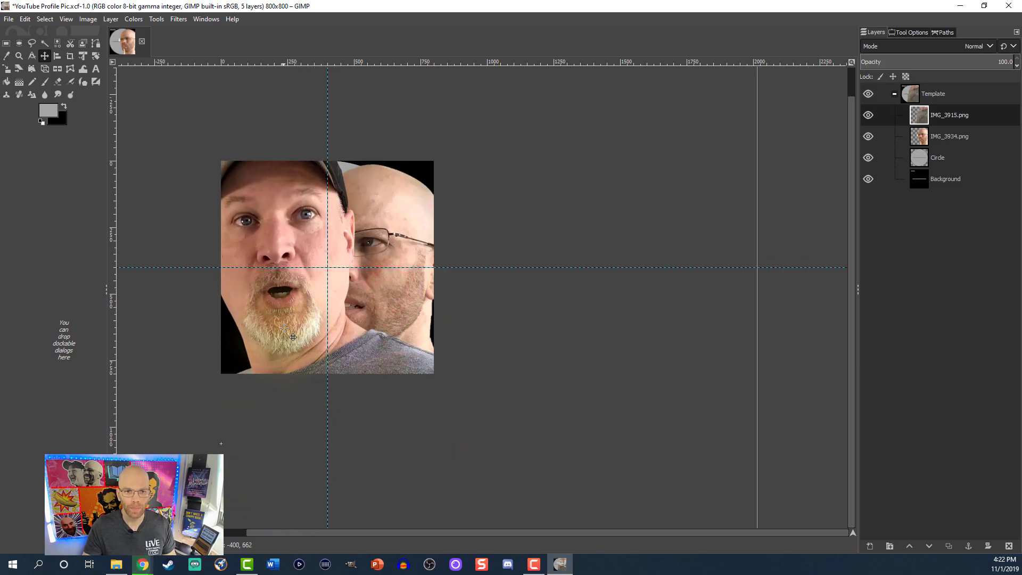
drag(272, 300, 286, 326)
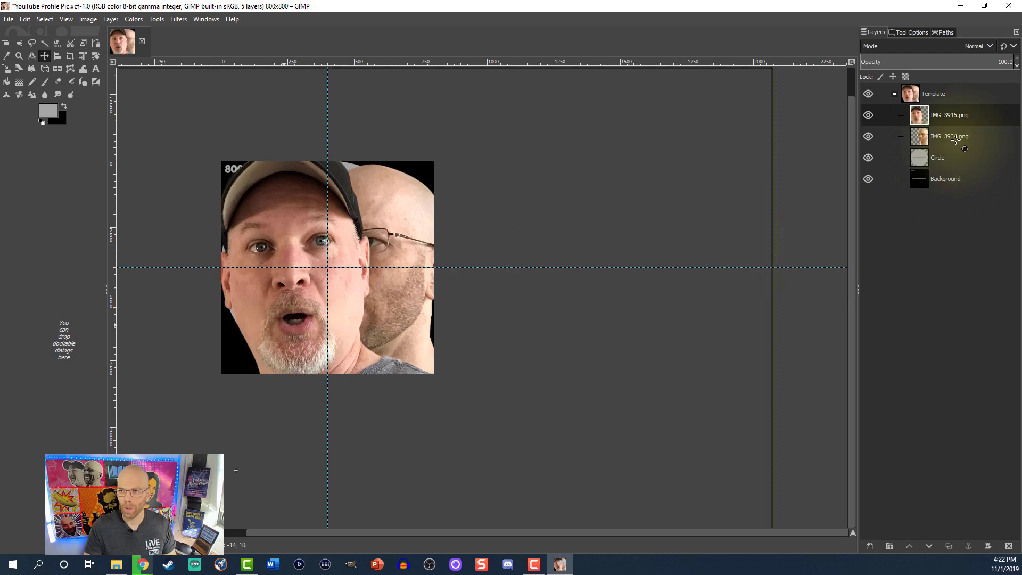
click(917, 115)
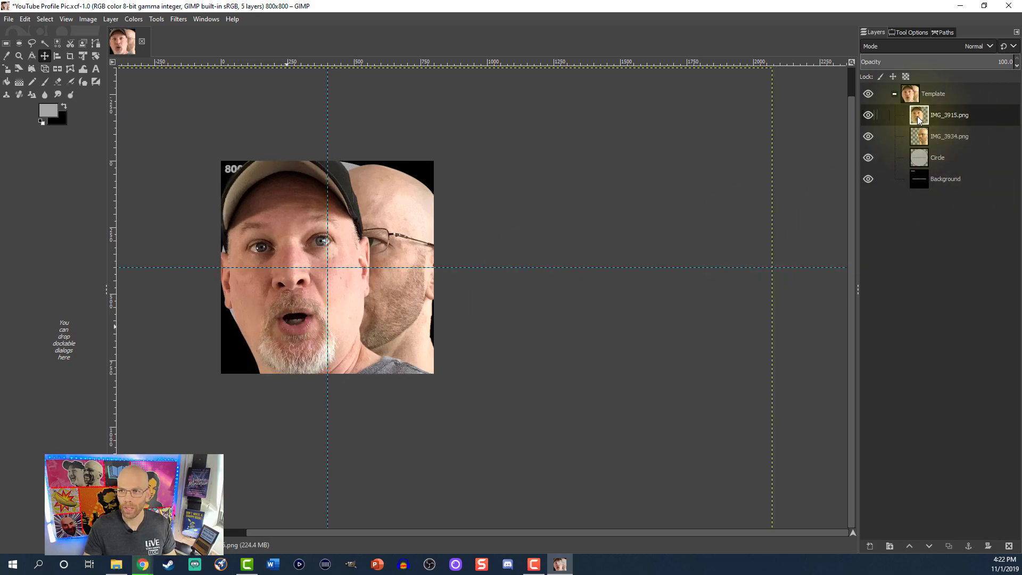
click(929, 547)
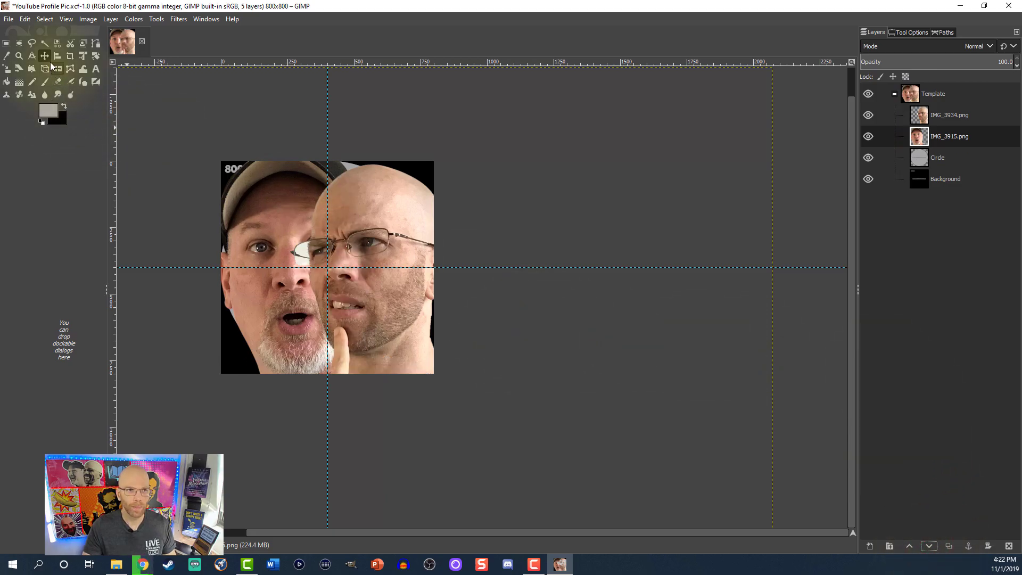
Scale IMG_3915.png down to 3613x2710 and shift it up and right
click(6, 70)
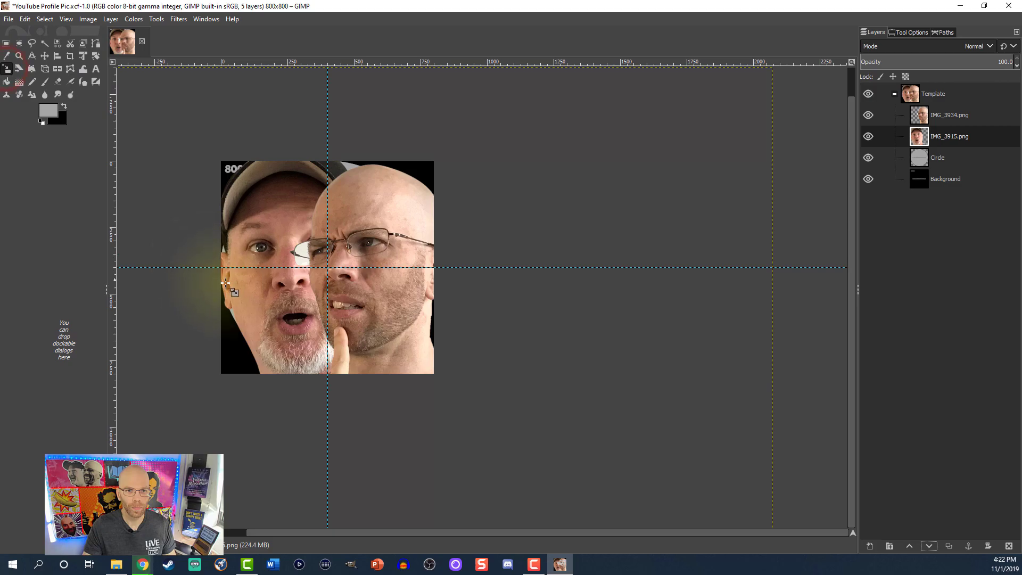
click(260, 304)
drag(245, 448, 342, 380)
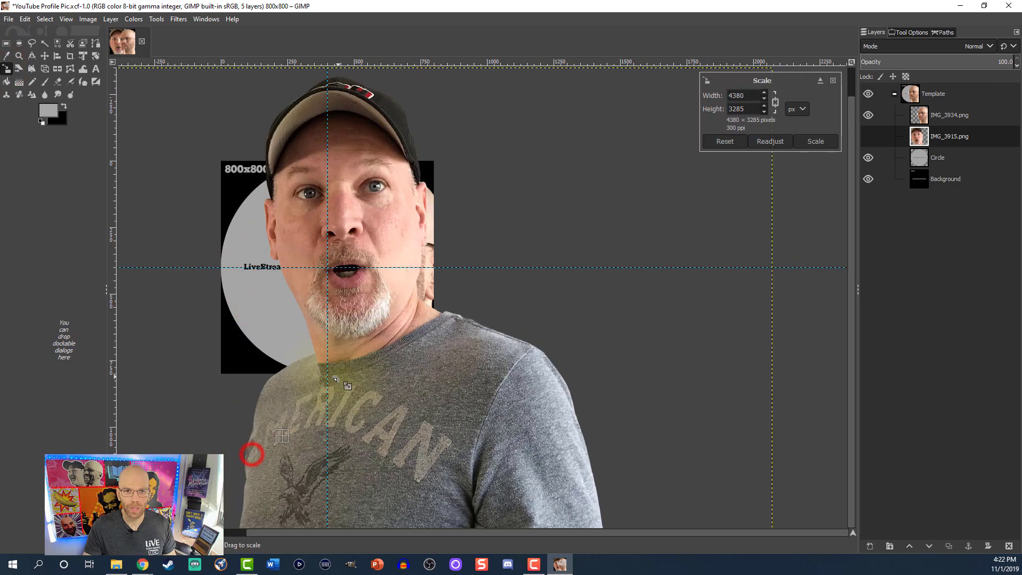
drag(518, 155, 371, 373)
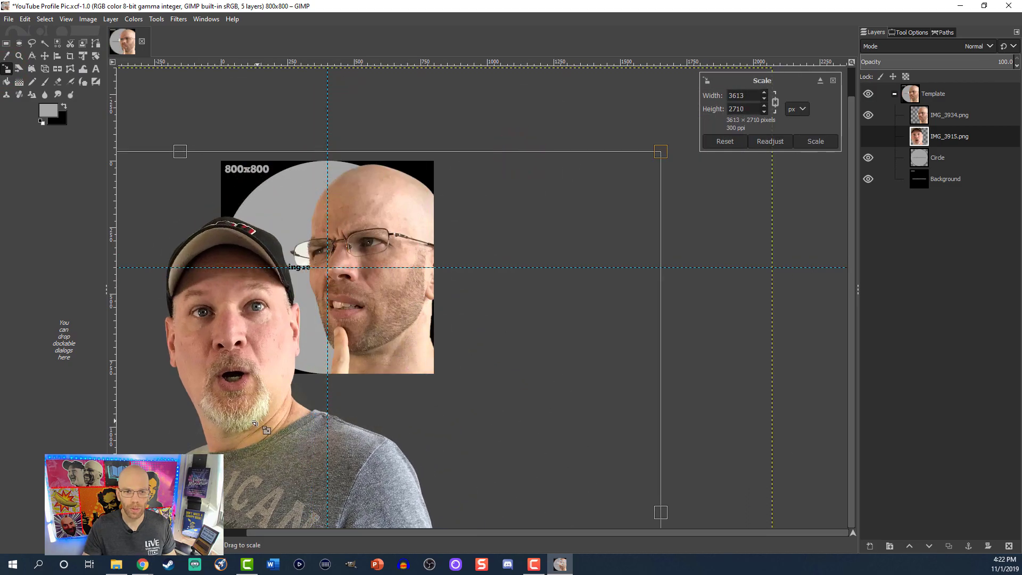
scroll(260, 420, down, 2)
drag(225, 467, 248, 437)
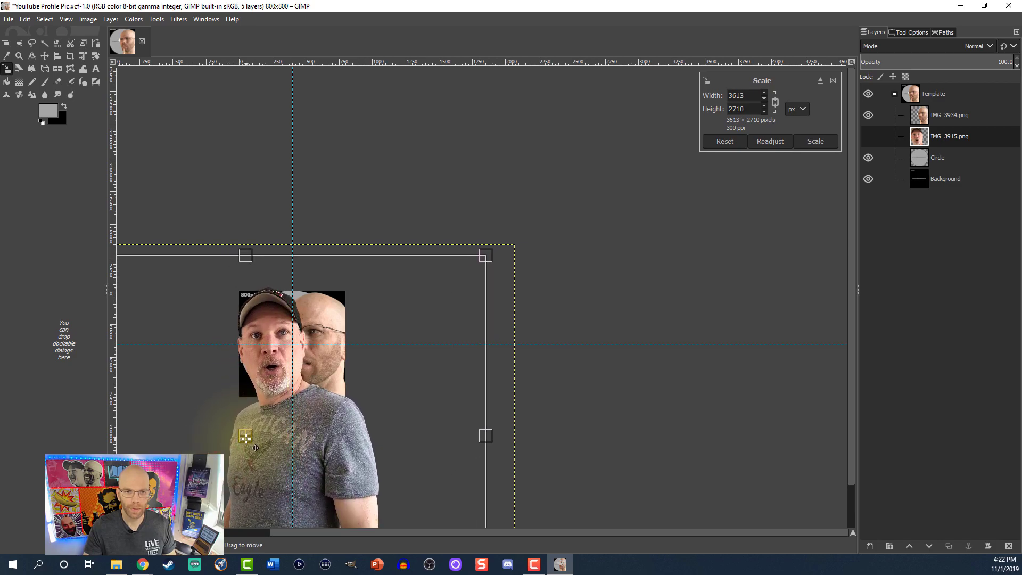
click(826, 138)
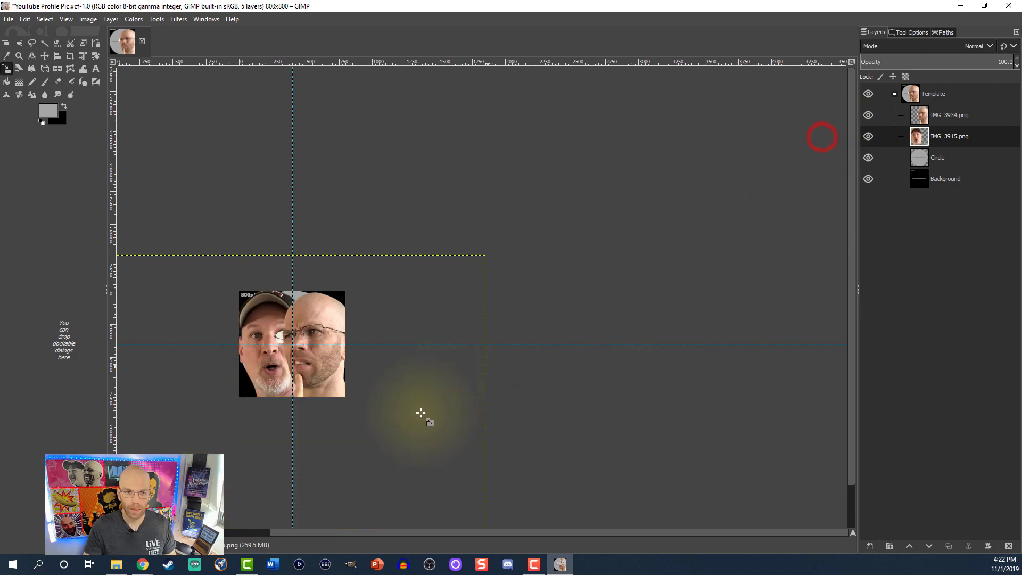
Rescale IMG_3915.png to 3108x2331 and shift it up into the frame
click(269, 378)
drag(402, 297, 367, 325)
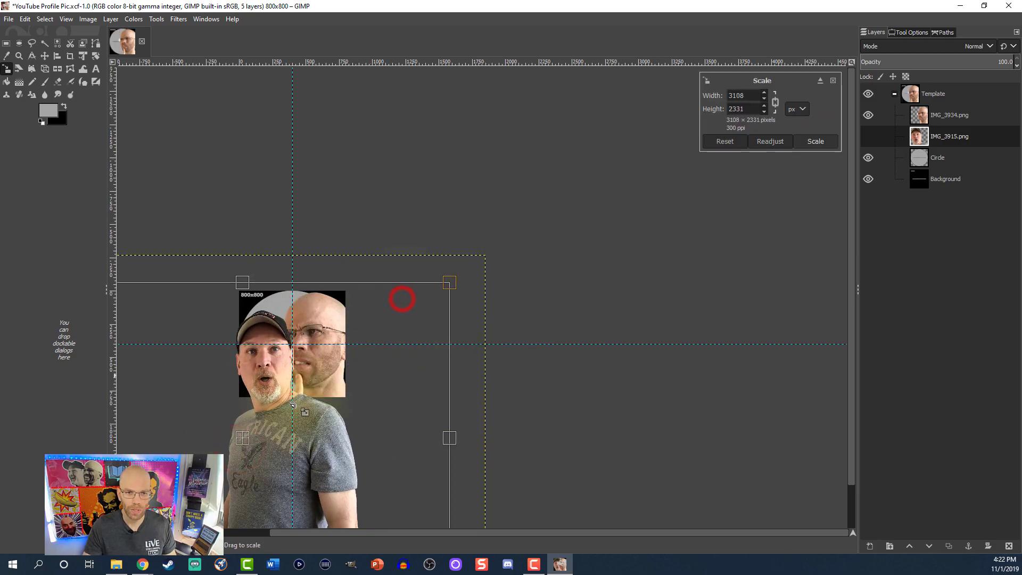
mouse_move(255, 449)
mouse_down()
mouse_move(268, 426)
mouse_move(259, 435)
mouse_up()
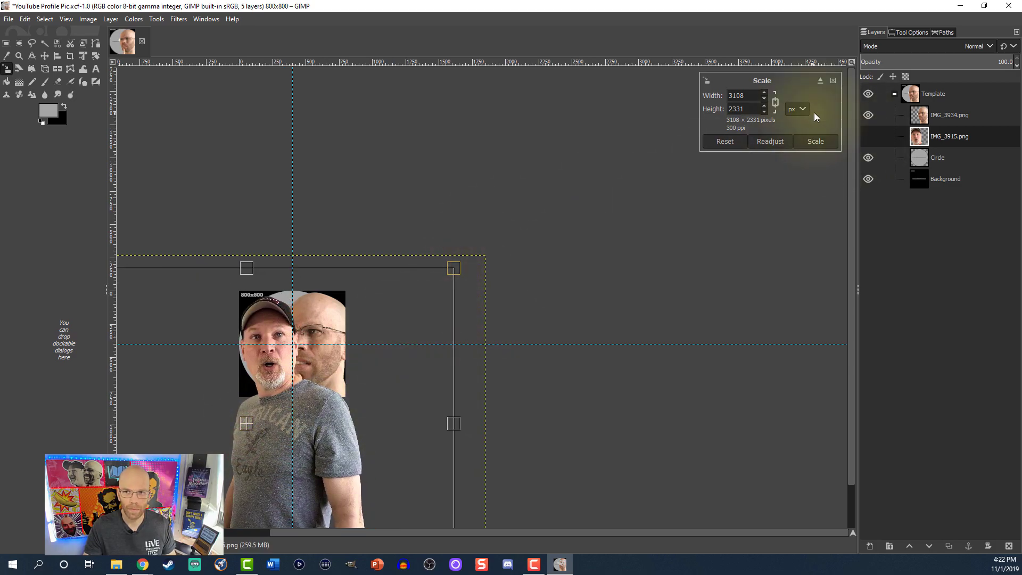
click(810, 136)
Lower IMG_3934 beneath IMG_3915 and move it so the bald man sits on the left
click(937, 114)
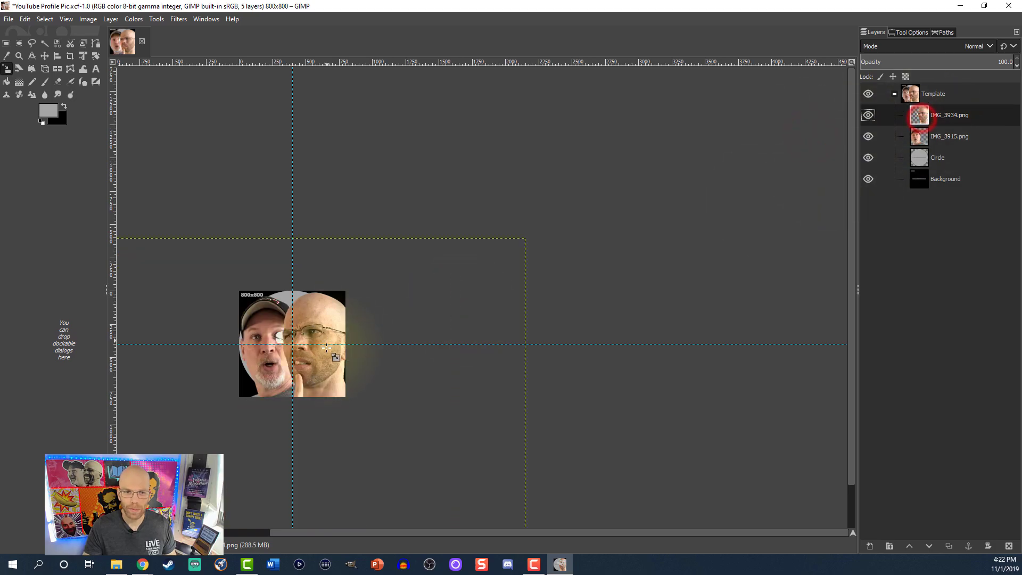
click(386, 290)
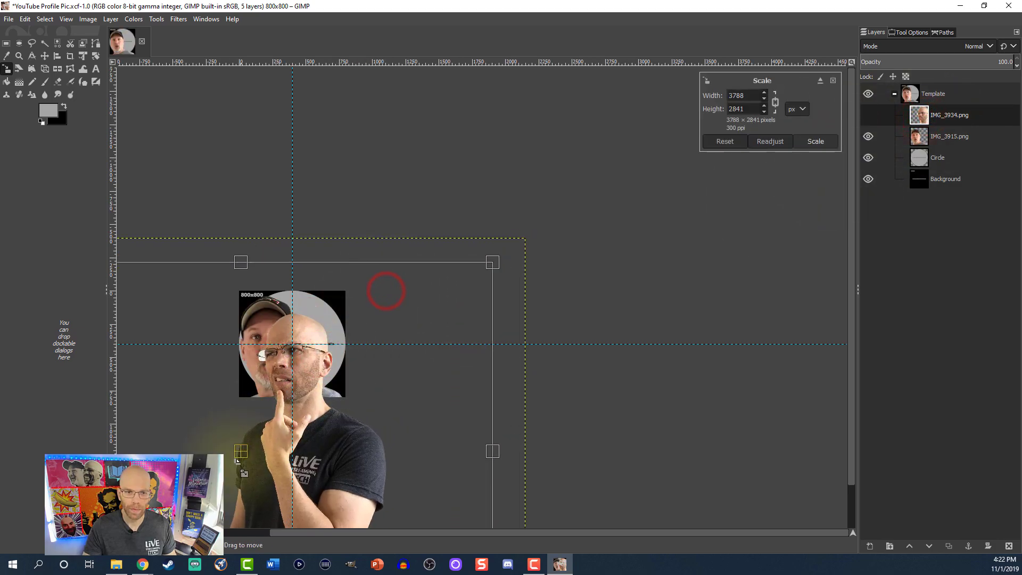
drag(240, 451, 221, 426)
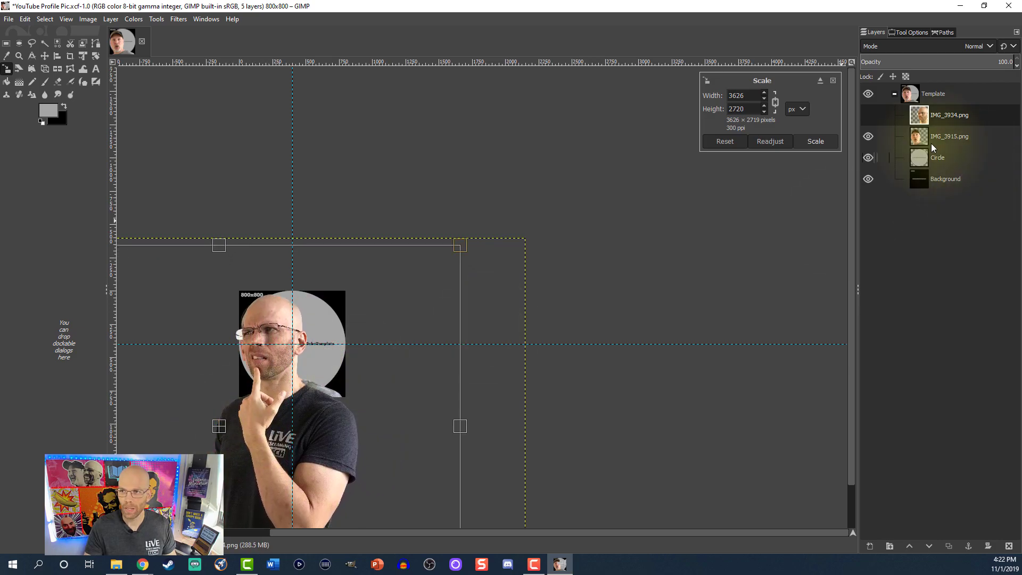
click(869, 115)
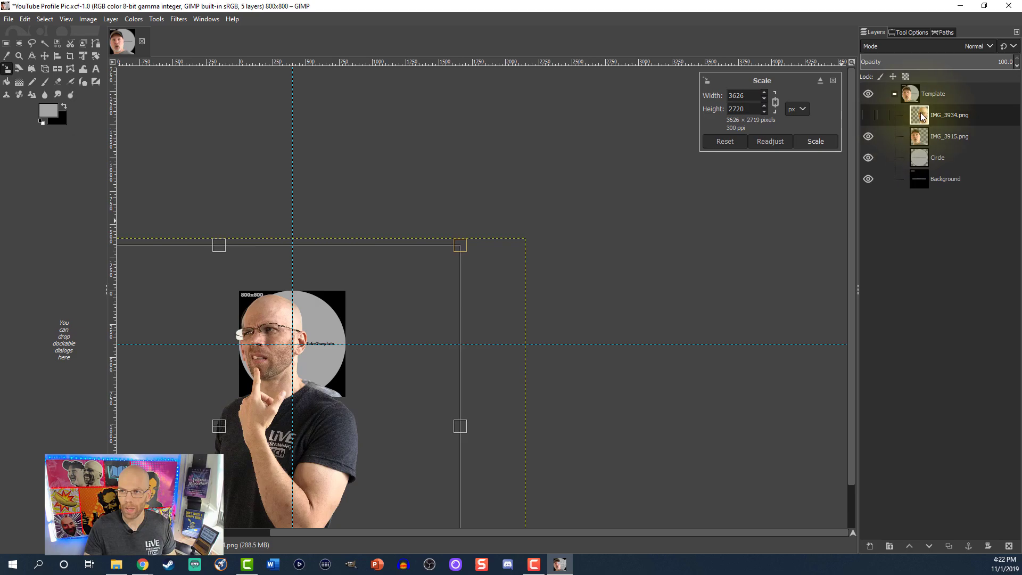
click(927, 543)
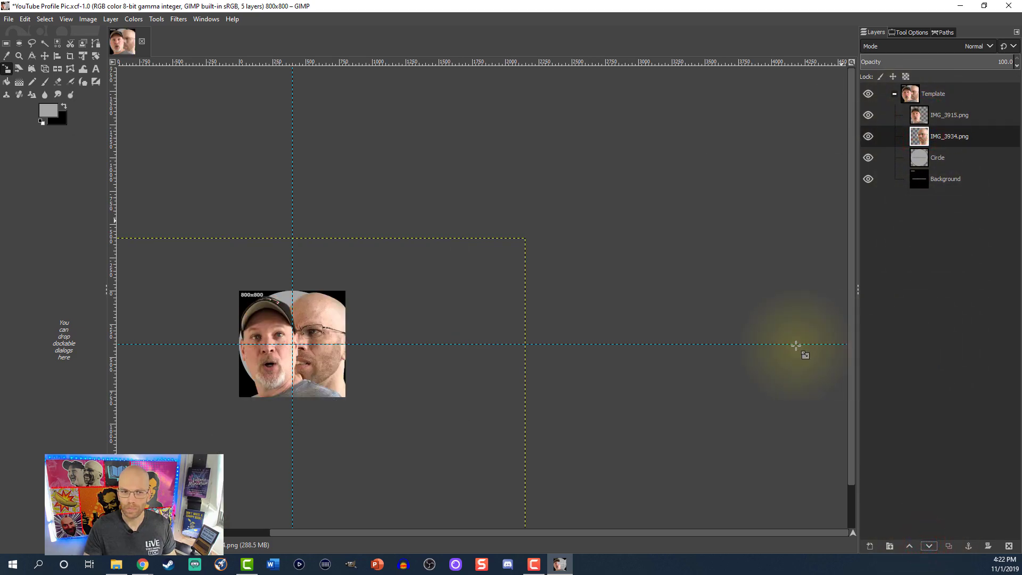
click(44, 56)
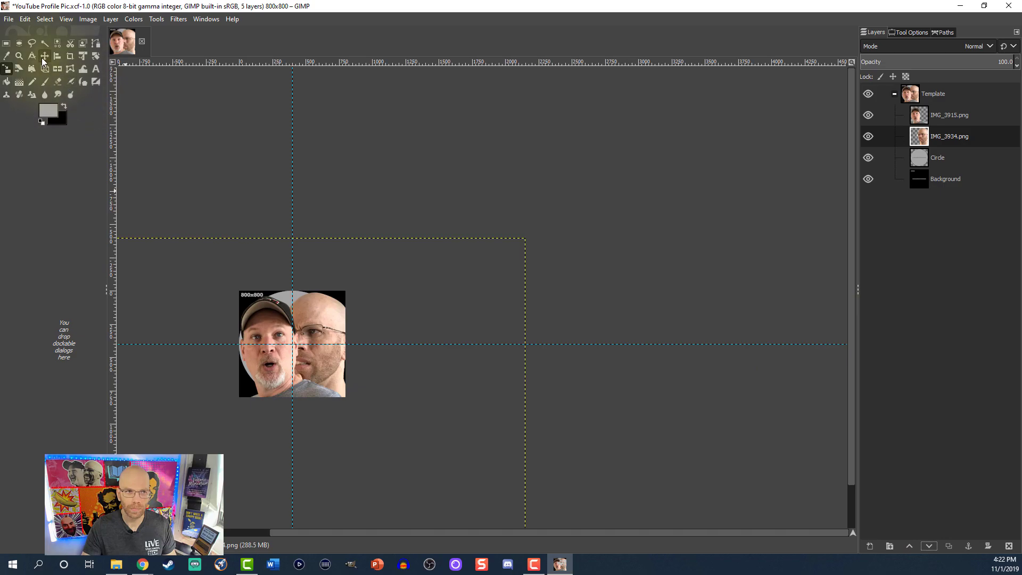
mouse_move(326, 361)
mouse_down()
mouse_move(281, 362)
mouse_move(313, 358)
mouse_up()
Scale IMG_3934.png down to 3491 × 2618 pixels
click(274, 375)
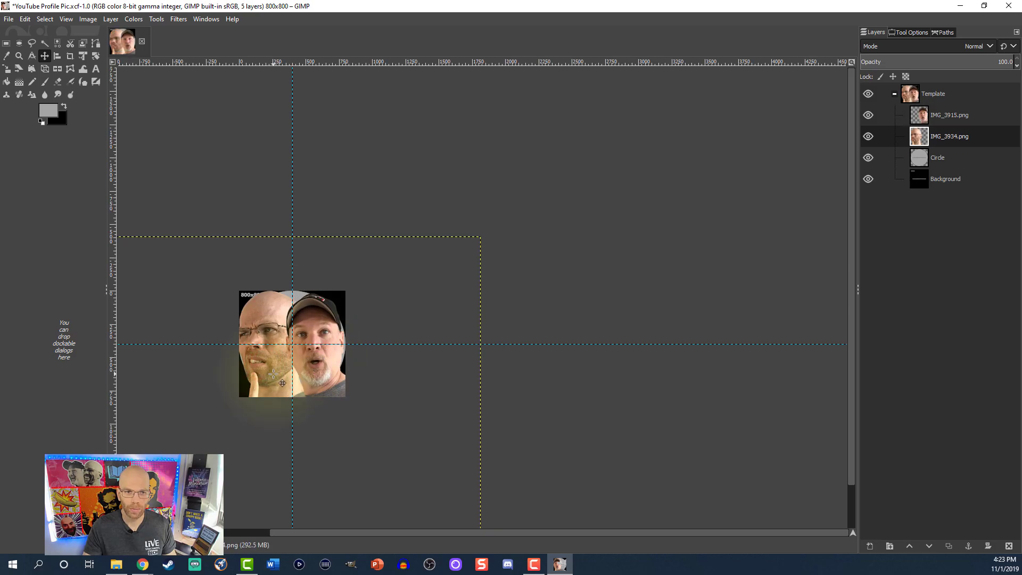
click(920, 136)
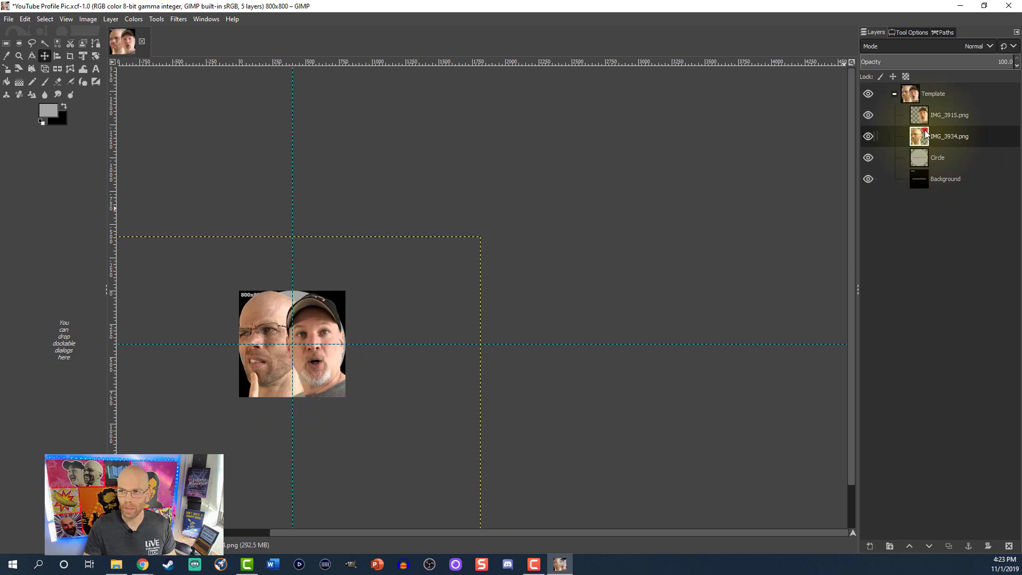
click(7, 68)
click(221, 306)
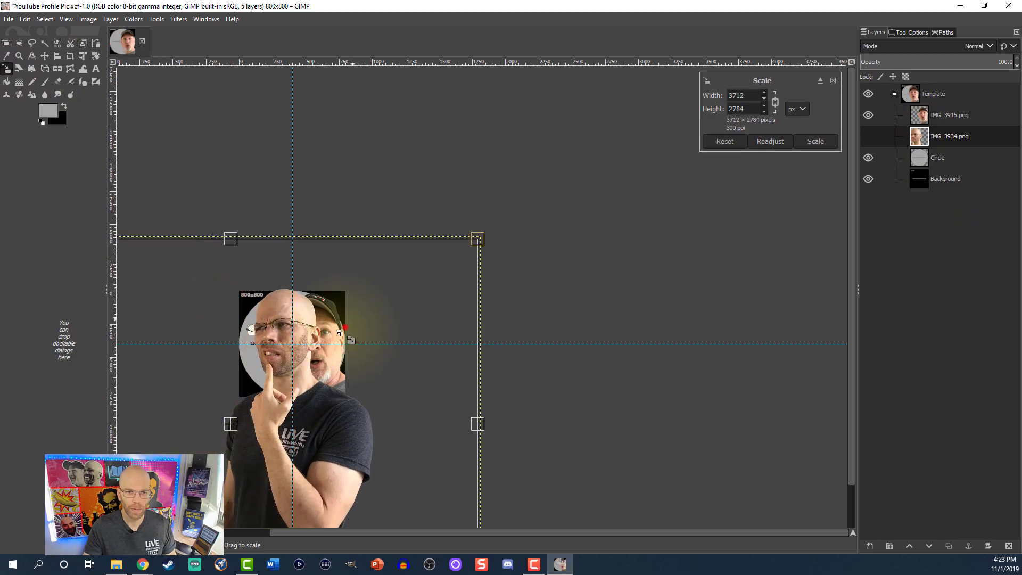
drag(345, 327, 324, 346)
mouse_move(215, 430)
mouse_down()
mouse_move(227, 446)
mouse_move(223, 430)
mouse_up()
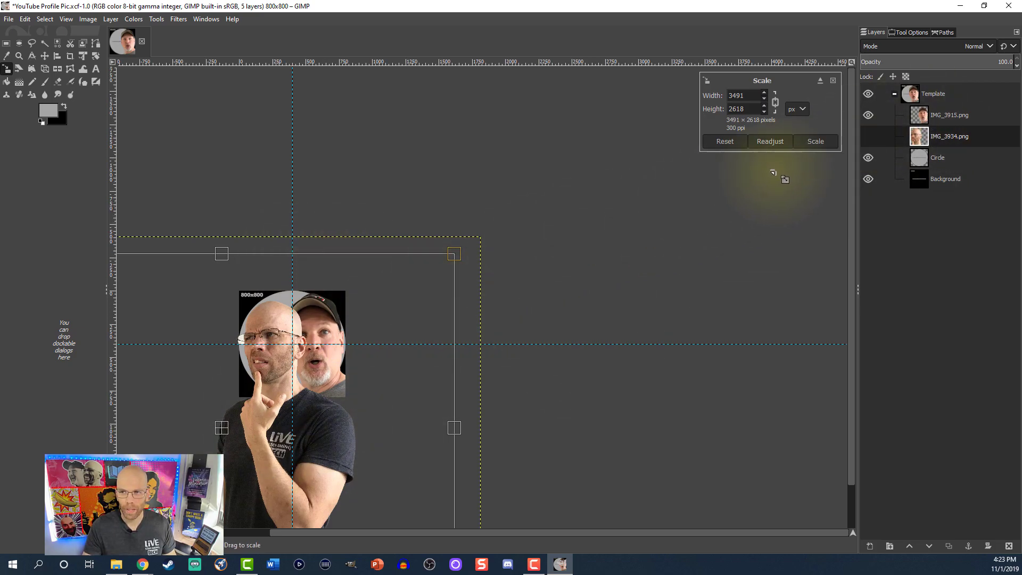
click(810, 141)
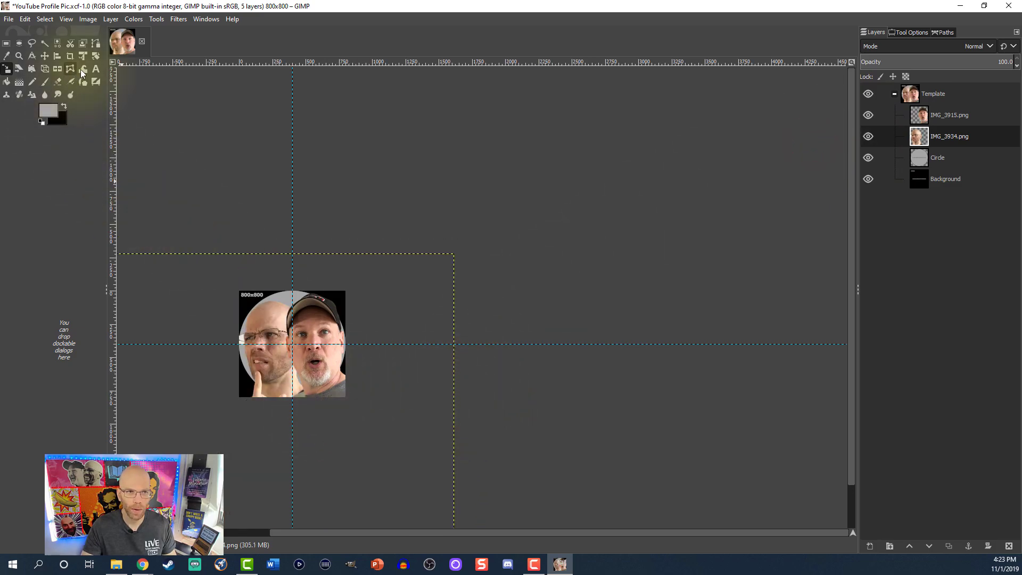
Rotate IMG_3915.png by 5.18° and reposition the capped man
click(95, 56)
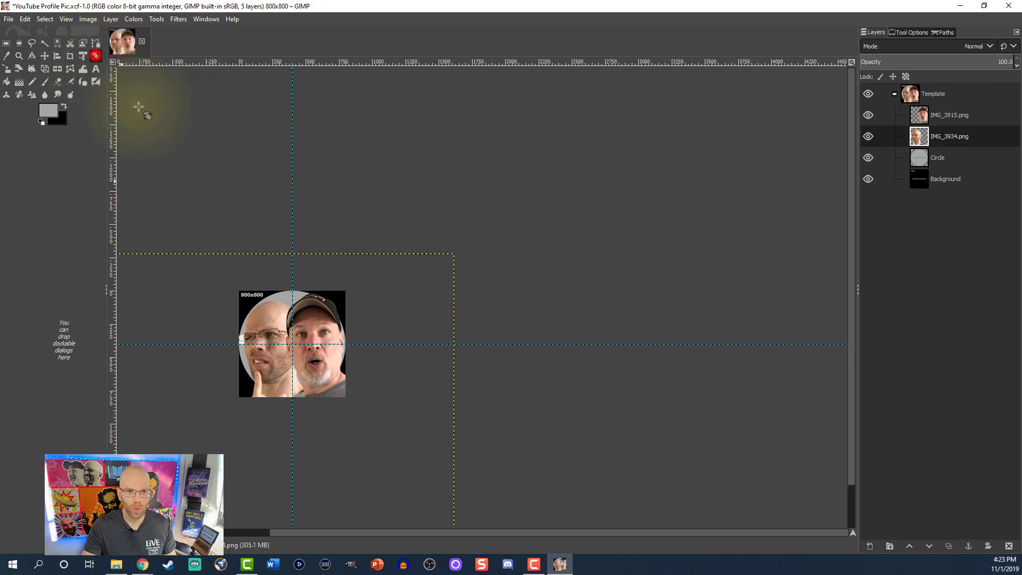
click(916, 113)
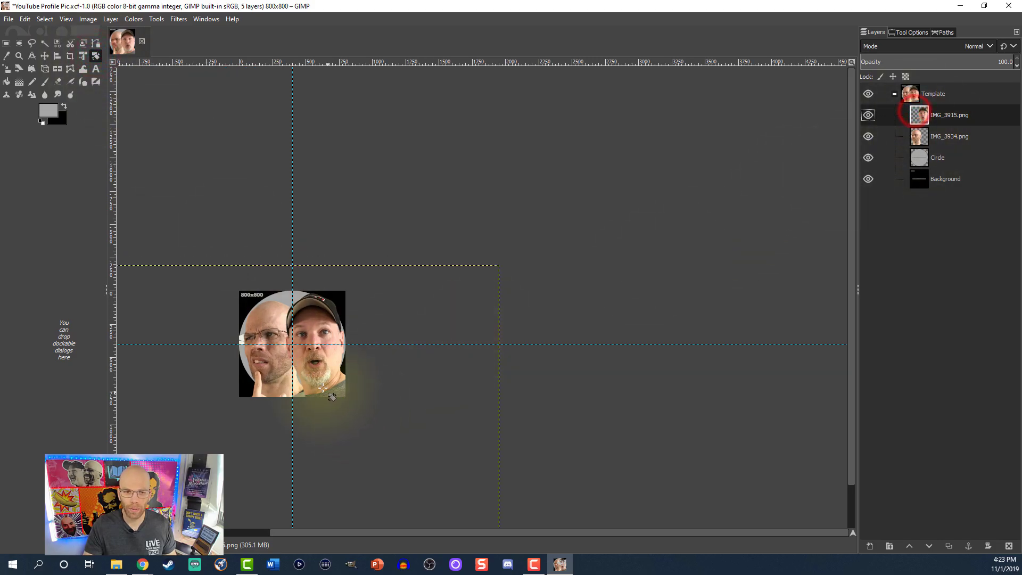
click(321, 386)
drag(410, 313, 433, 308)
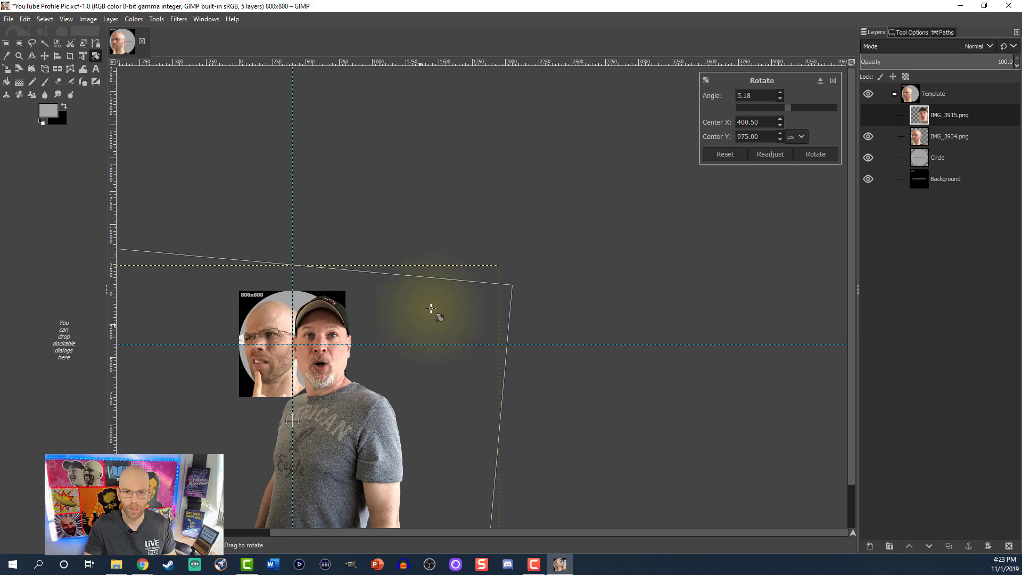
click(816, 154)
click(45, 55)
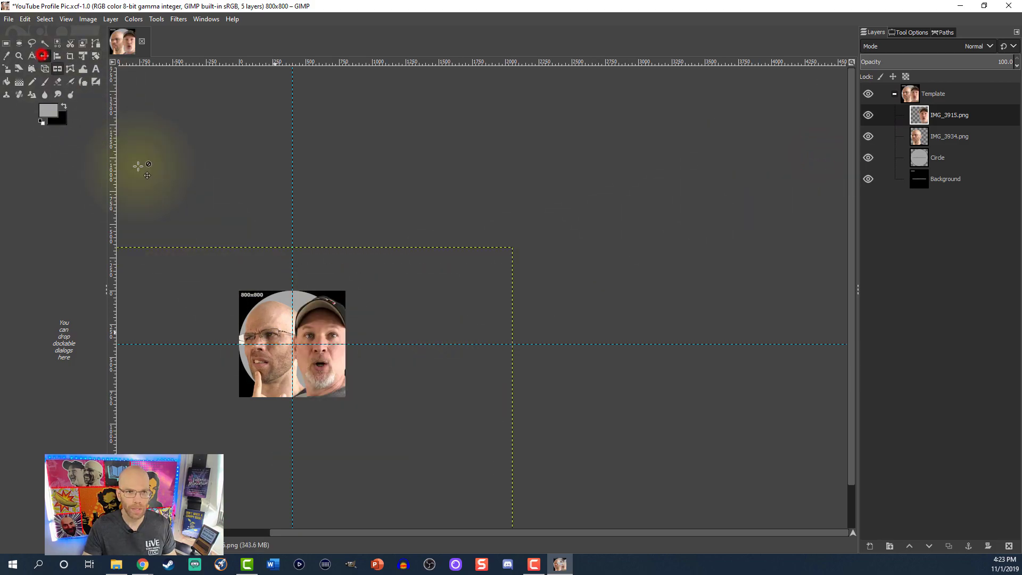
drag(323, 372, 310, 370)
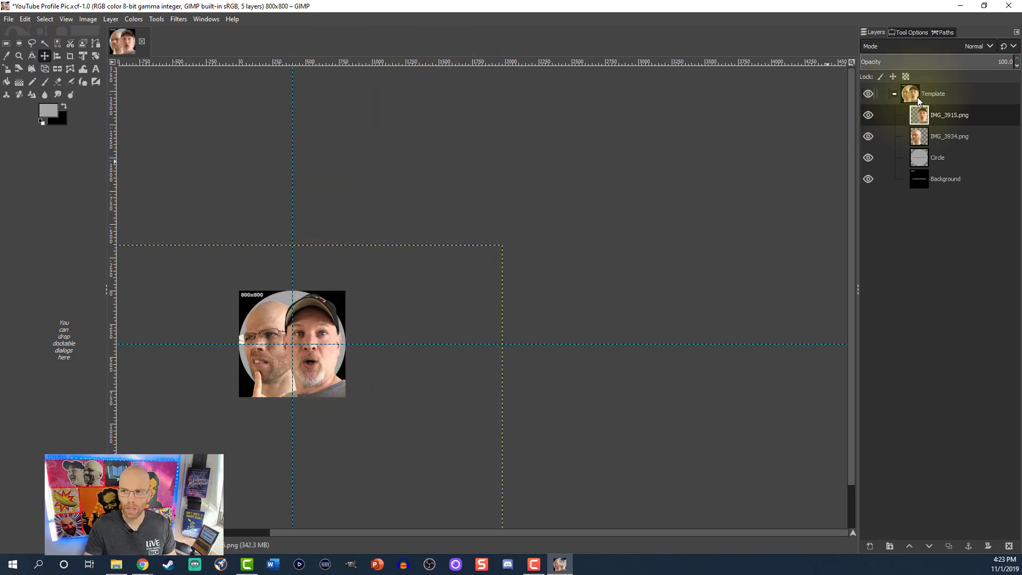
Rotate IMG_3934.png by -4.20° and nudge the bald man slightly right
click(917, 136)
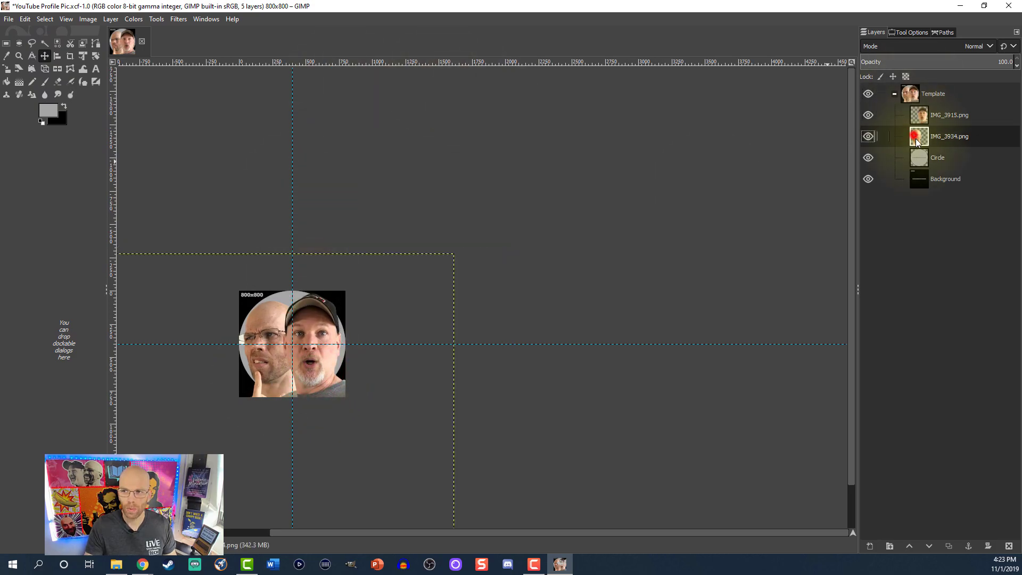
click(96, 55)
click(378, 298)
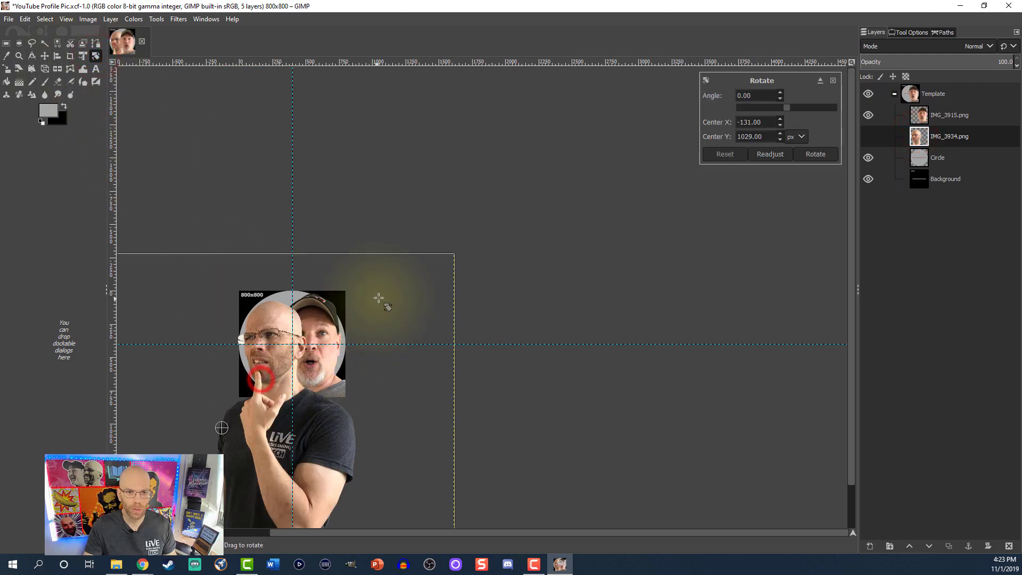
drag(379, 298, 365, 292)
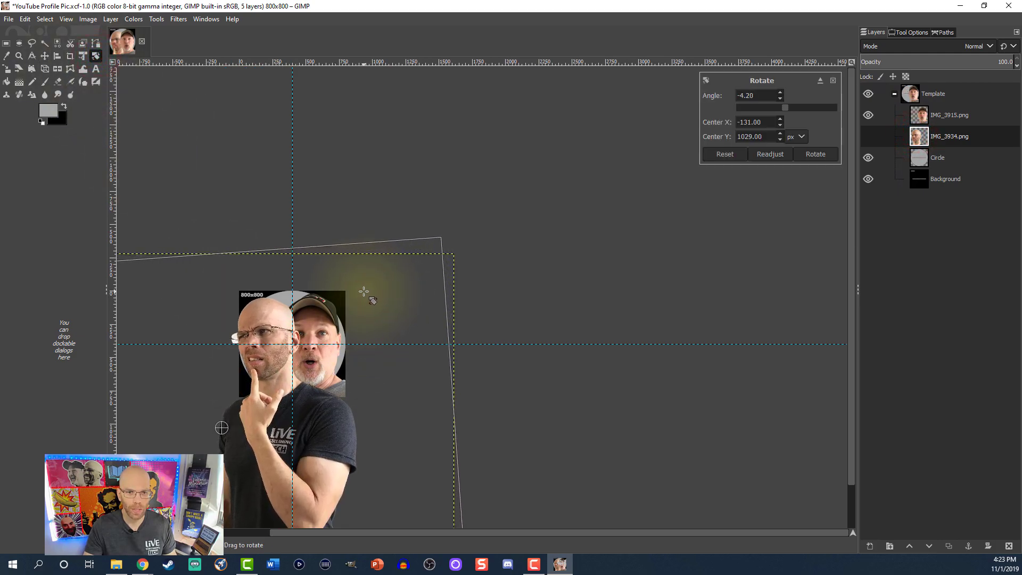
click(816, 154)
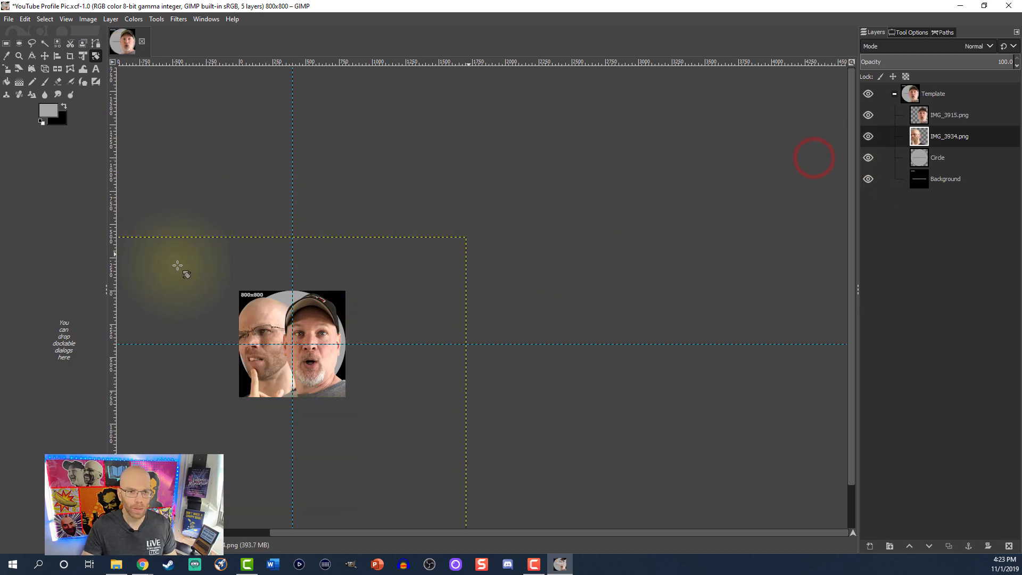
click(45, 56)
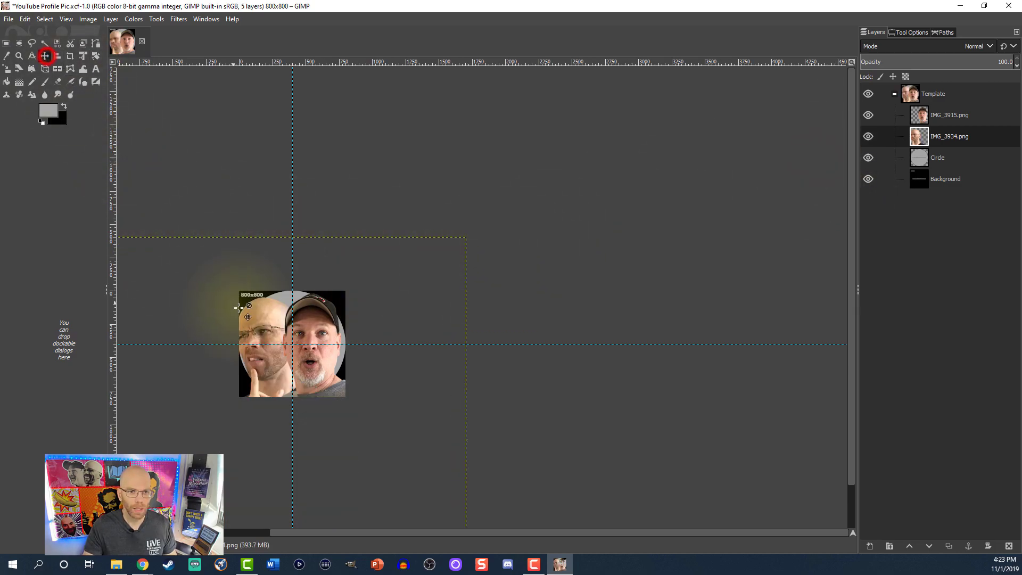
click(262, 357)
drag(265, 361, 275, 367)
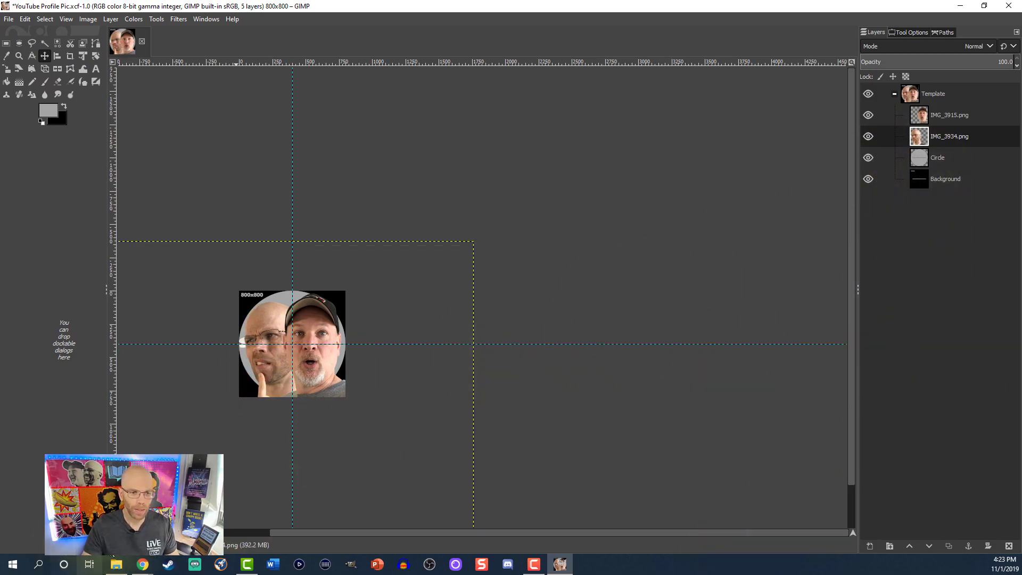
Drag Background2.png from the IMAGES FOR LST folder into GIMP as a new layer
click(117, 565)
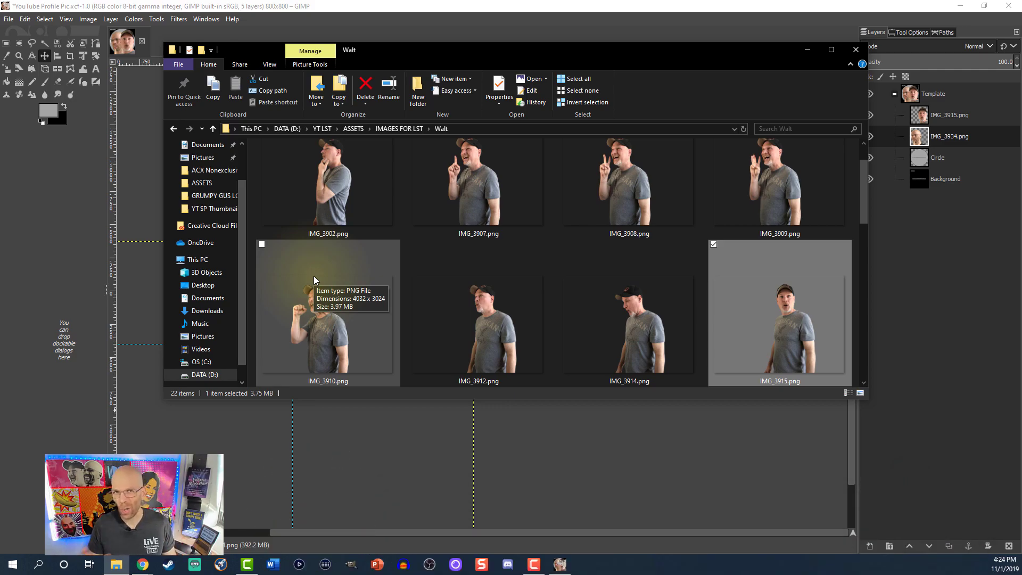
key(alt+Left)
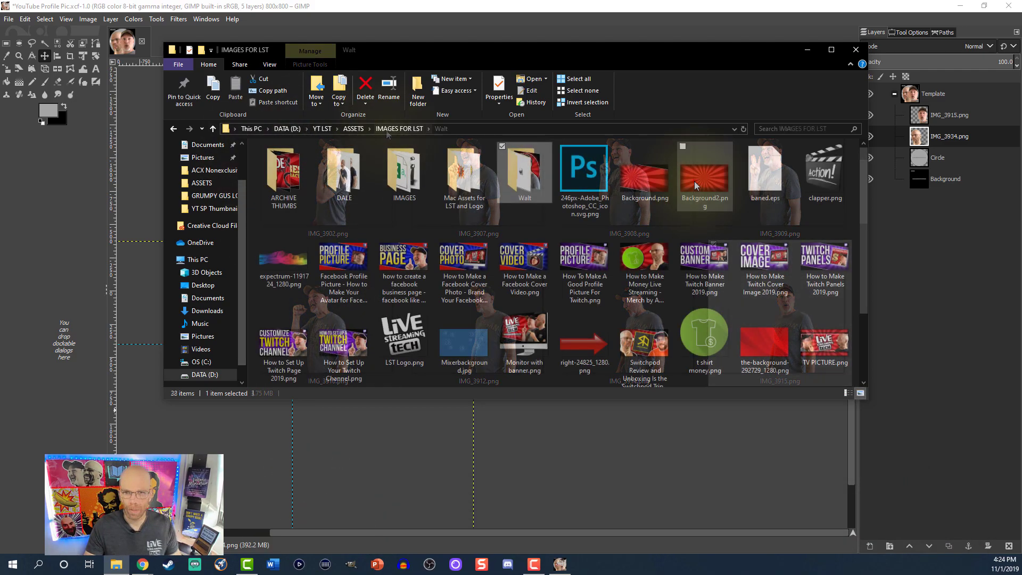
drag(573, 465, 529, 454)
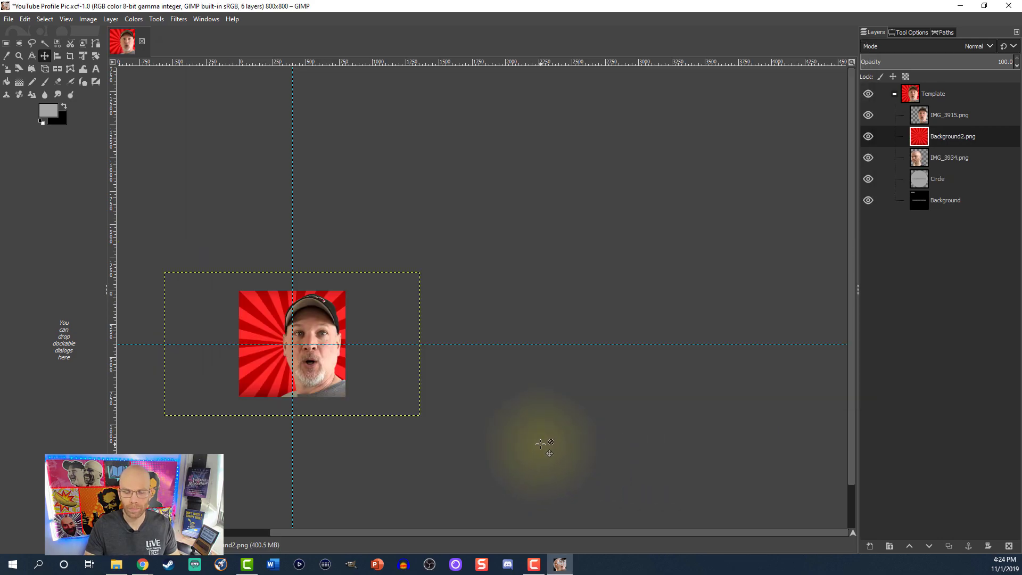
click(923, 135)
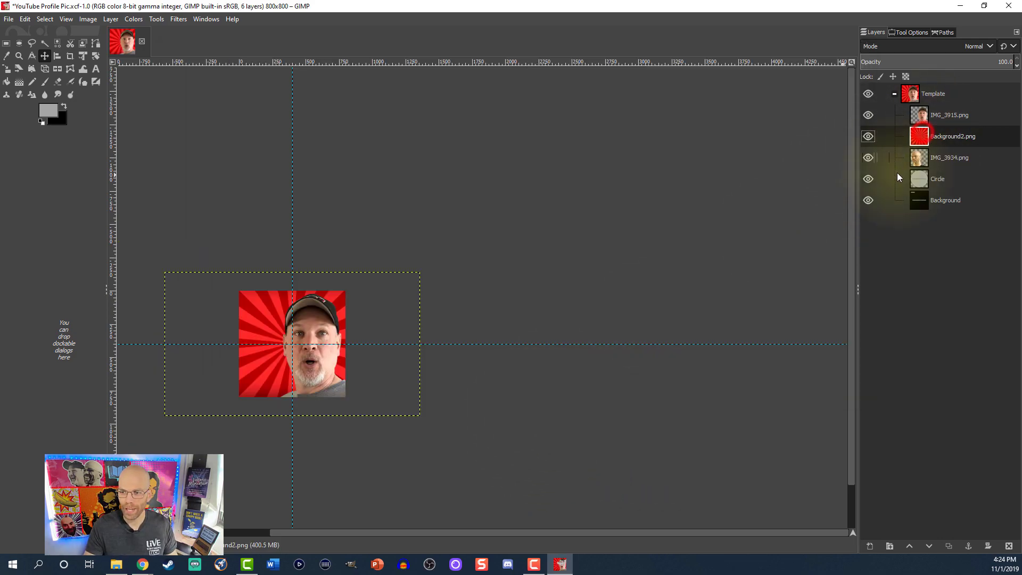
click(926, 547)
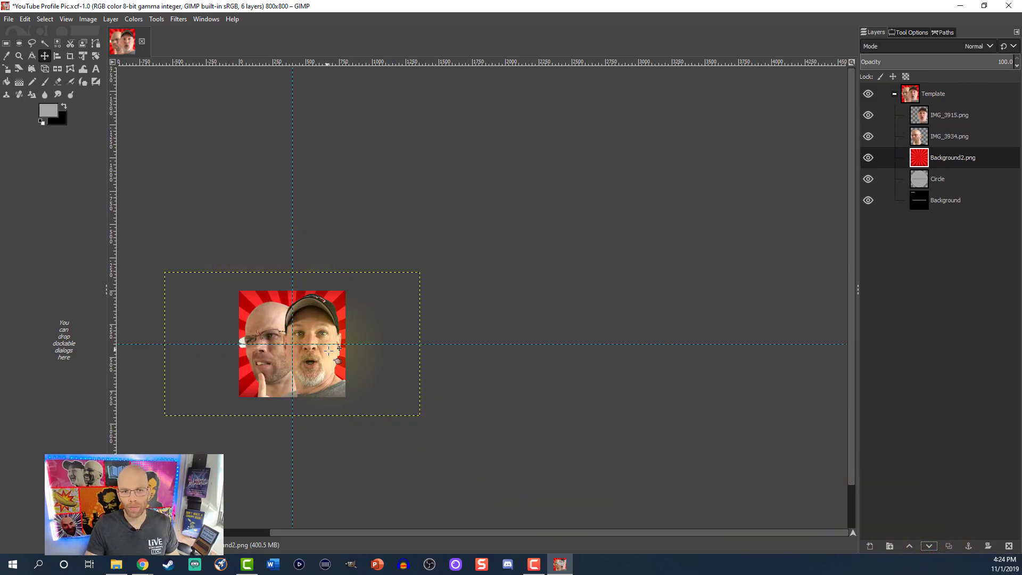
scroll(349, 355, up, 1)
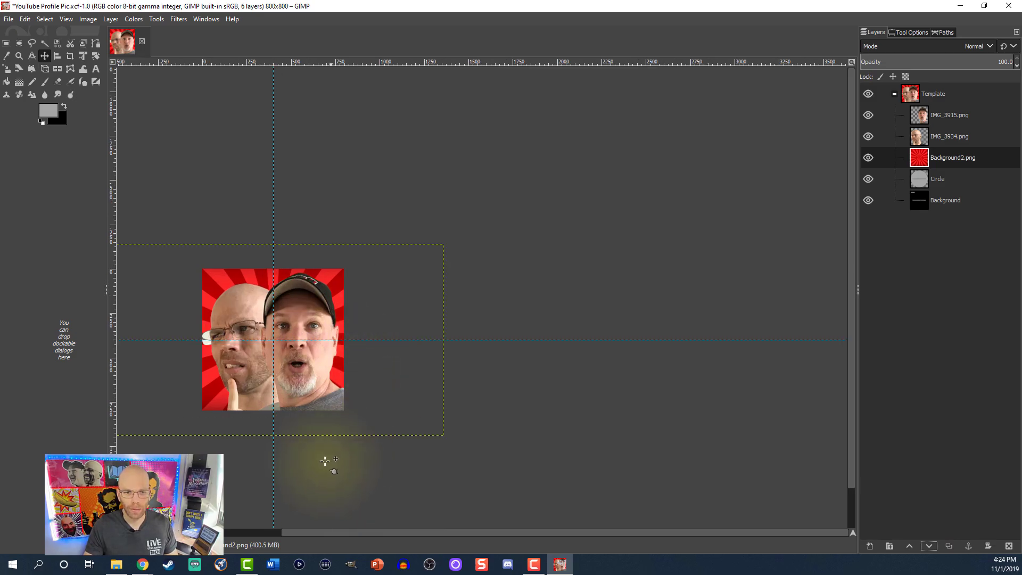
scroll(322, 456, up, 2)
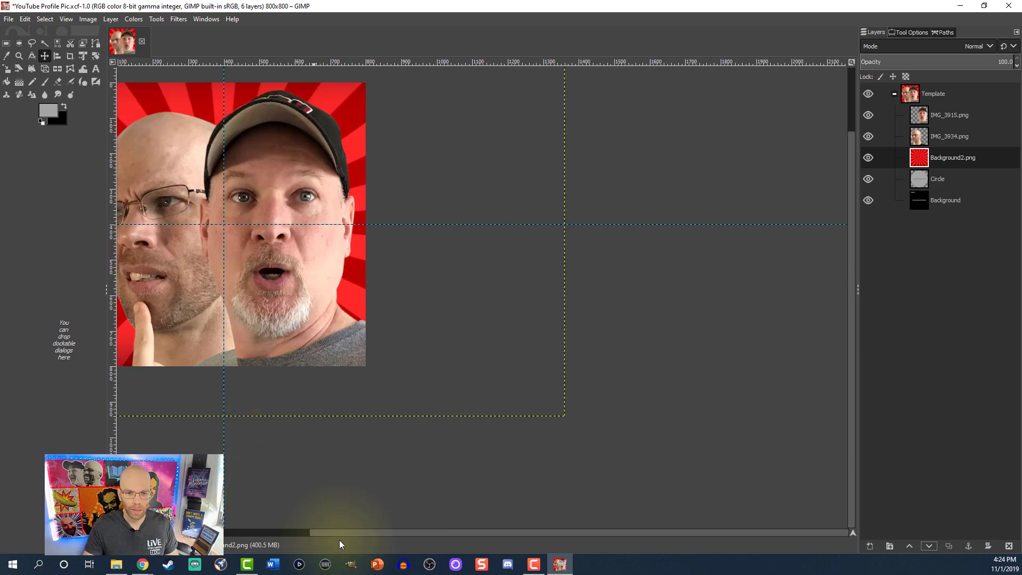
drag(337, 532, 290, 532)
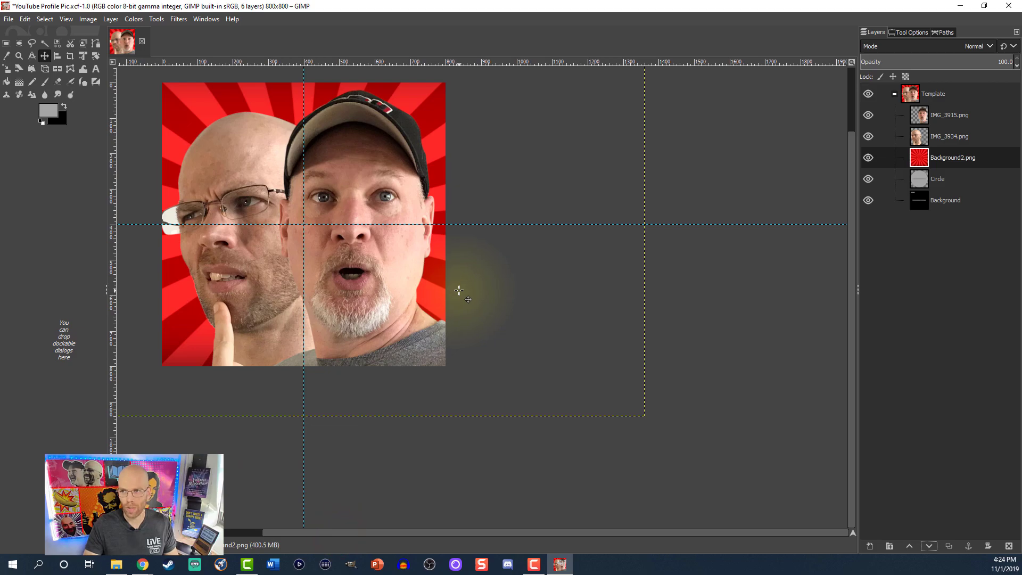
click(868, 136)
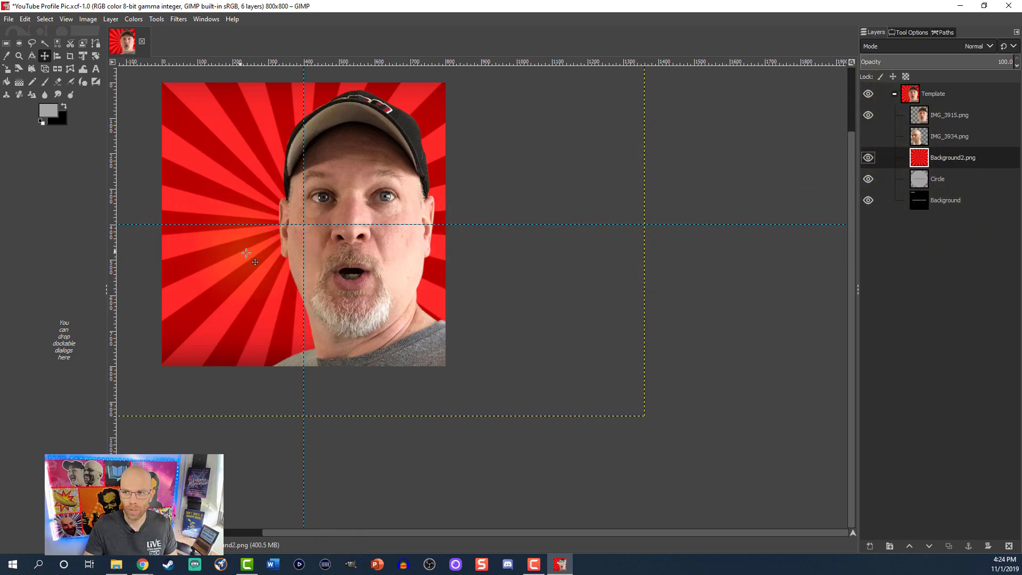
click(869, 136)
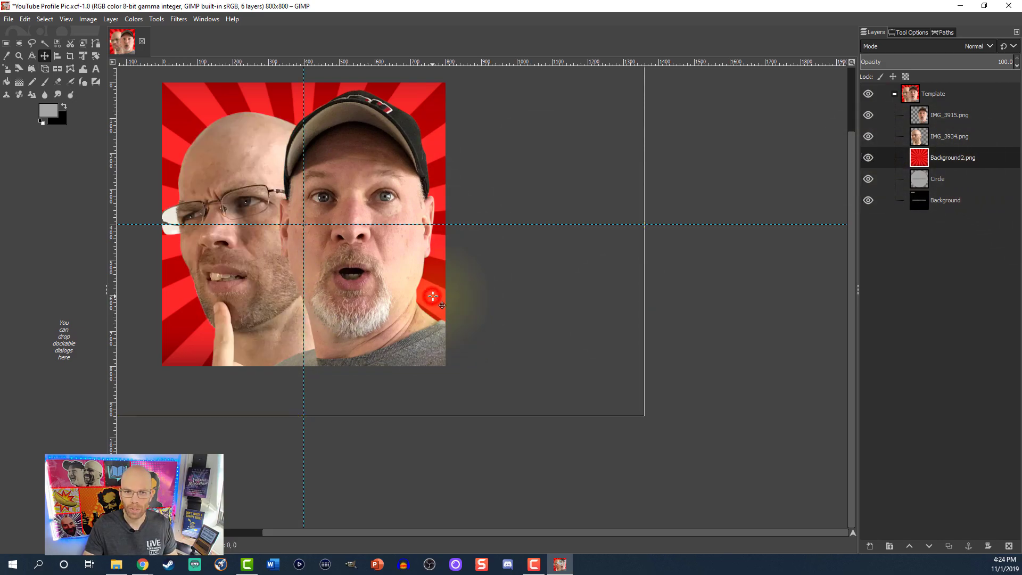
drag(430, 296, 429, 300)
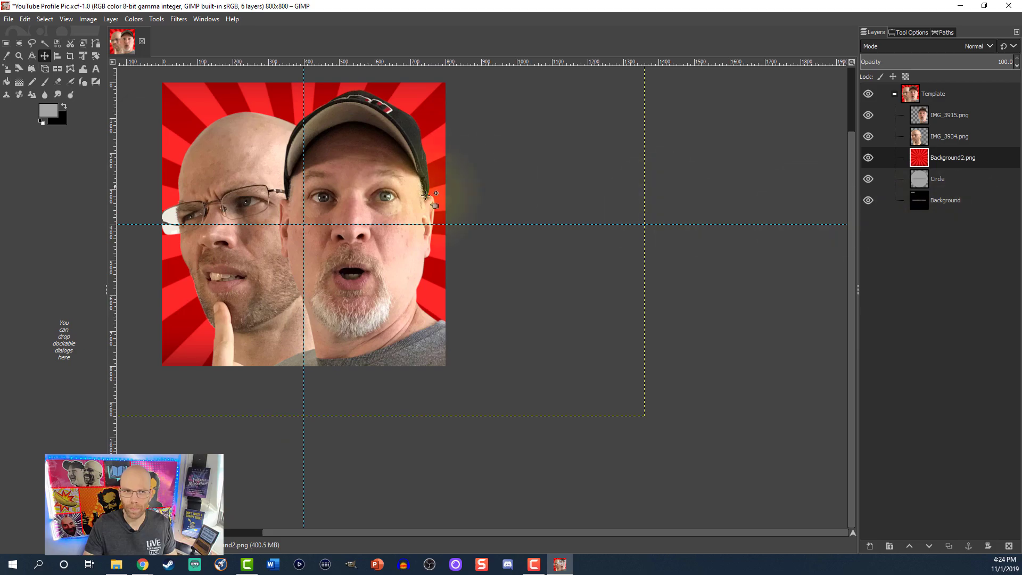
Draw a rectangle selection just inside the image edges and fine-tune its sides
click(7, 45)
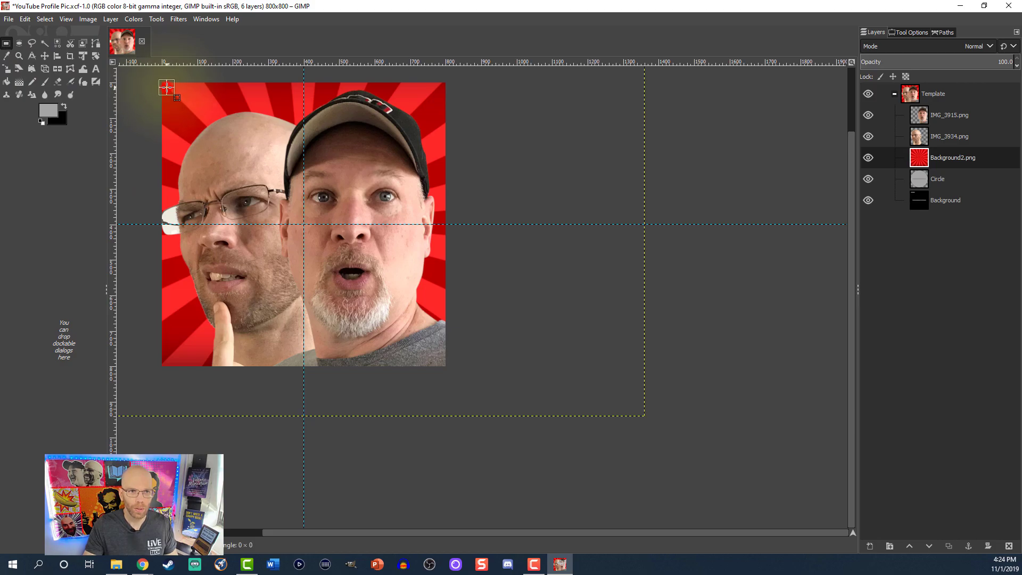
drag(166, 87, 436, 353)
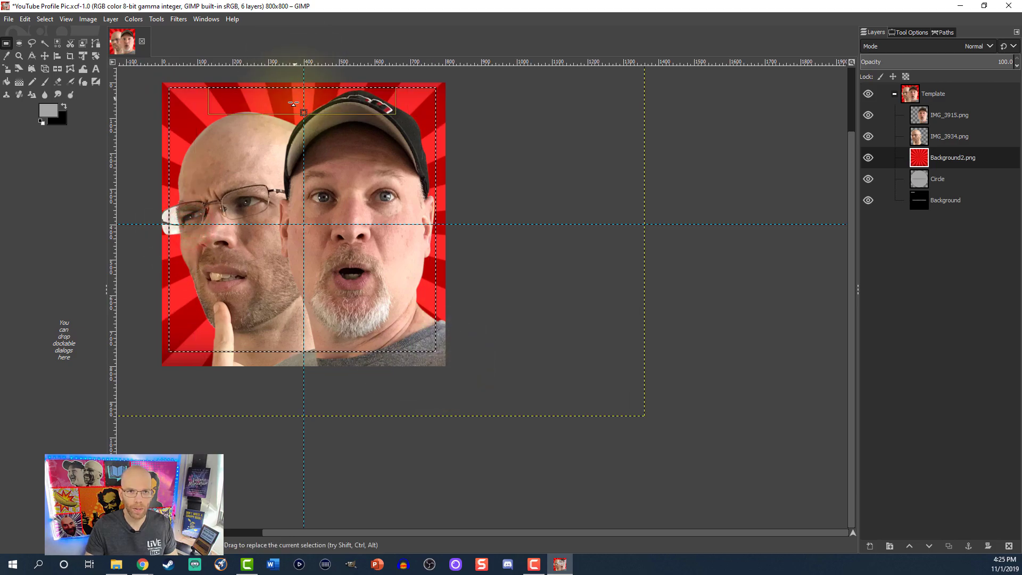
drag(293, 104, 294, 107)
click(412, 214)
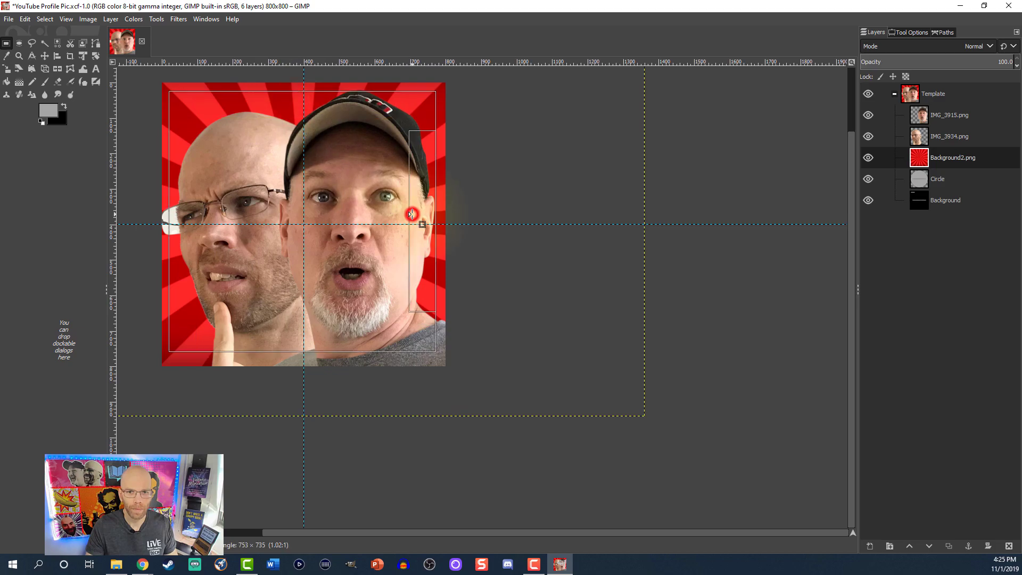
drag(412, 214, 410, 214)
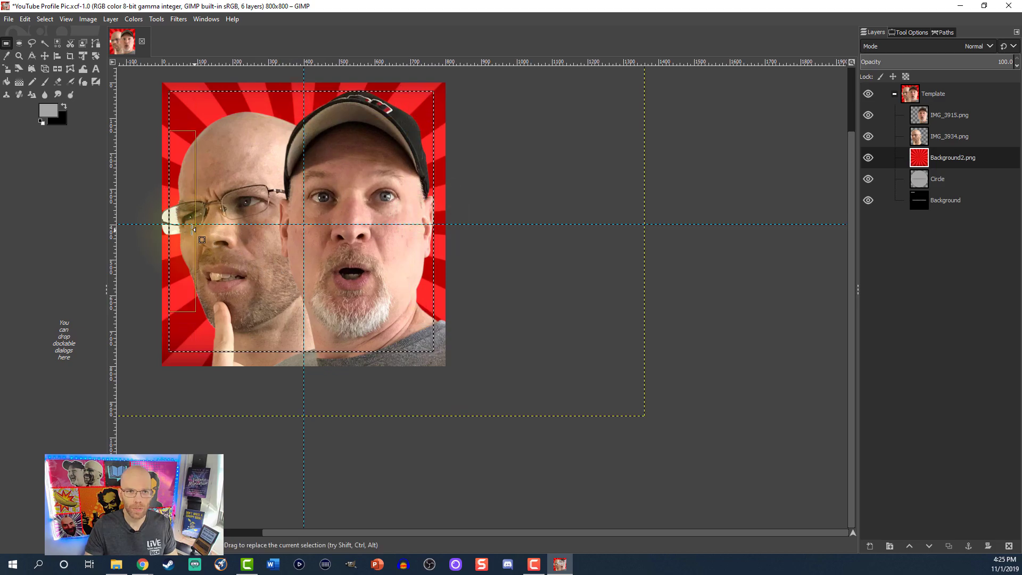
drag(192, 228, 190, 227)
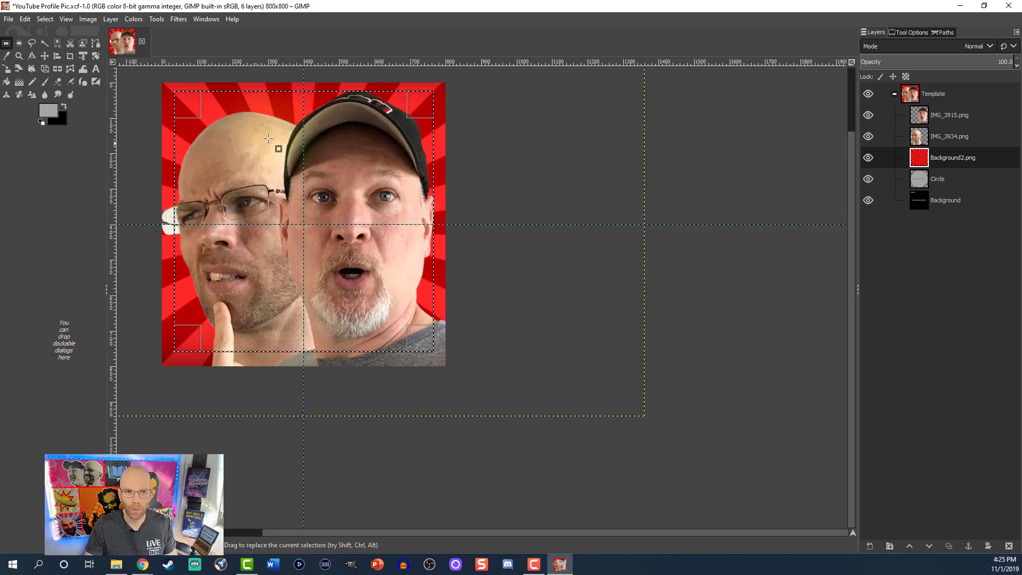
drag(281, 118, 281, 114)
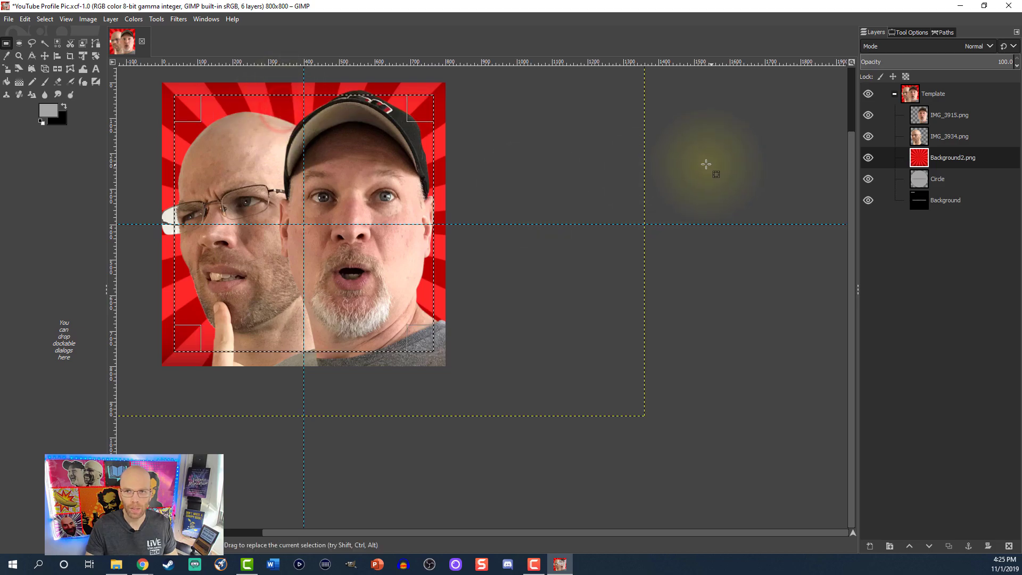
Add a new transparent layer above Background2.png
click(921, 157)
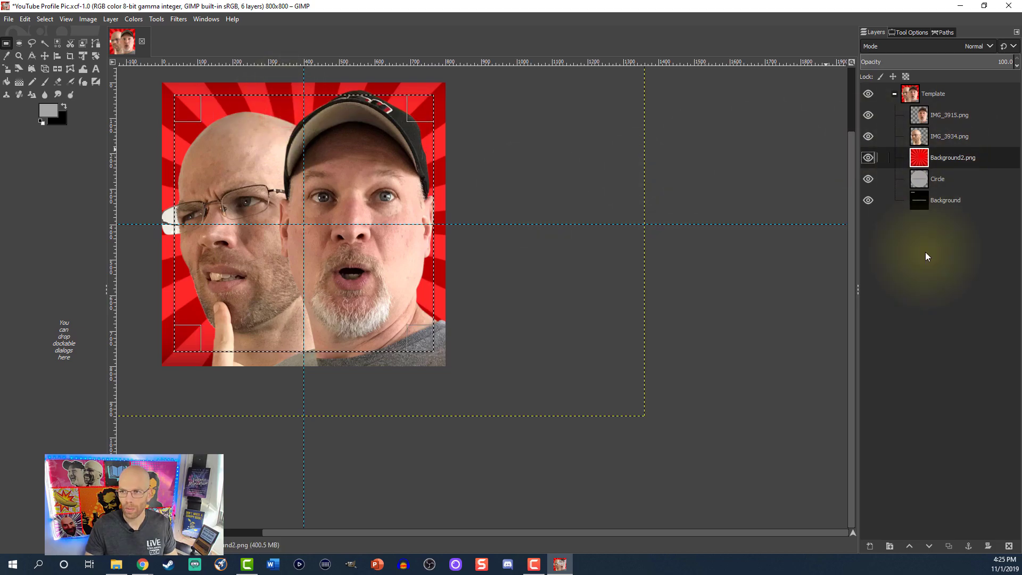
click(871, 548)
click(927, 535)
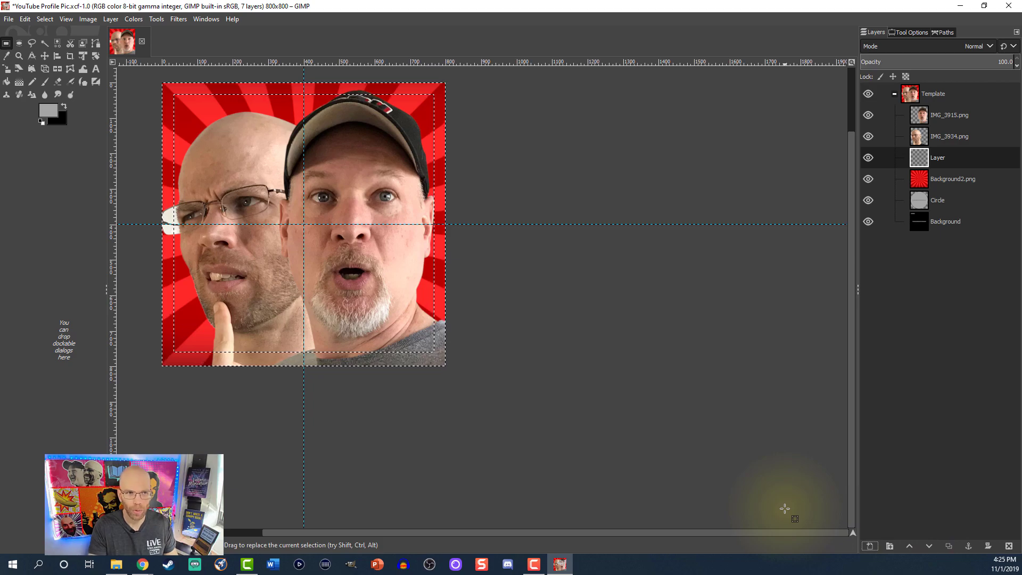
Reset colours to black/white, fill the edge frame with black, then deselect
click(41, 121)
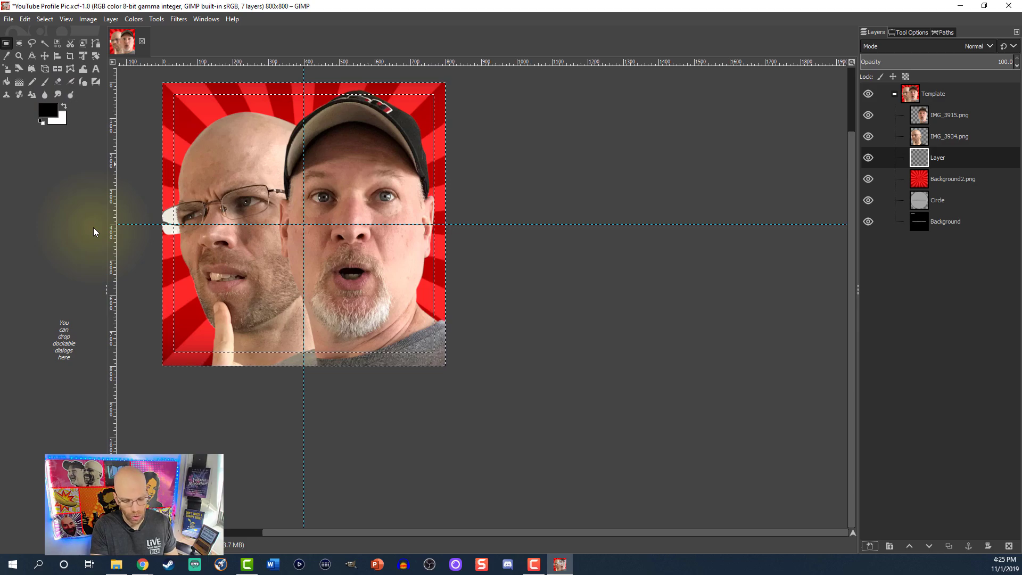
key(ctrl+comma)
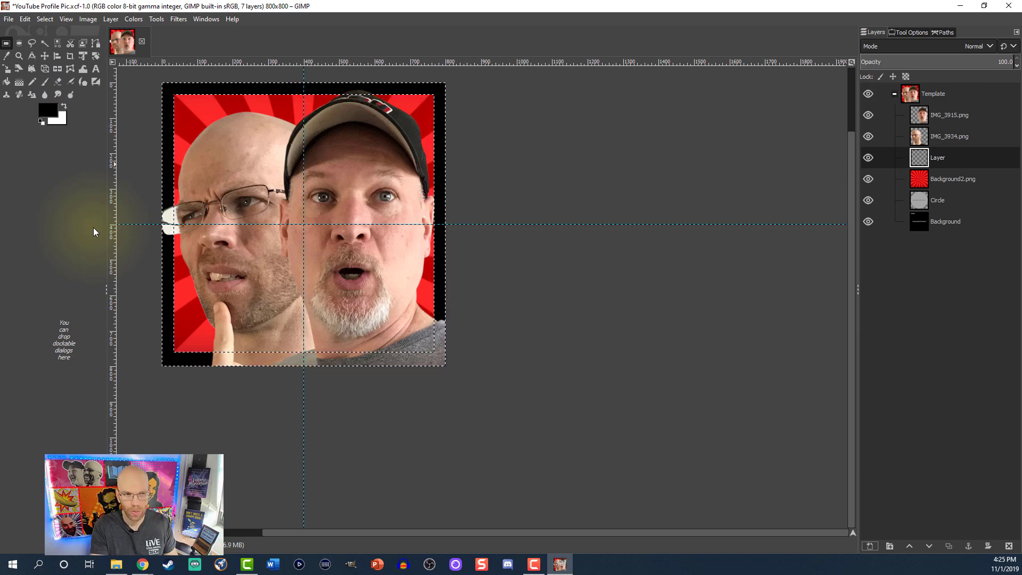
key(ctrl+period)
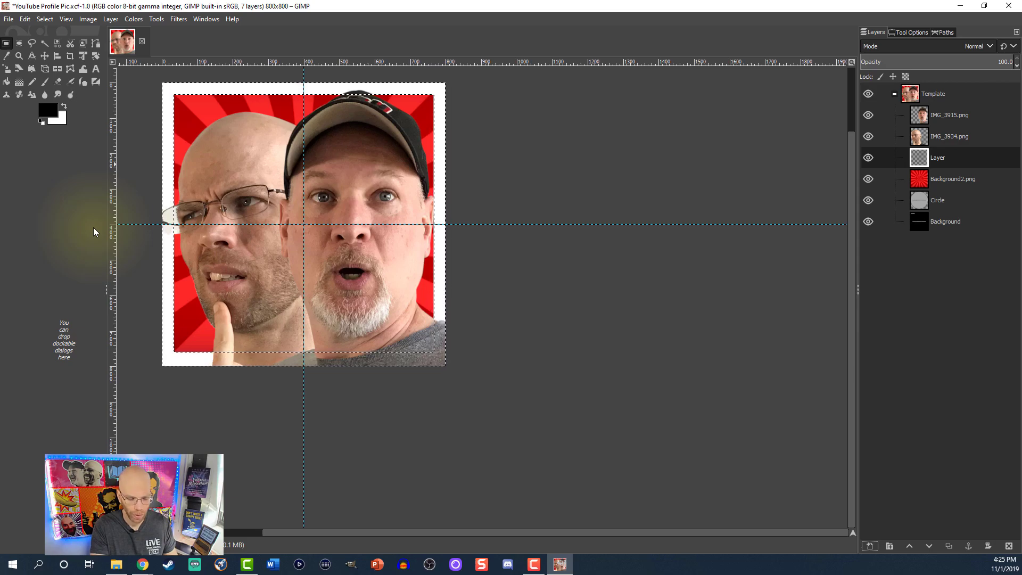
key(ctrl+comma)
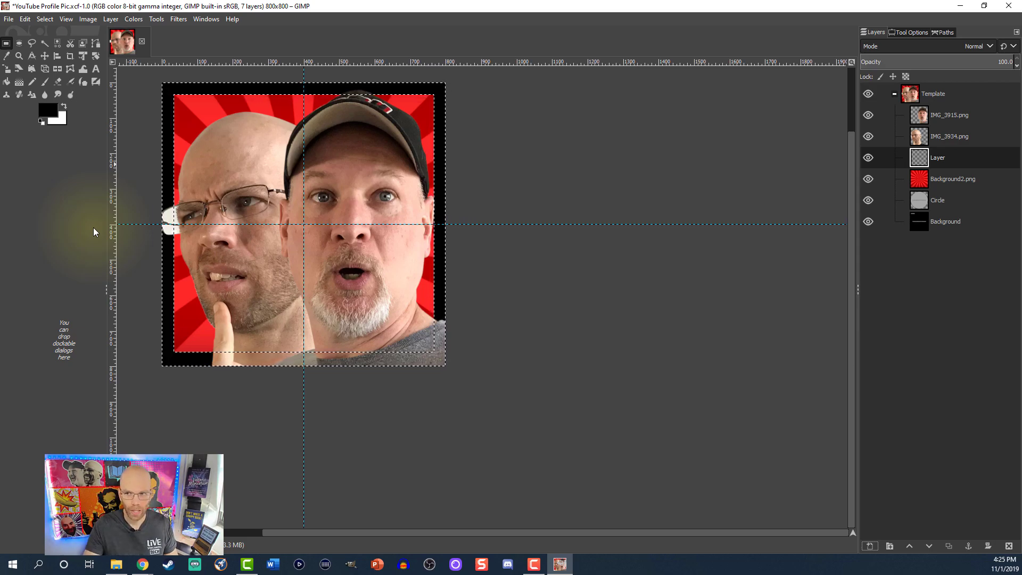
click(765, 203)
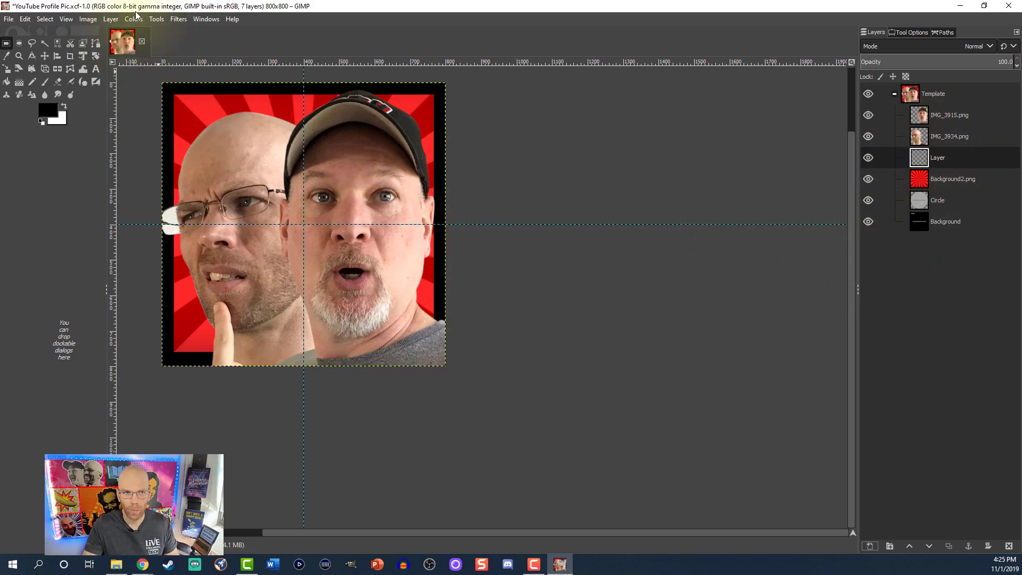
Soften the black frame with a Gaussian Blur of 50 on both axes
click(178, 19)
mouse_move(196, 80)
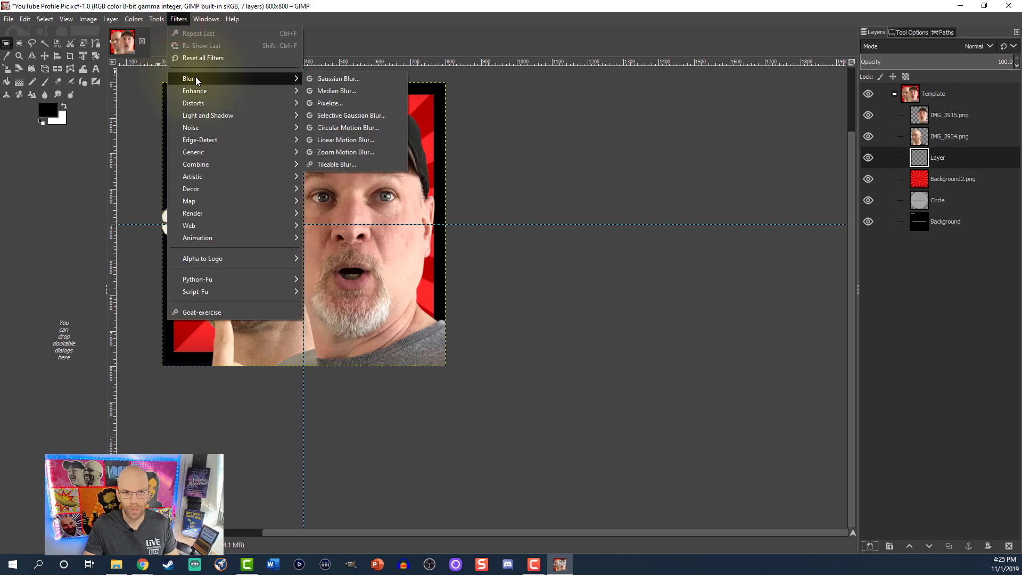
click(337, 77)
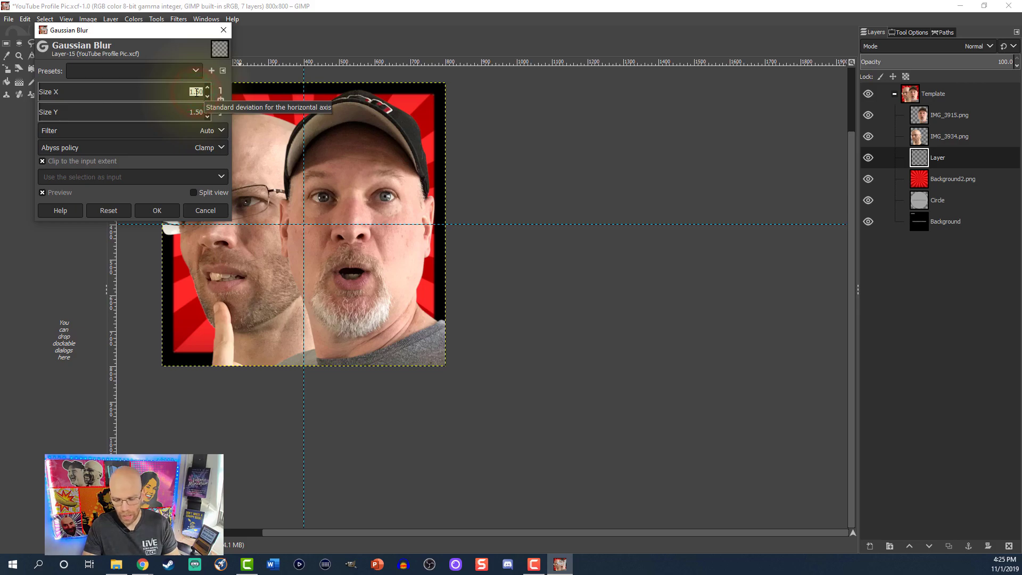
text(5)
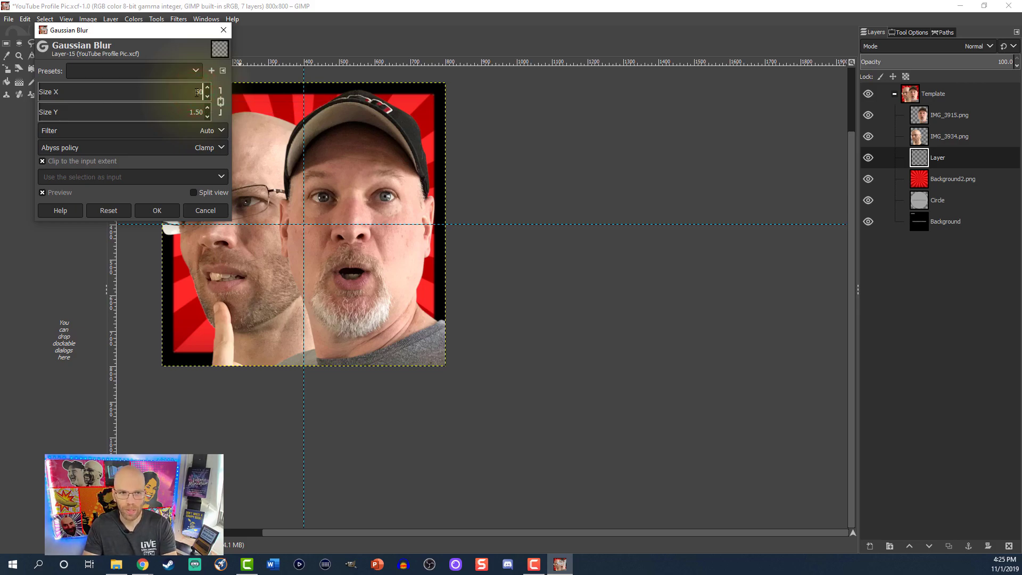
key(Tab)
click(192, 113)
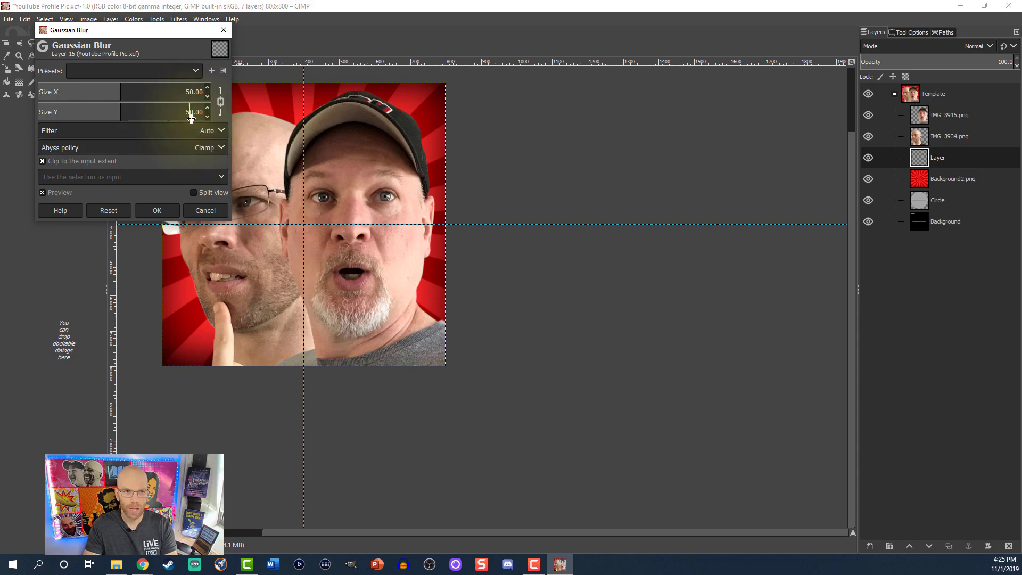
double_click(193, 113)
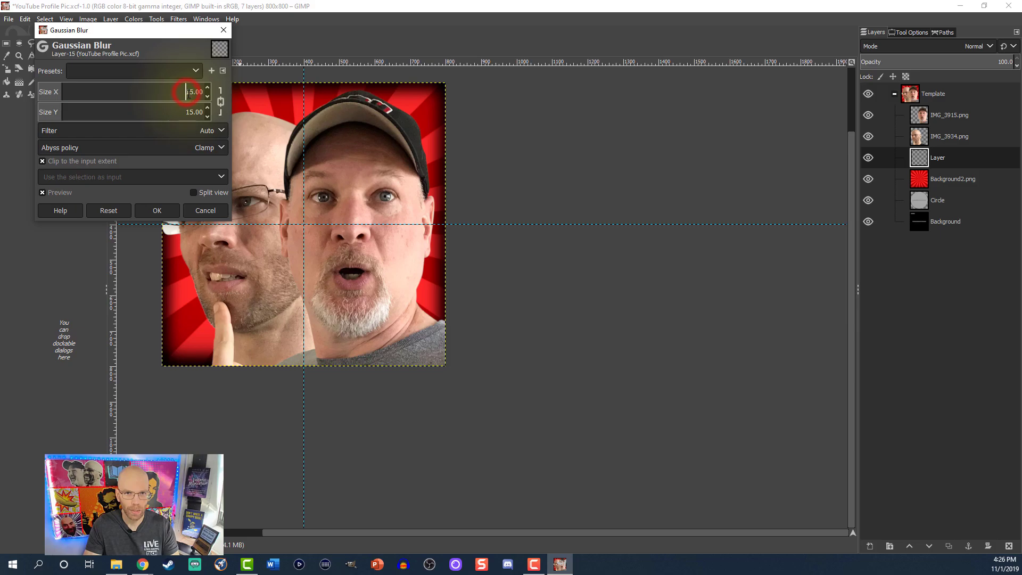
click(159, 211)
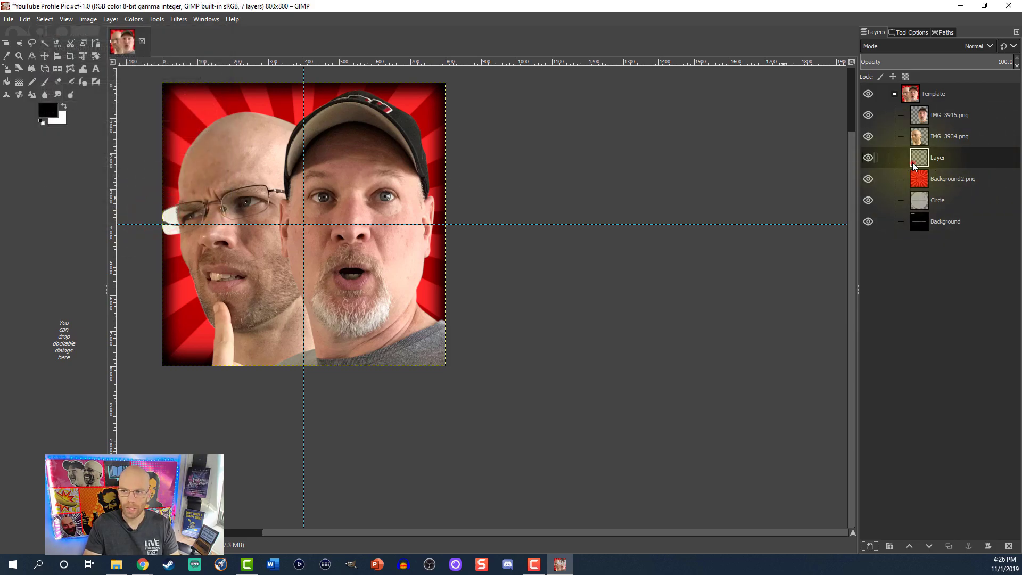
Duplicate the blurred frame layer and merge the copy down to darken it
click(949, 546)
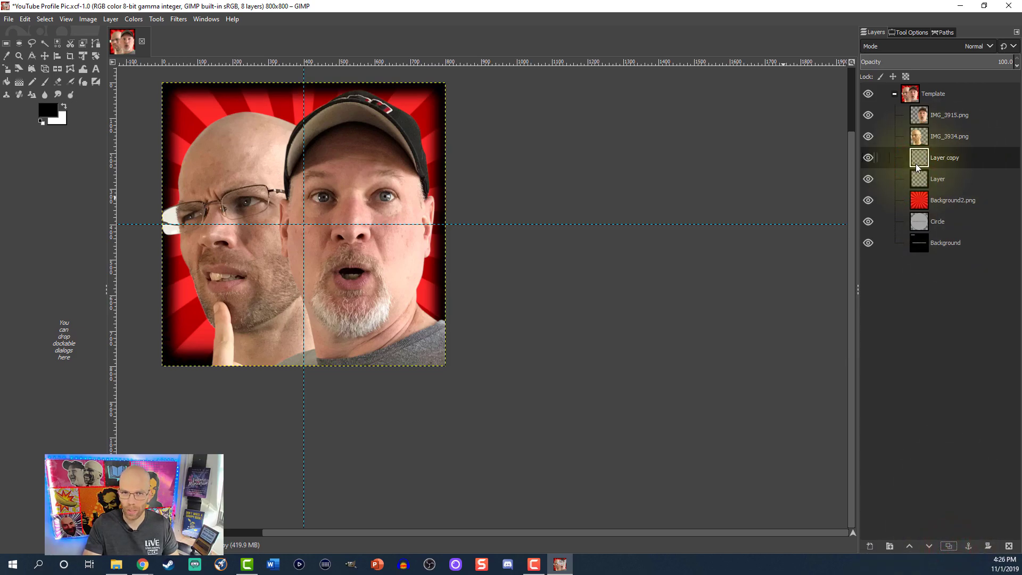
click(949, 545)
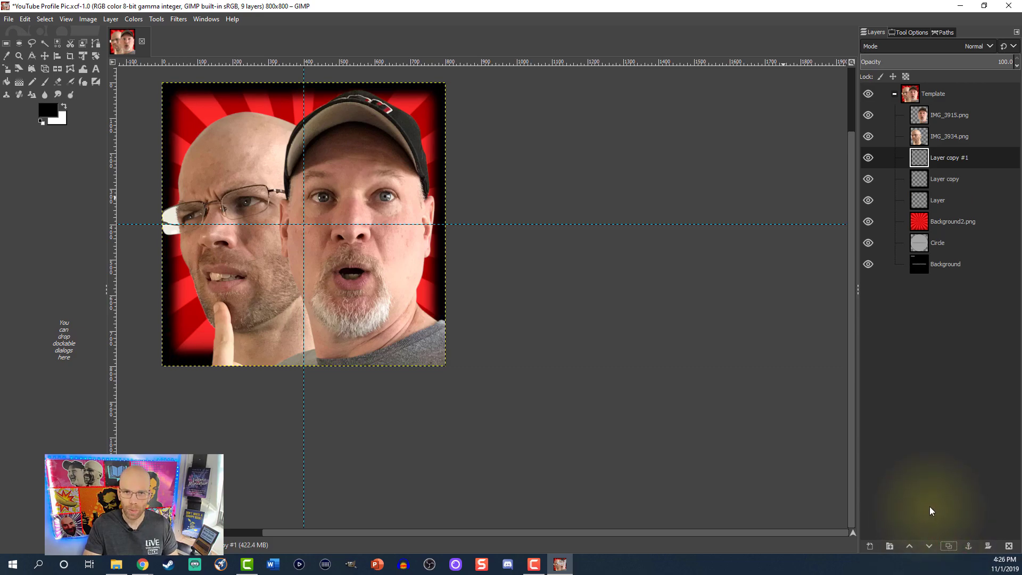
key(ctrl+z)
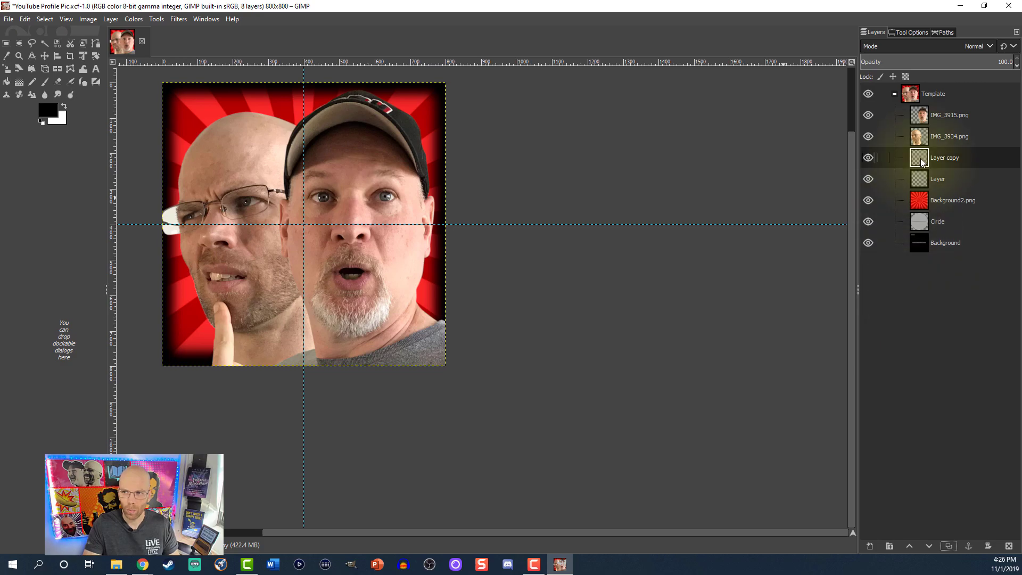
right_click(922, 162)
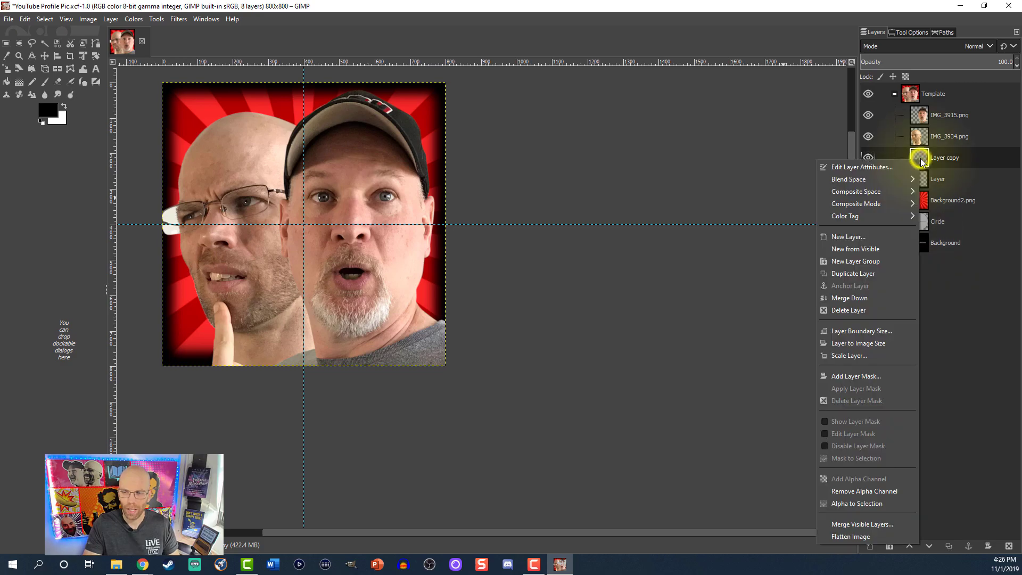
click(861, 299)
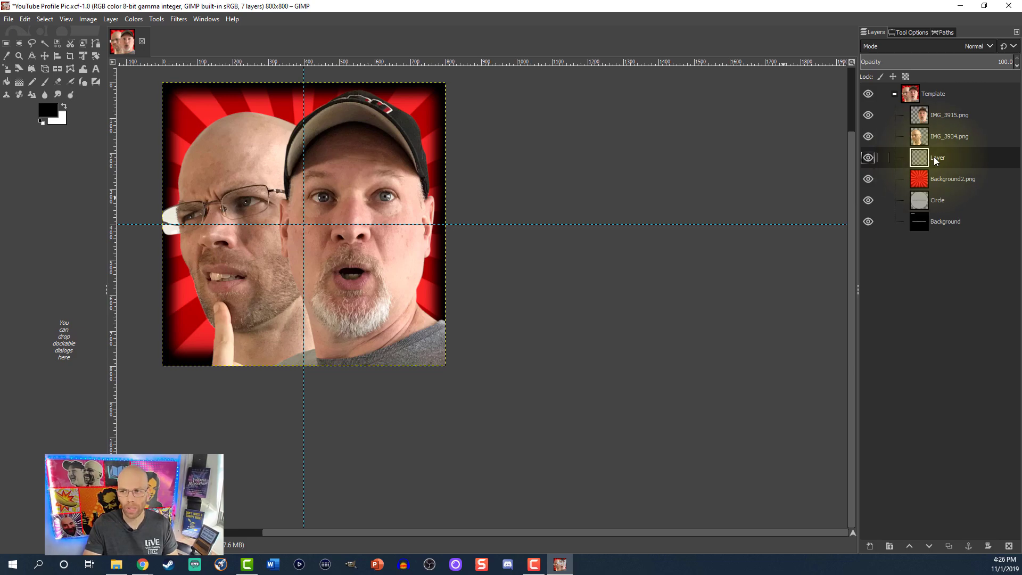
Rename the blurred frame layer to 'shadow'
double_click(936, 157)
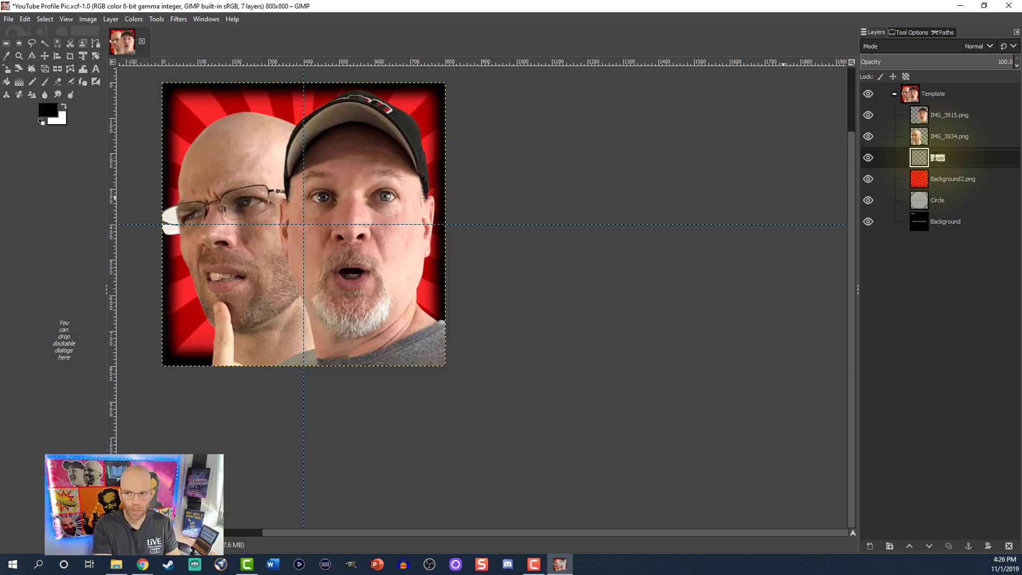
text(hadow)
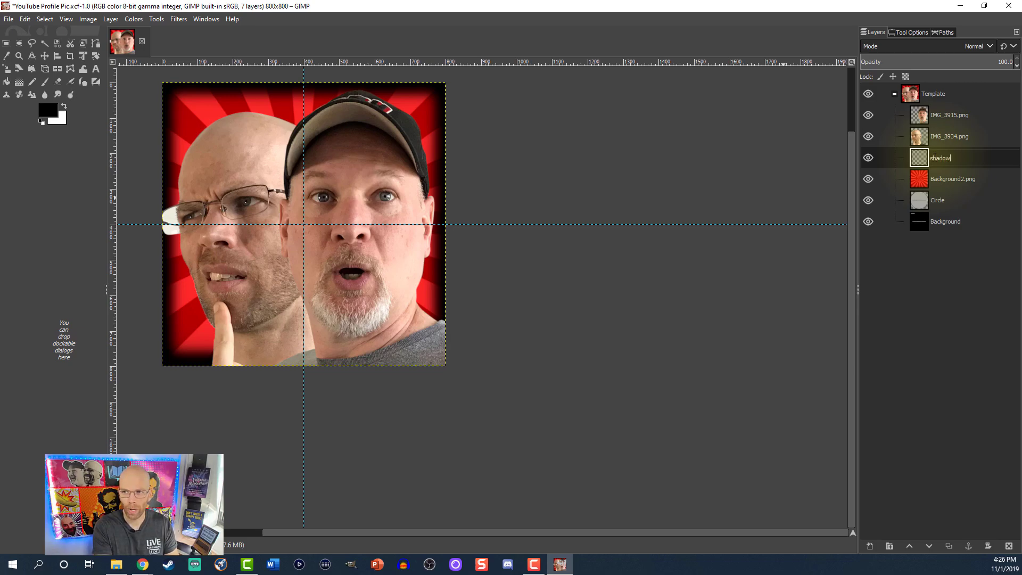
key(Return)
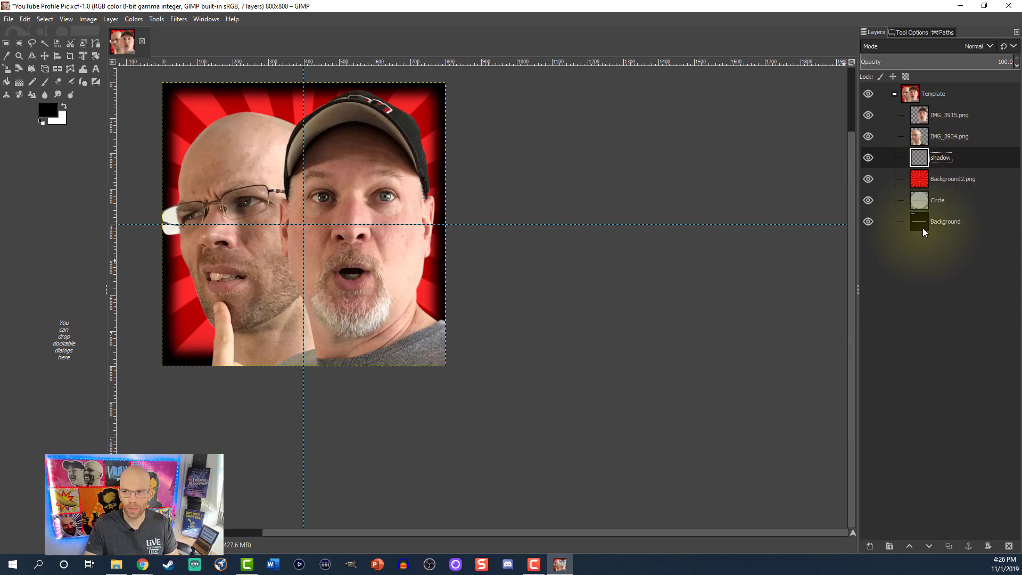
Lower the Circle layer beneath Background2.png and turn off the shadow layer's visibility
click(920, 202)
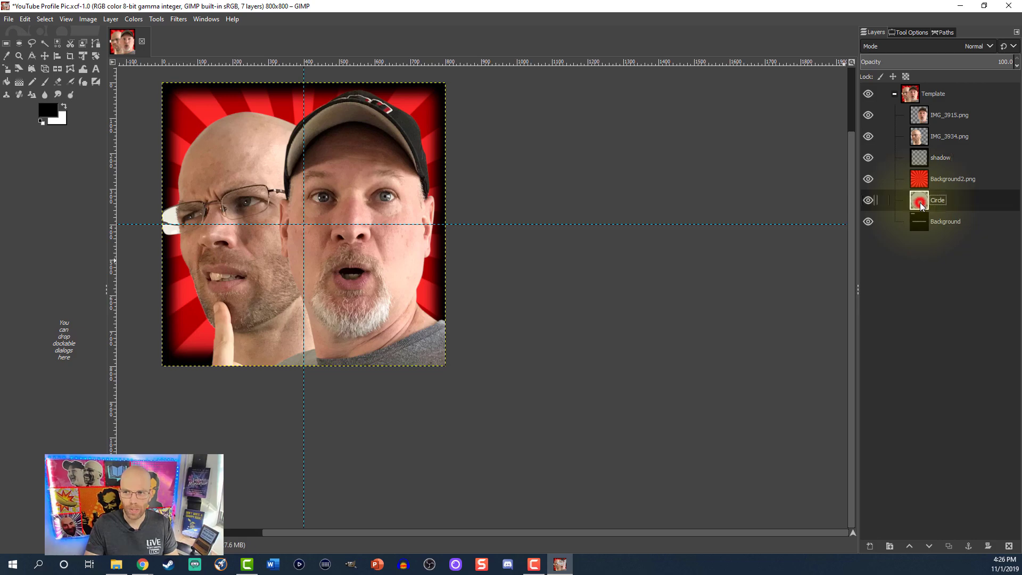
click(910, 547)
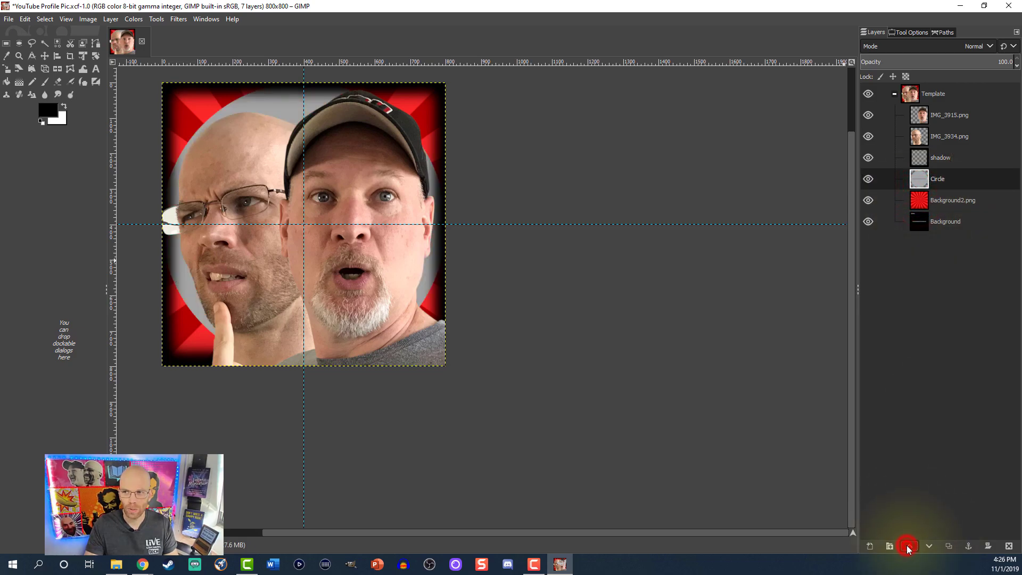
click(909, 546)
click(910, 547)
click(910, 546)
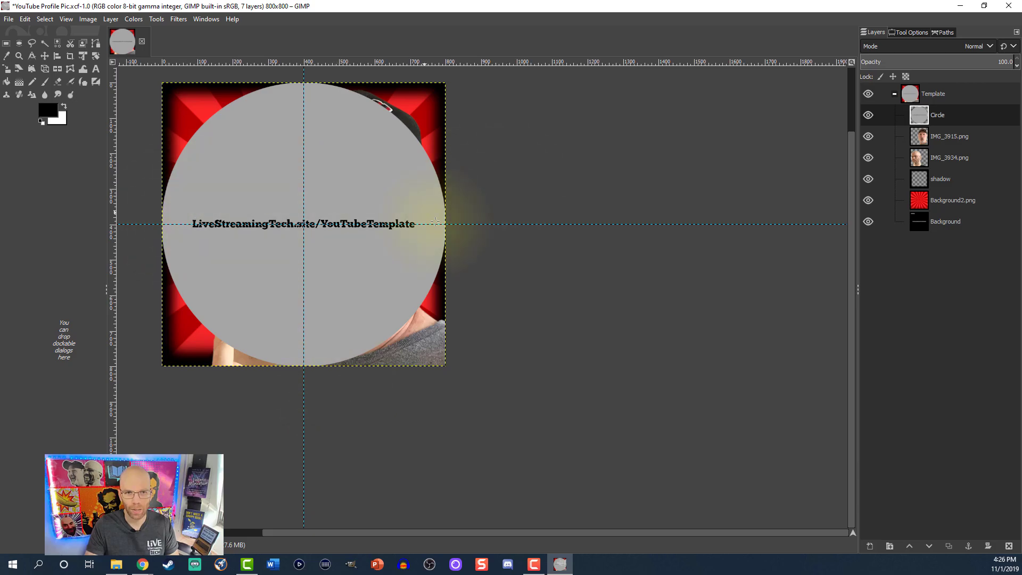
click(919, 115)
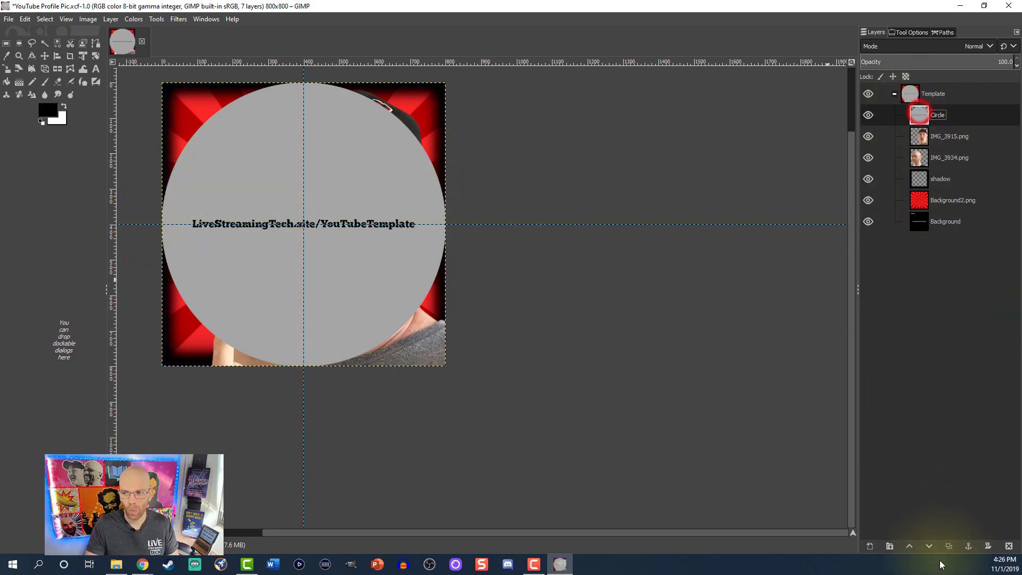
click(929, 547)
click(929, 546)
click(929, 547)
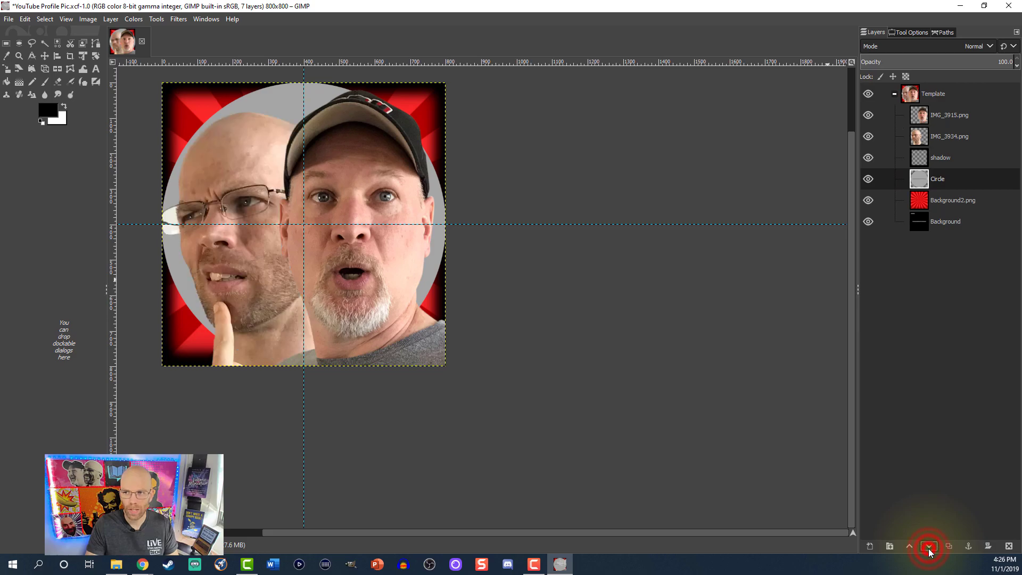
click(867, 158)
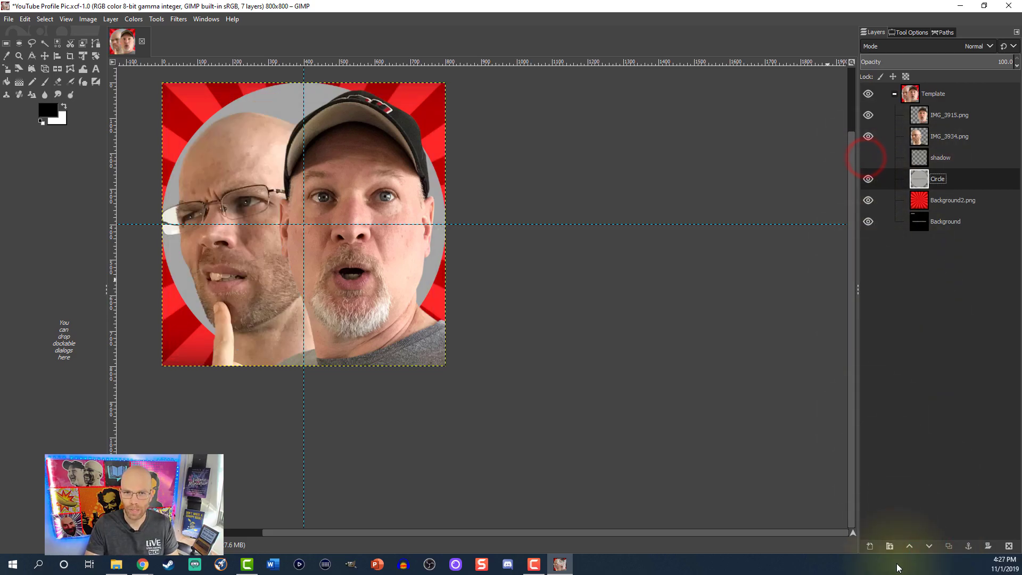
click(929, 547)
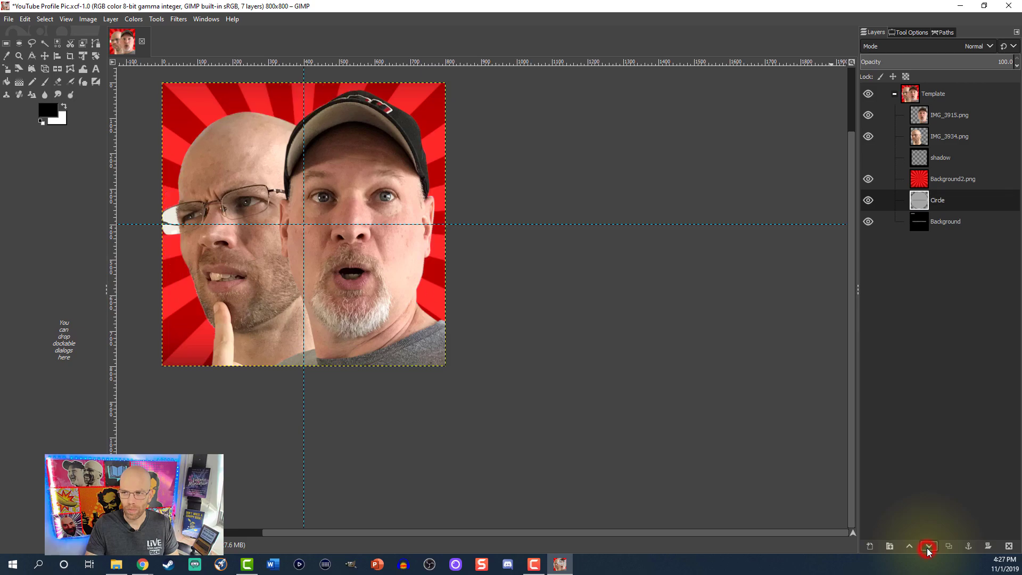
Draw an elliptical selection corner to corner across the image, then activate the shadow layer
click(19, 44)
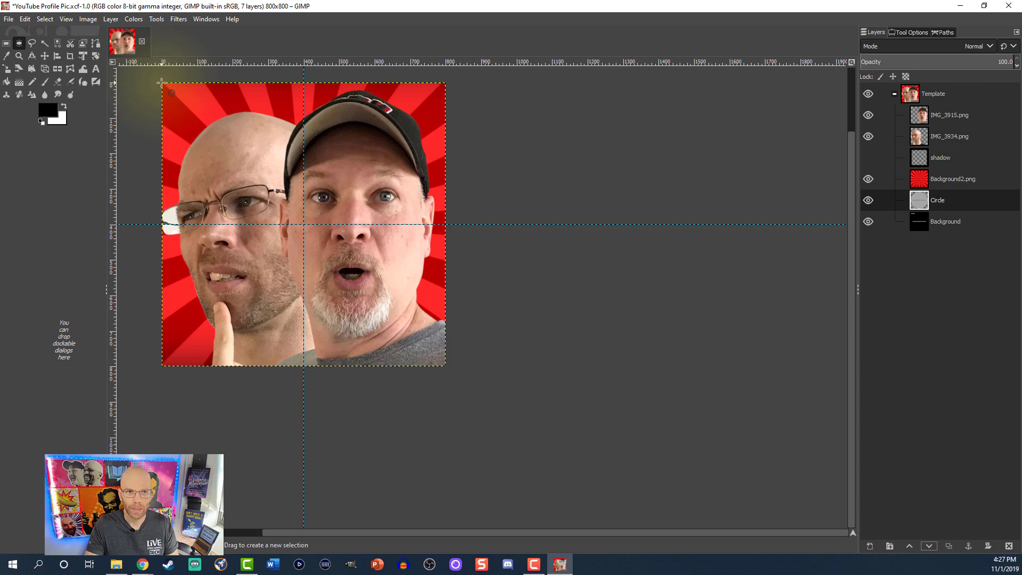
drag(161, 82, 447, 365)
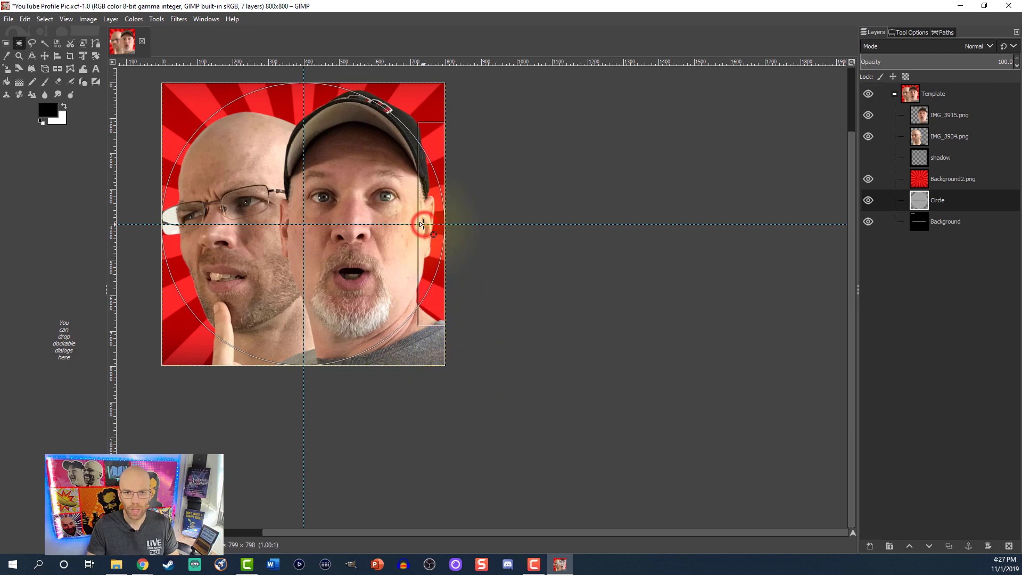
click(311, 77)
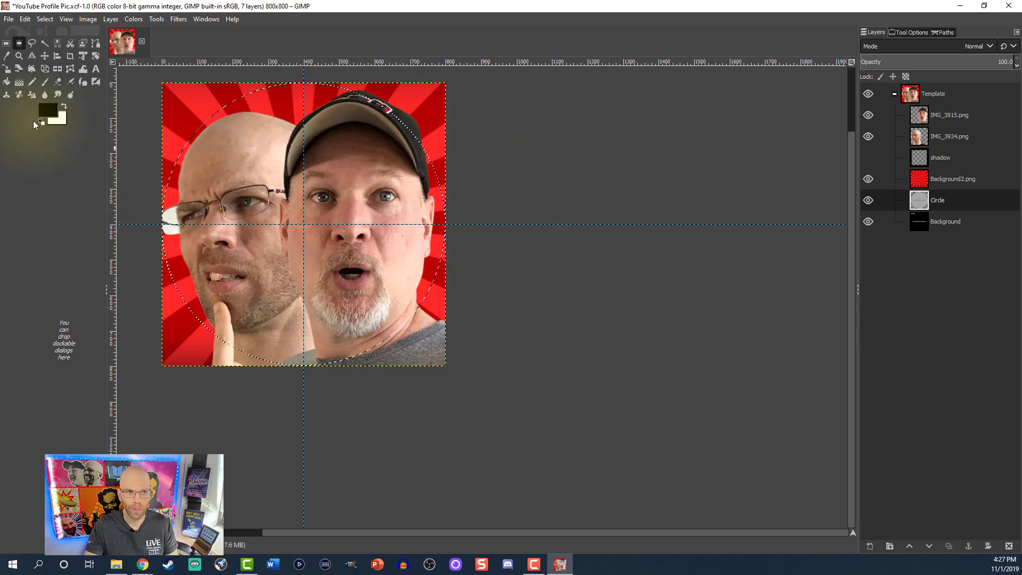
click(277, 232)
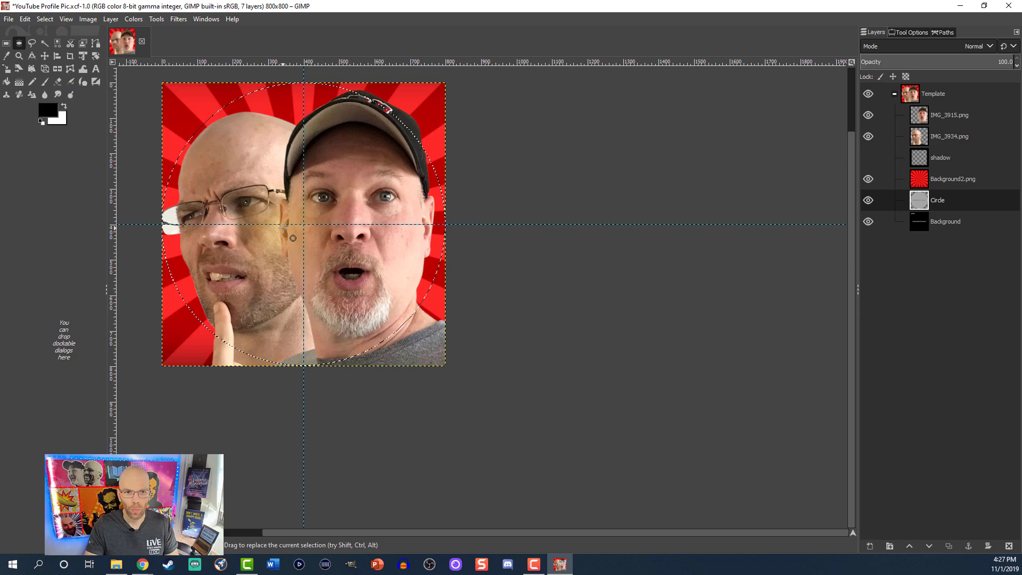
click(922, 163)
alt+click(922, 165)
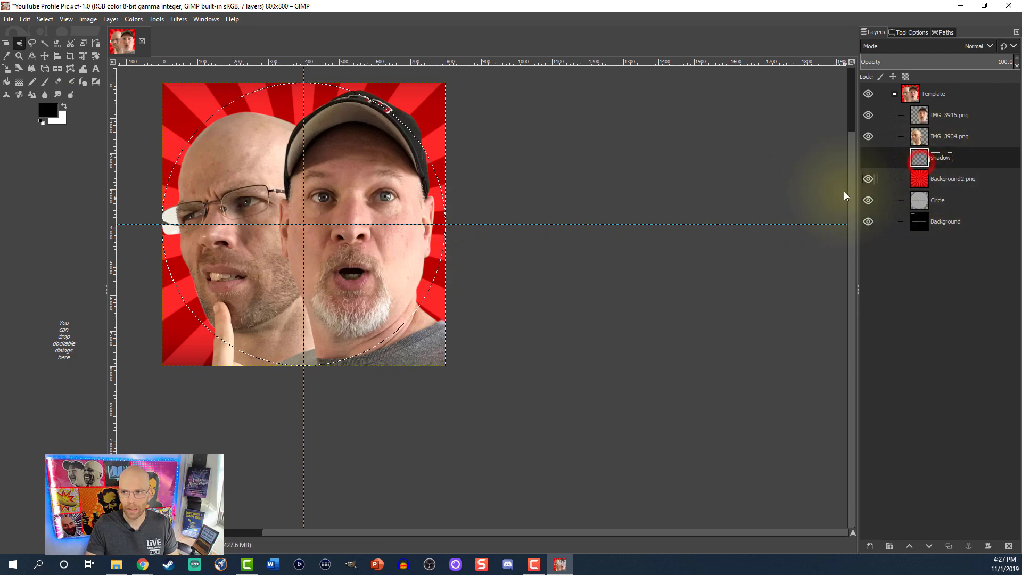
Add a new layer above shadow and stroke the circular selection with a 12 px black line
click(869, 547)
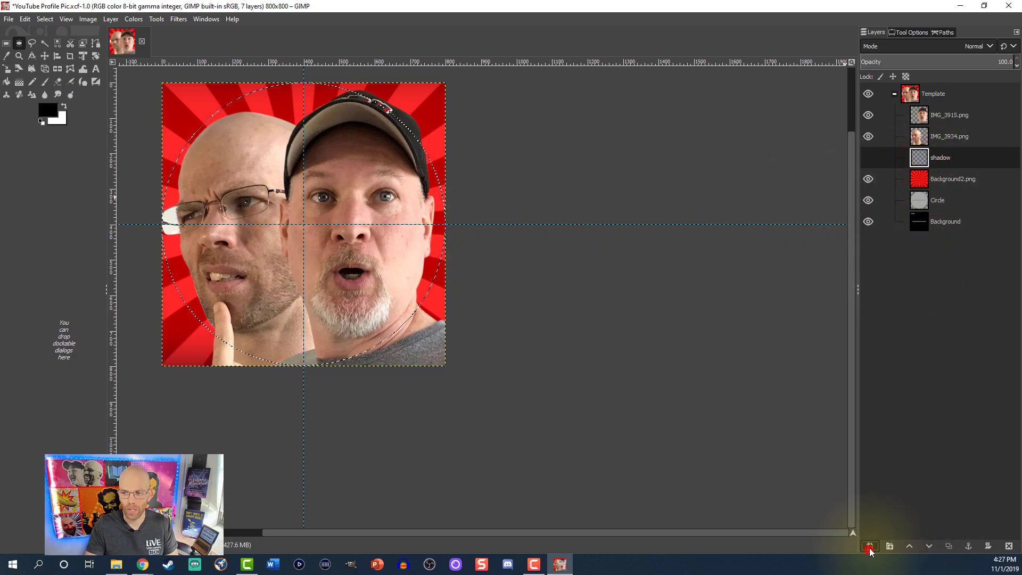
click(930, 534)
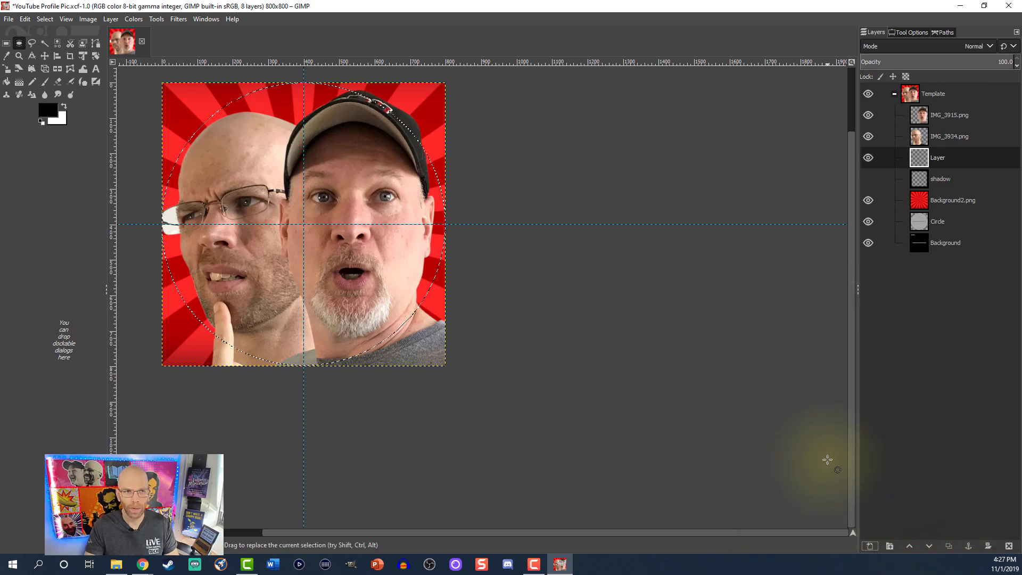
right_click(294, 214)
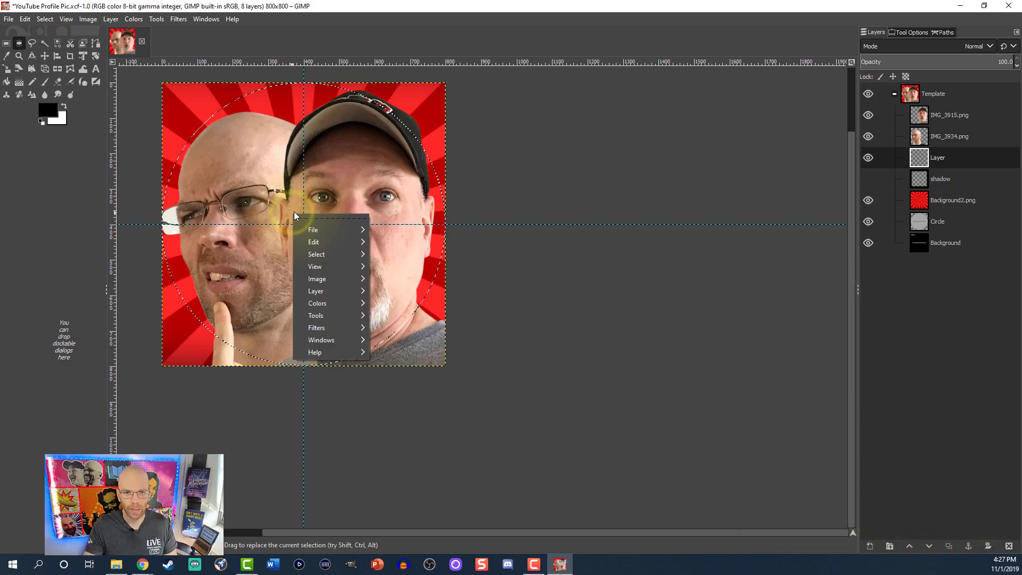
mouse_move(317, 242)
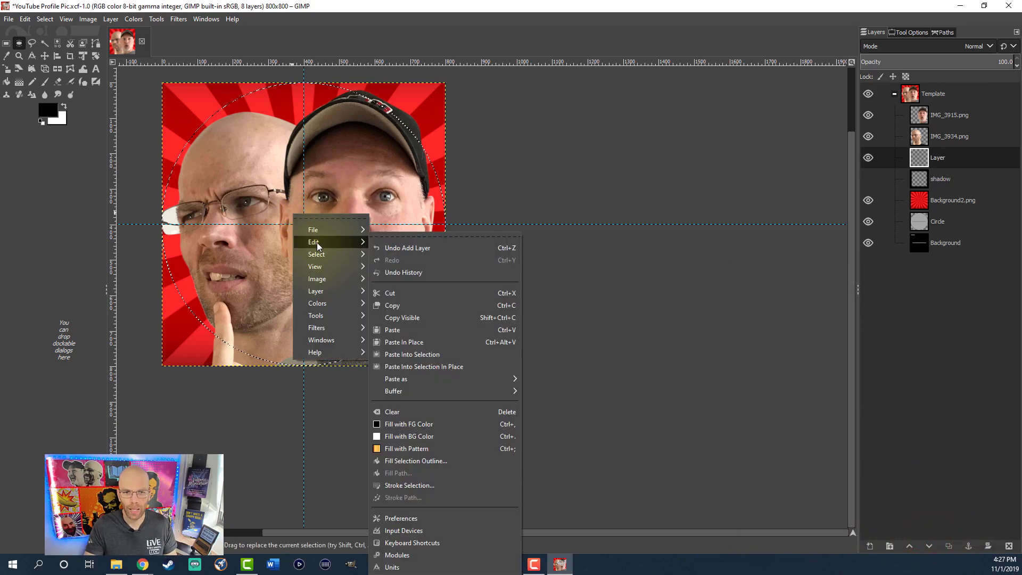
click(420, 486)
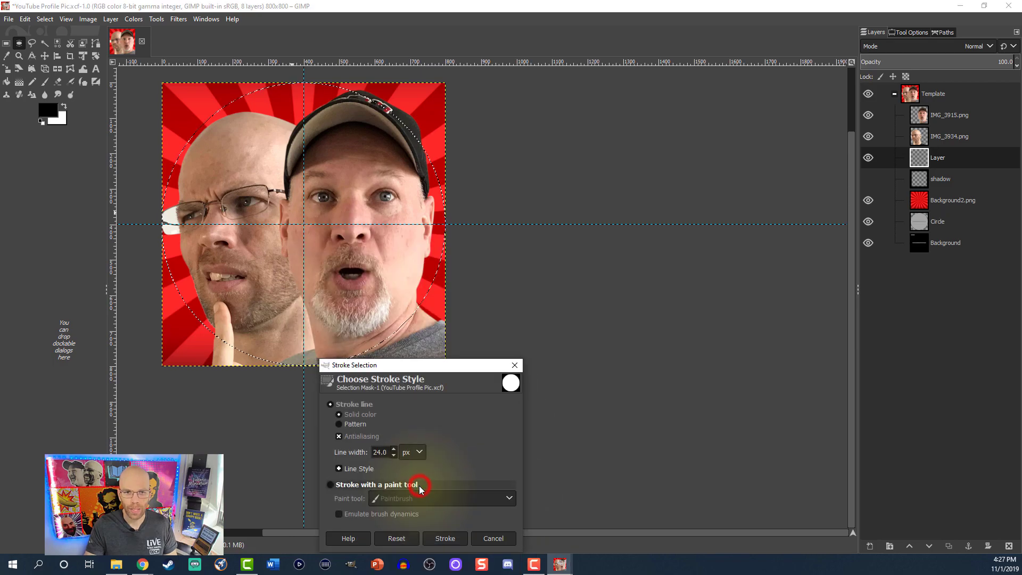
double_click(379, 452)
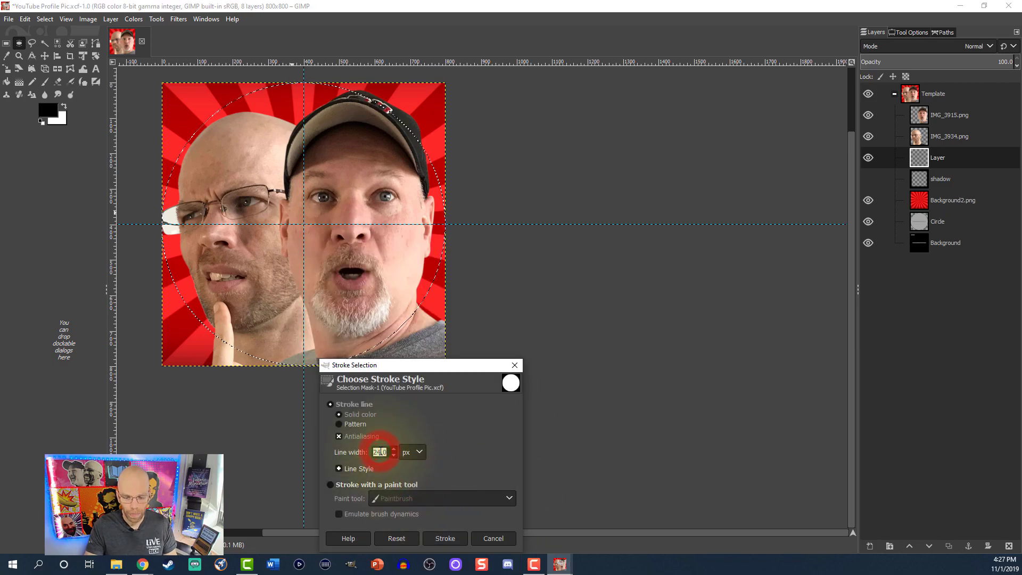
text(12)
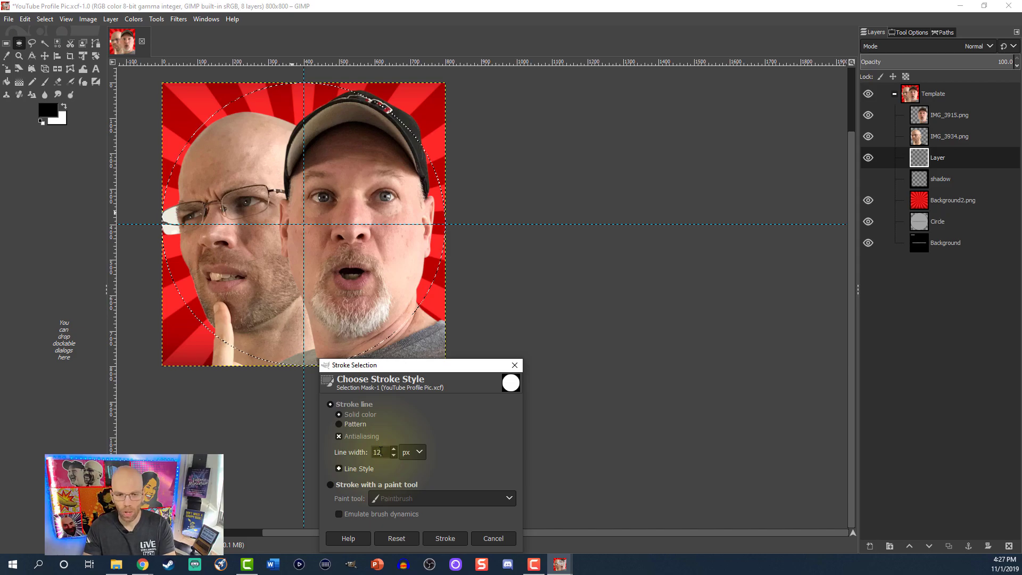
click(446, 539)
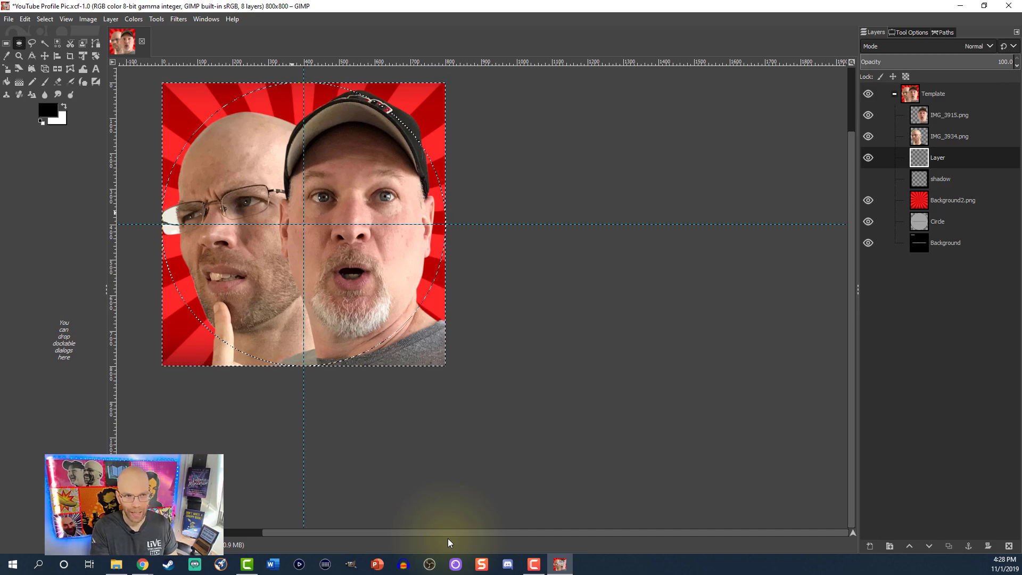
Fill the corners outside the circle with black, deselect, and repeat the Gaussian Blur
key(ctrl+comma)
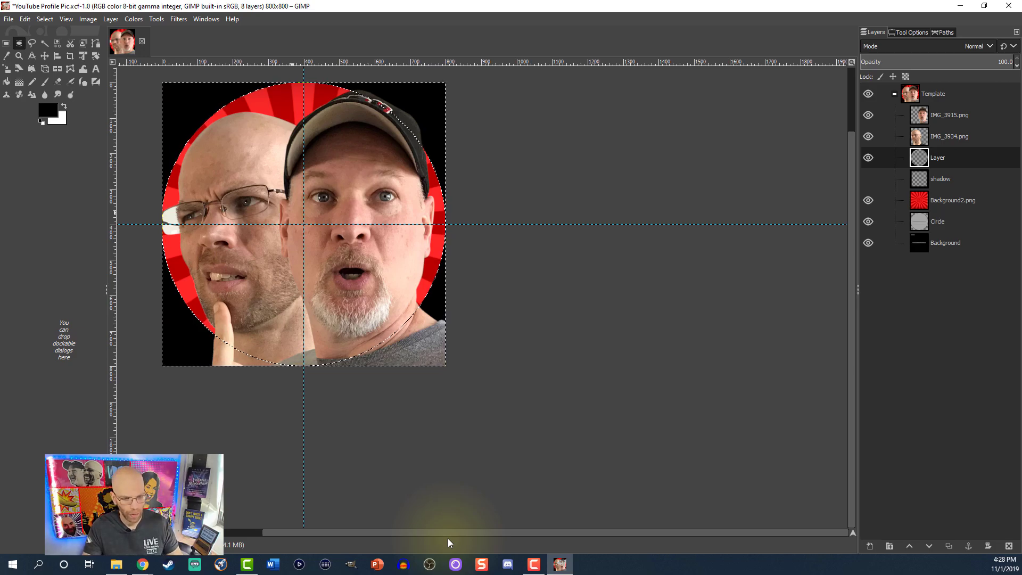
key(ctrl+shift+a)
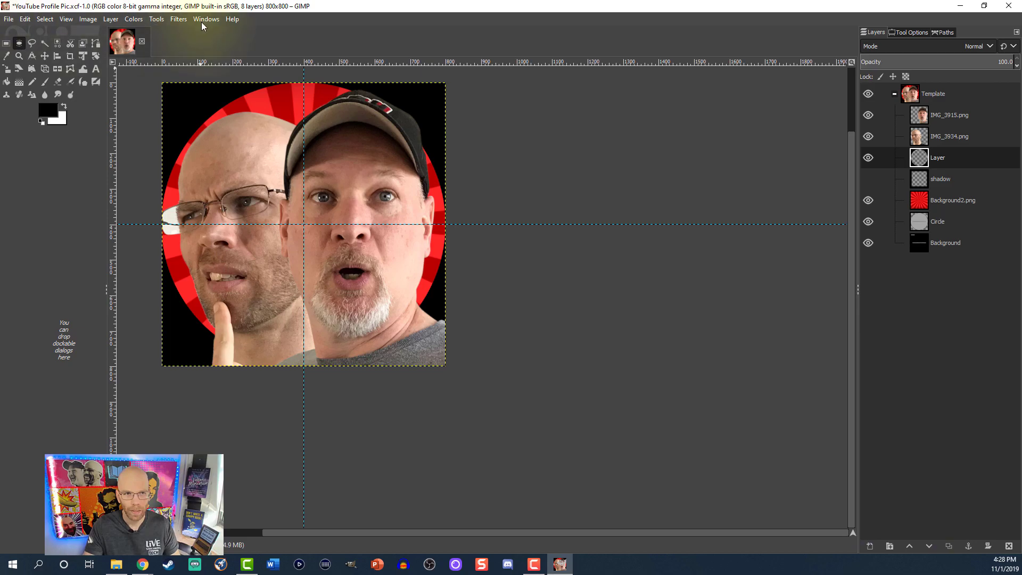
click(178, 19)
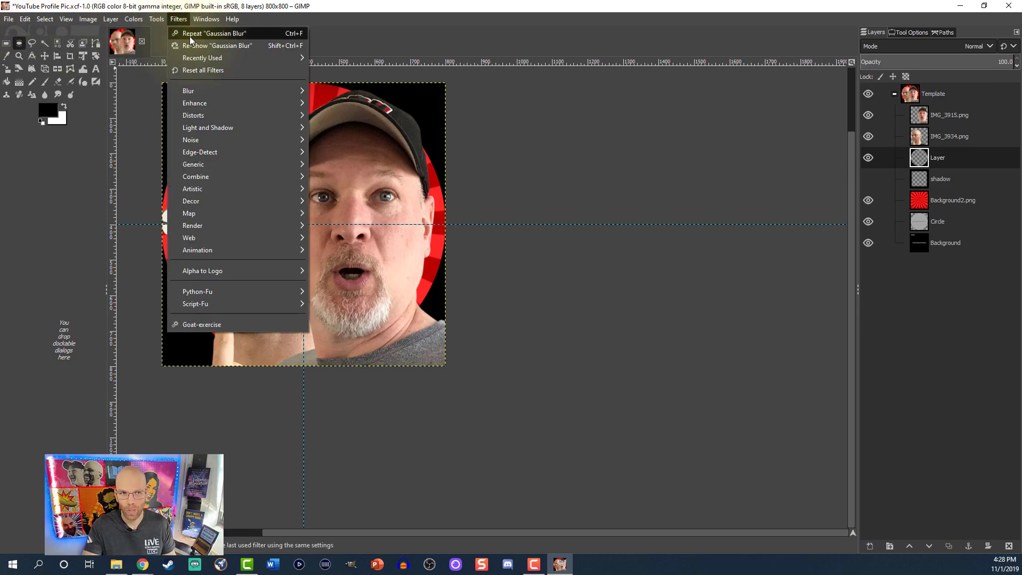
click(189, 36)
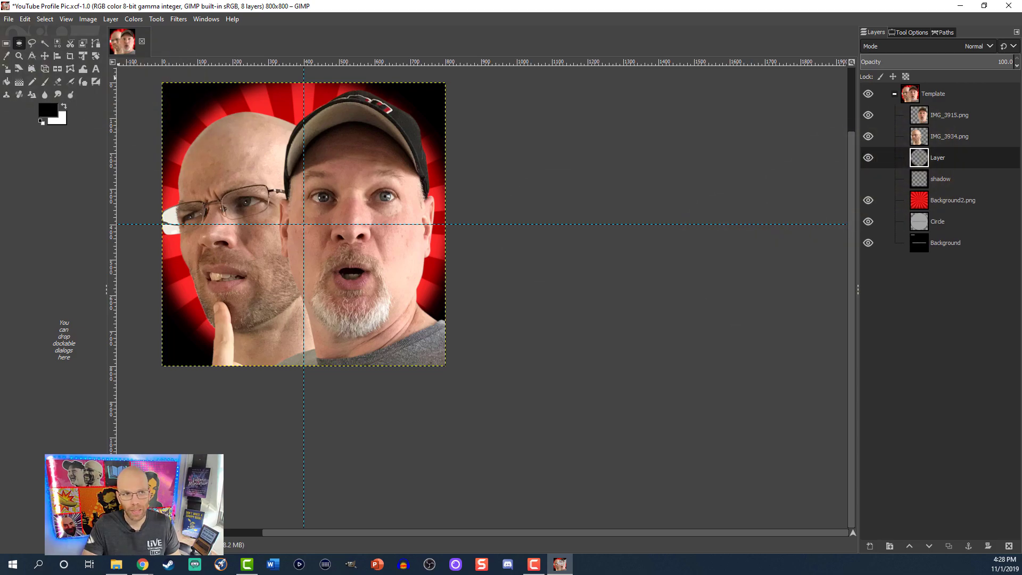
Select a circle over the portrait, nudge its top and left edges, and add Layer #1
click(21, 43)
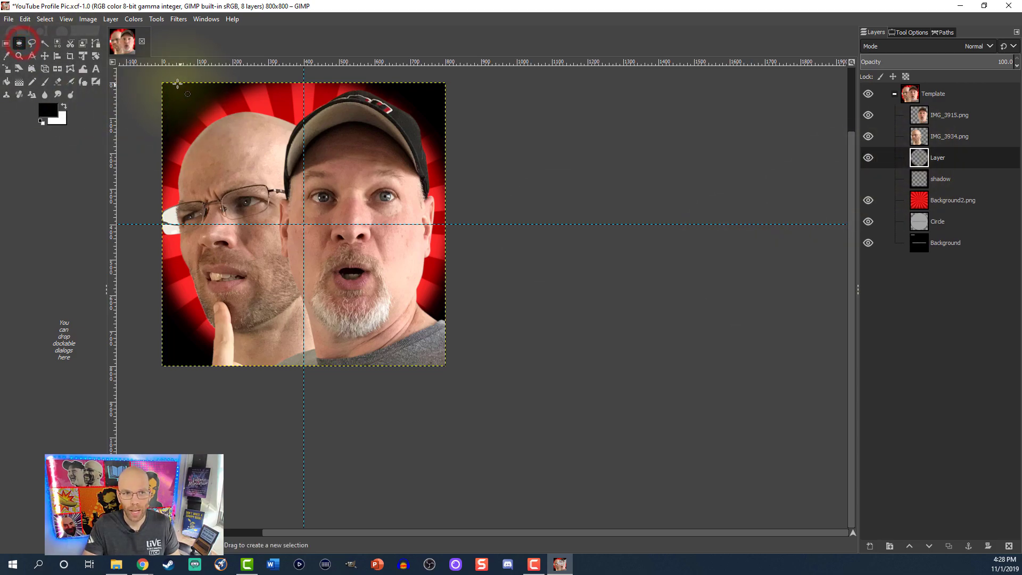
drag(161, 83, 442, 362)
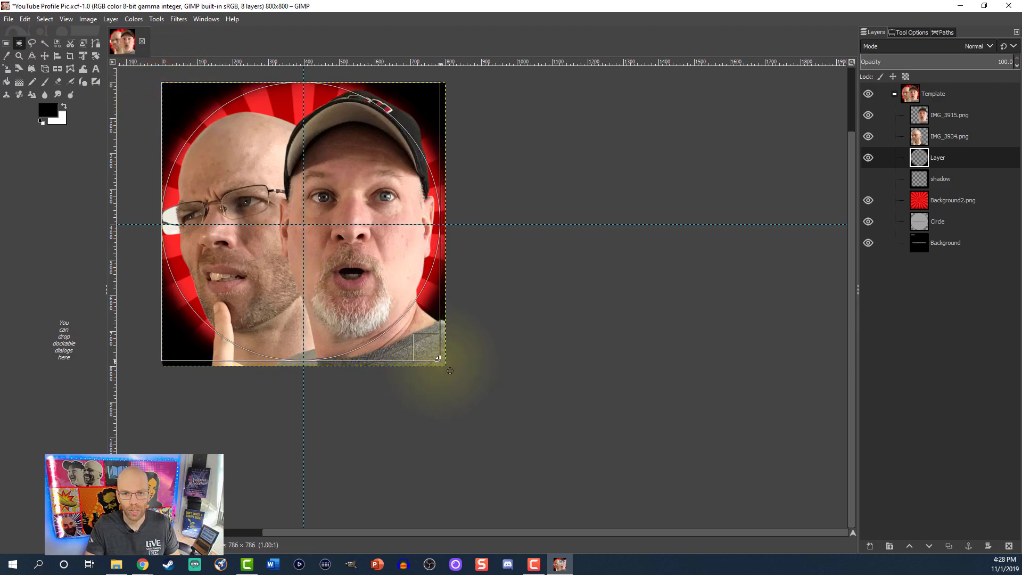
drag(286, 102, 287, 107)
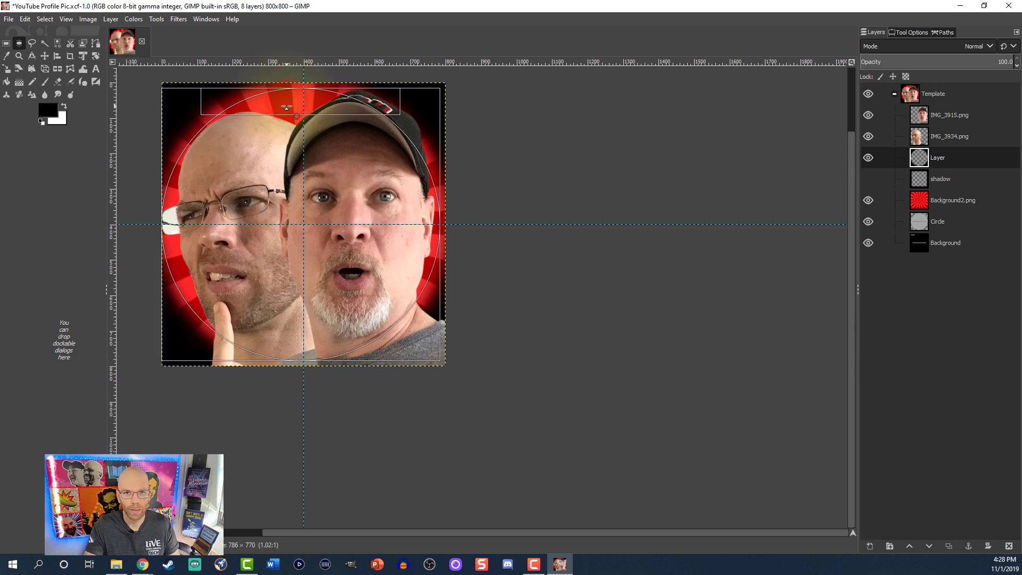
drag(184, 246, 191, 247)
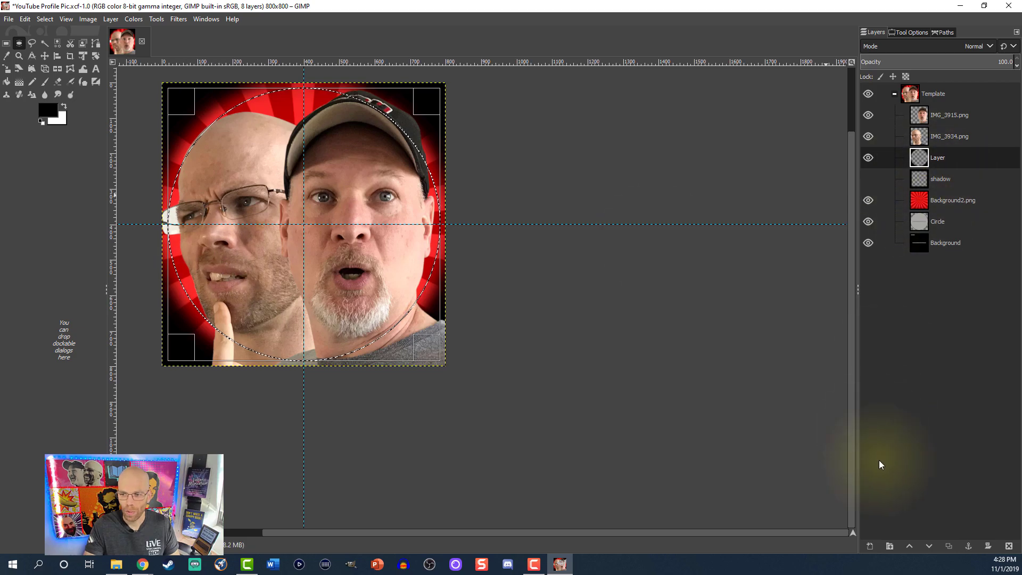
click(870, 546)
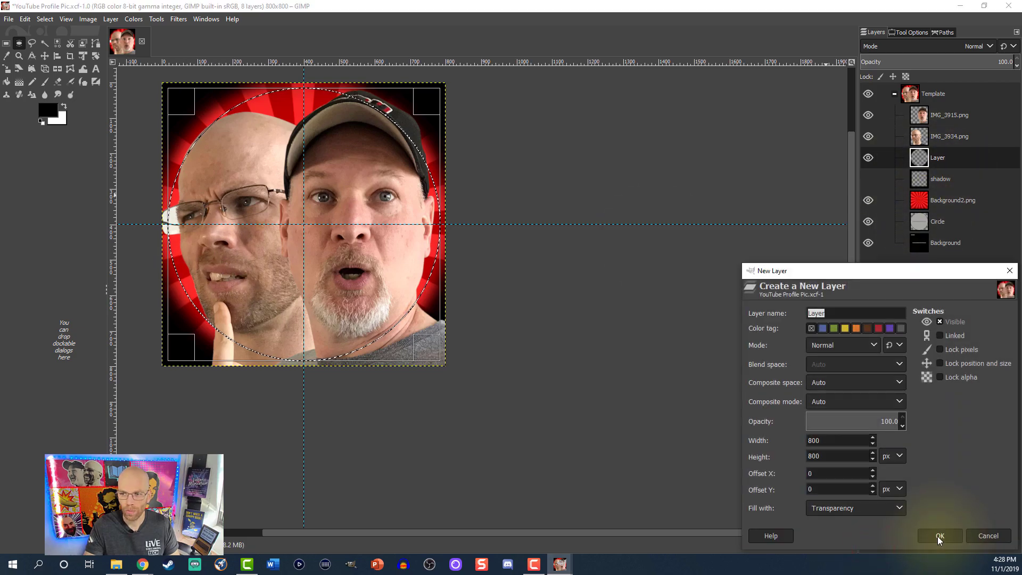
click(939, 536)
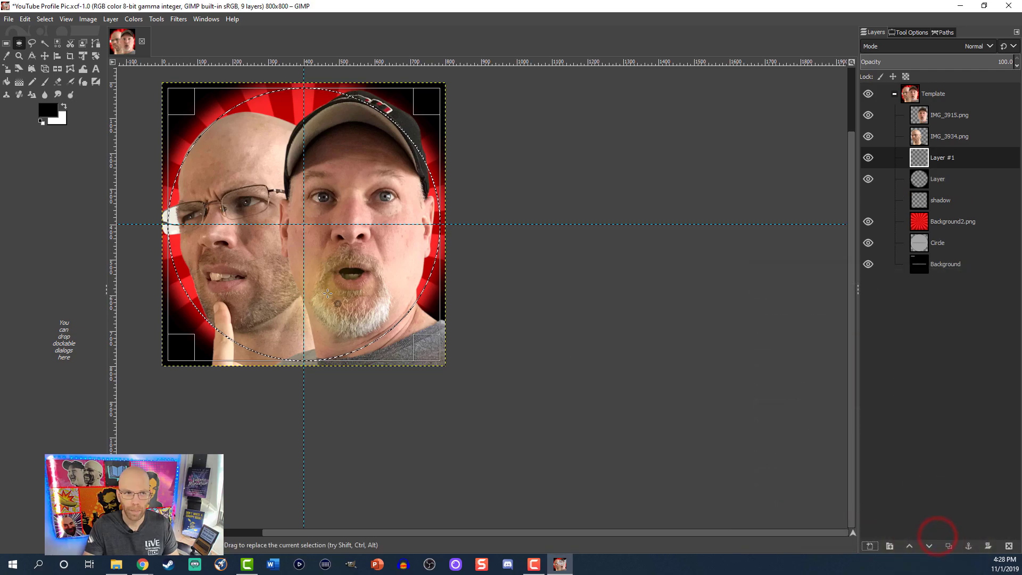
Stroke the circular selection with a 12 px white line, then deselect
click(64, 107)
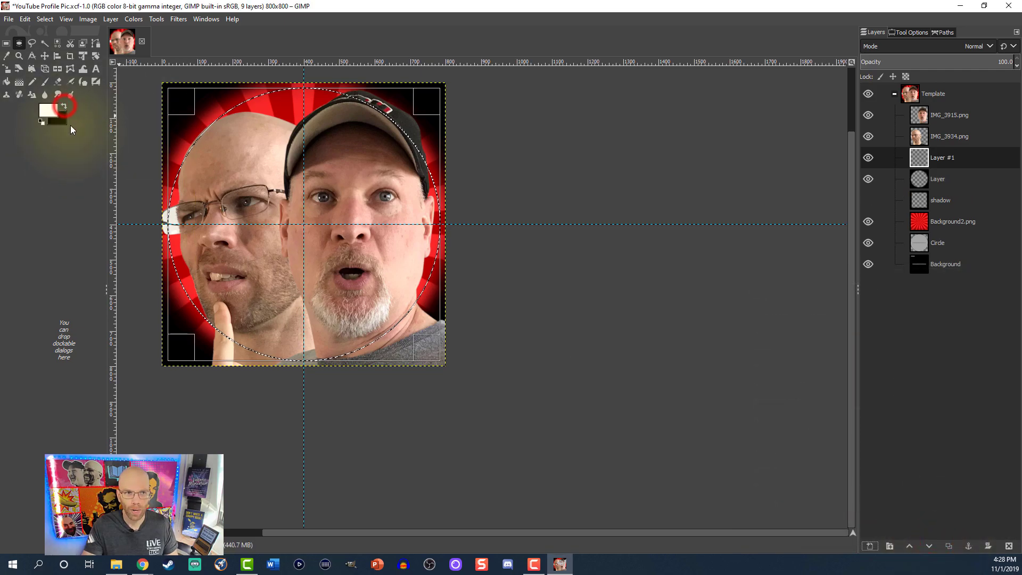
right_click(302, 226)
mouse_move(334, 252)
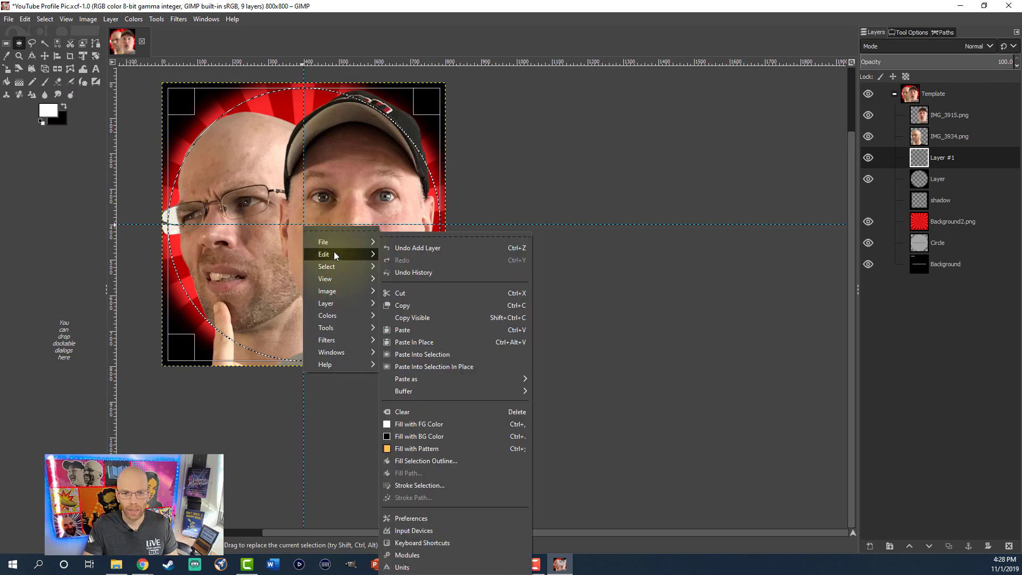
click(420, 485)
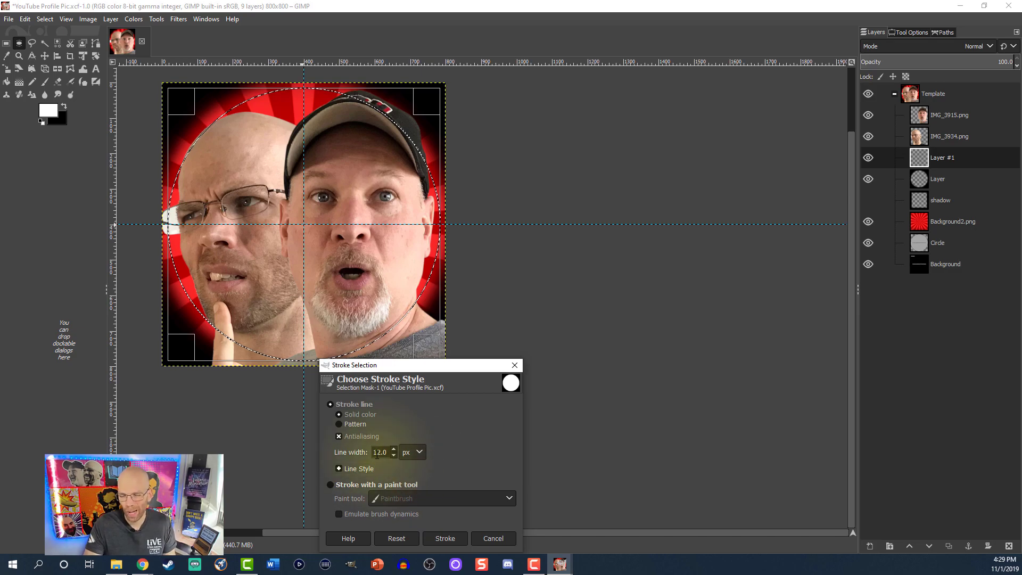
click(445, 538)
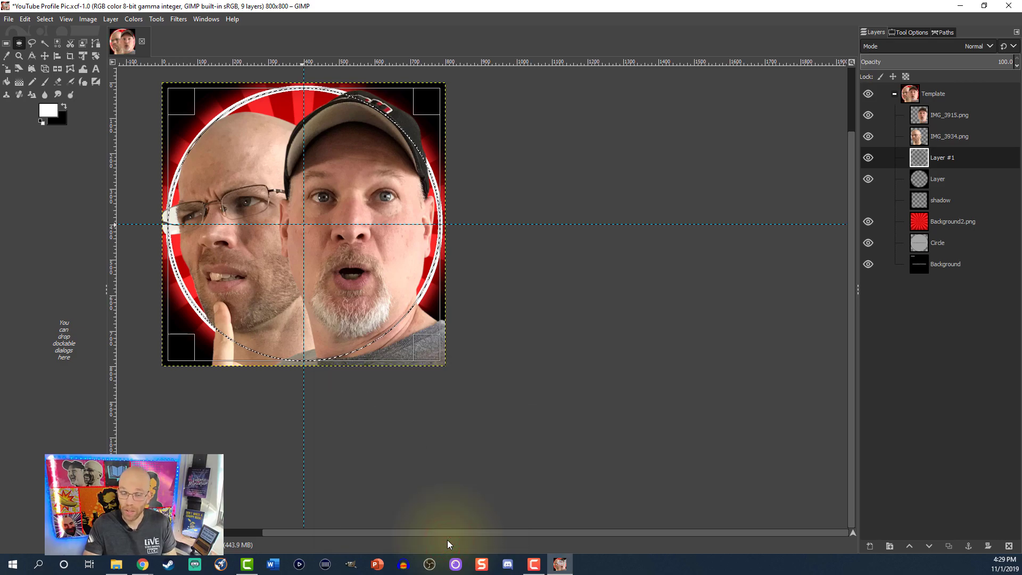
key(ctrl+shift+a)
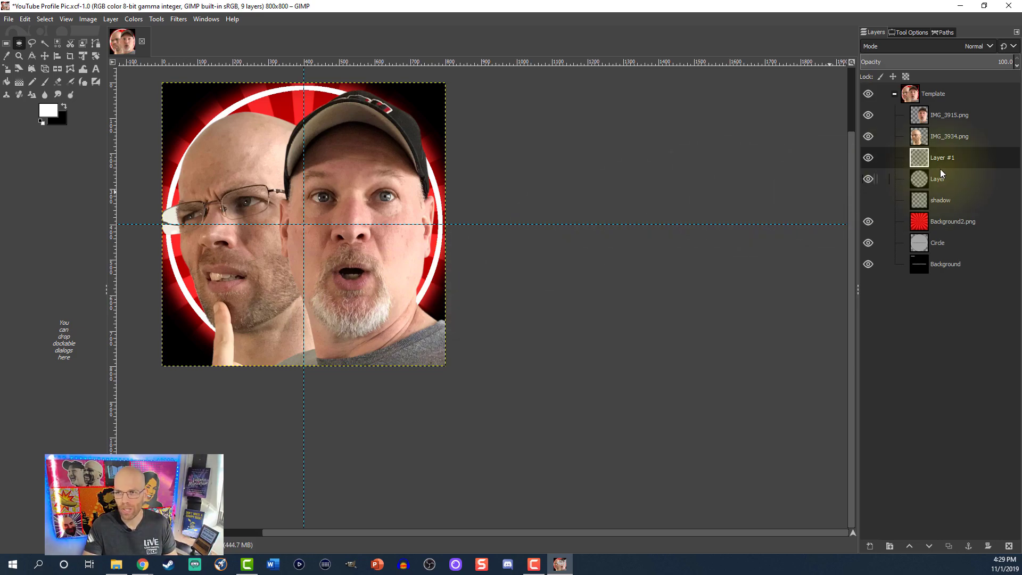
Add a White (full opacity) layer mask to Layer #1
right_click(924, 161)
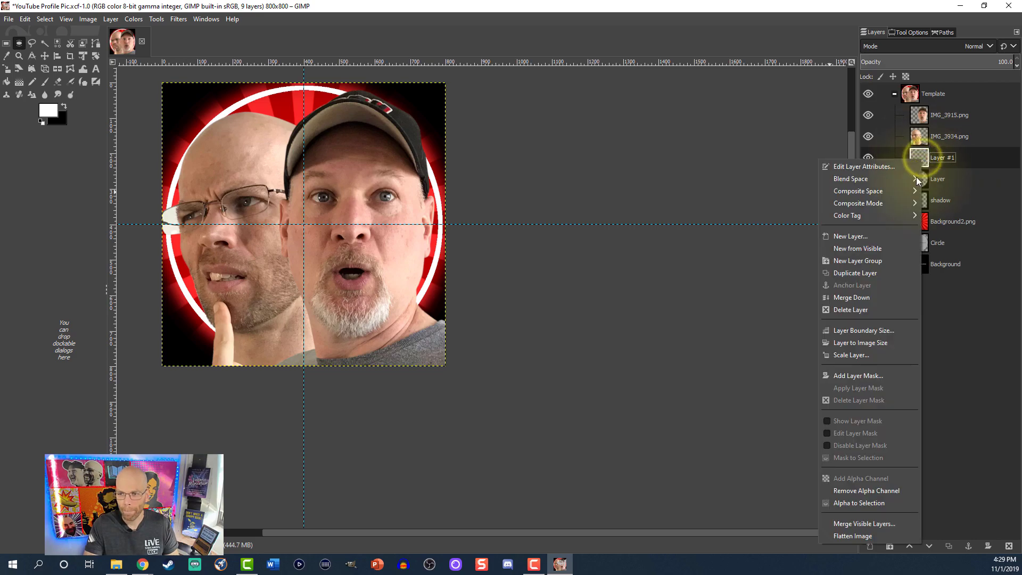
click(858, 375)
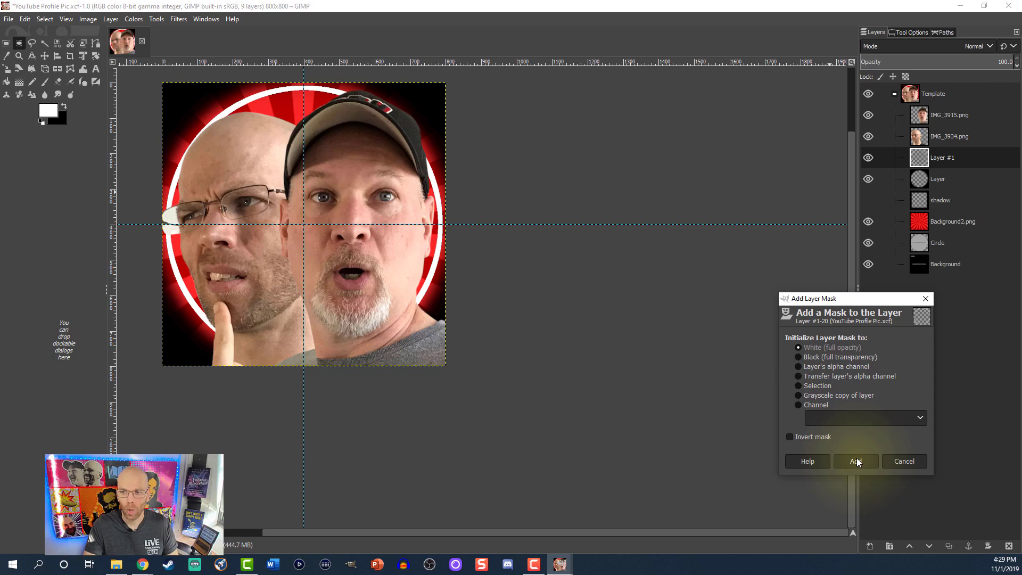
click(856, 461)
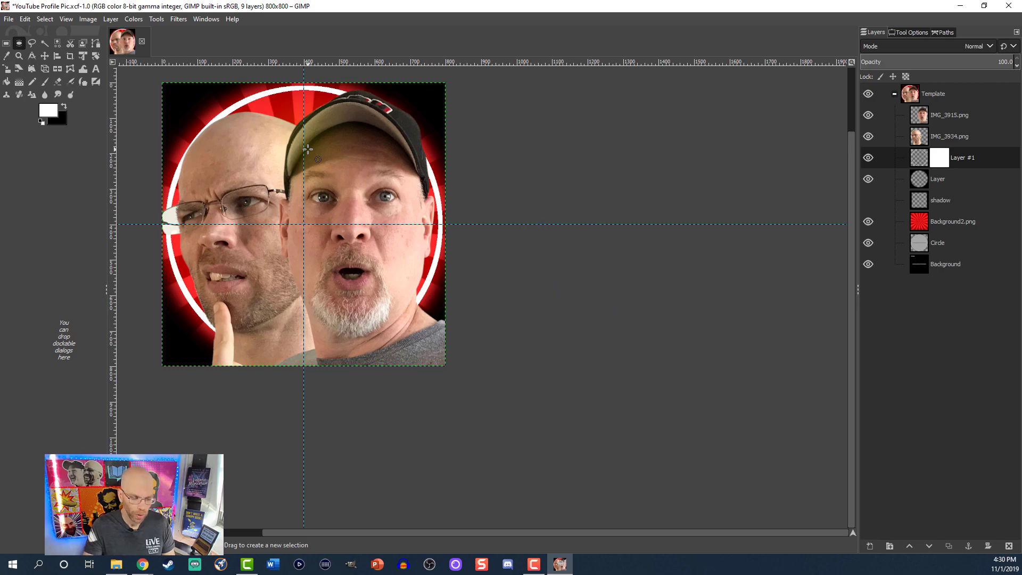
Create a new 800×800 image, drop in old-3289265_1920.jpg, and scale it to 800 px high
key(ctrl+n)
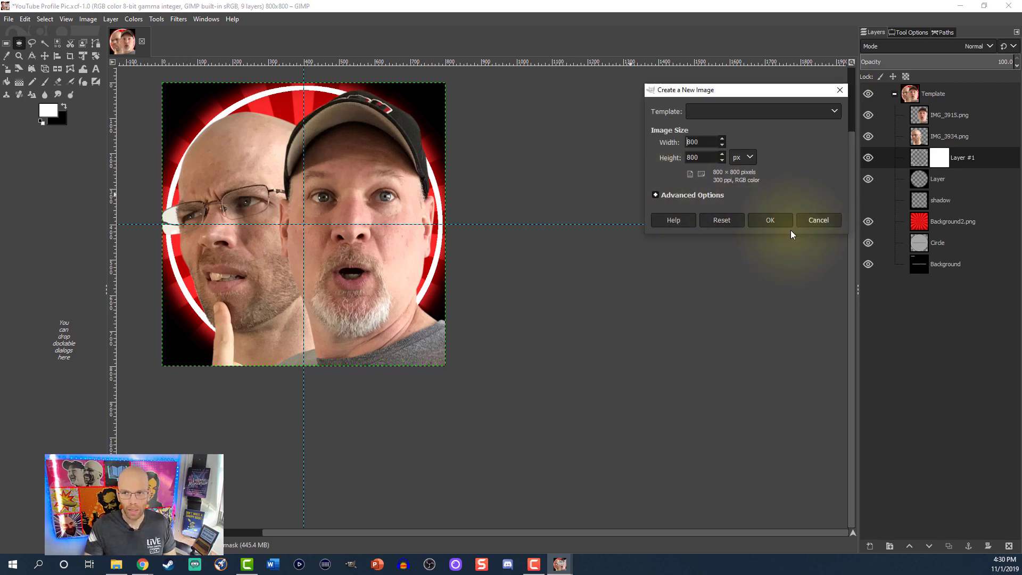
click(764, 215)
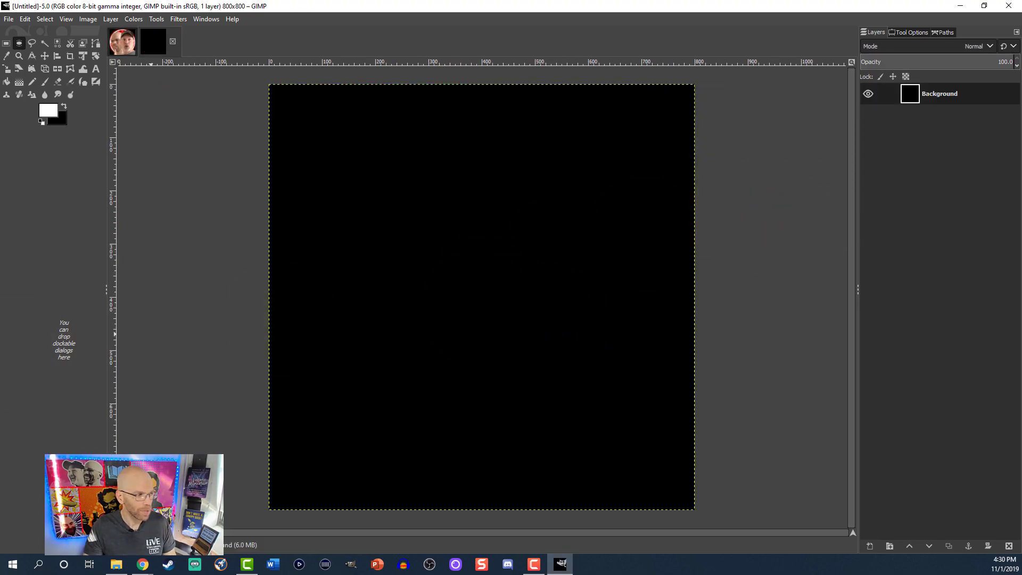
drag(479, 350, 213, 258)
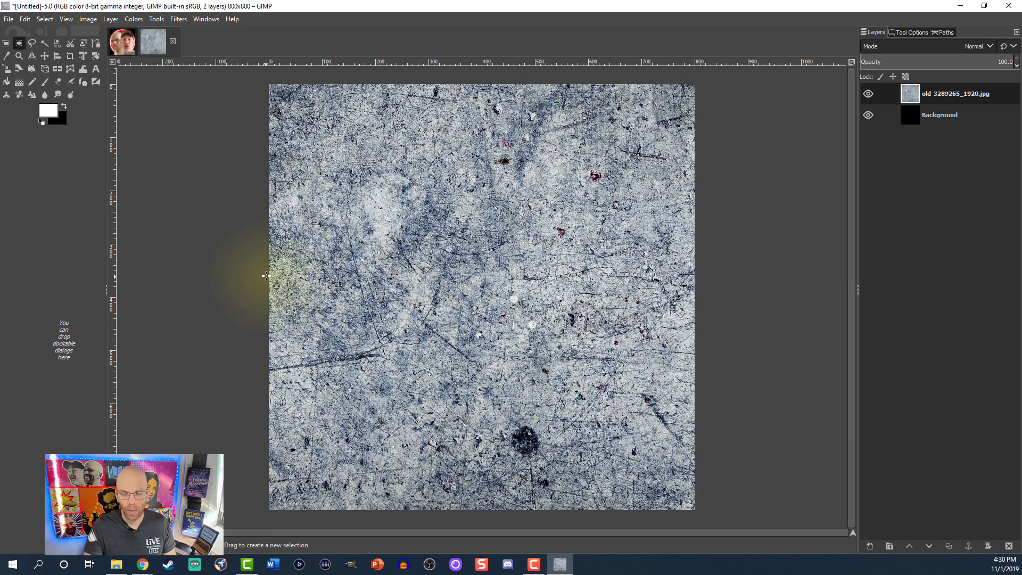
scroll(266, 276, down, 2)
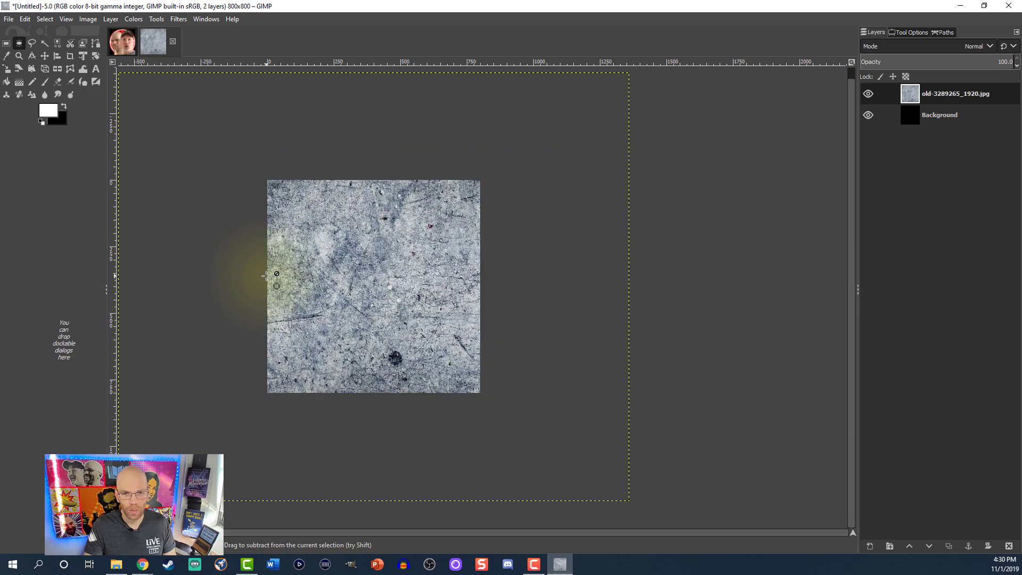
click(6, 69)
click(191, 378)
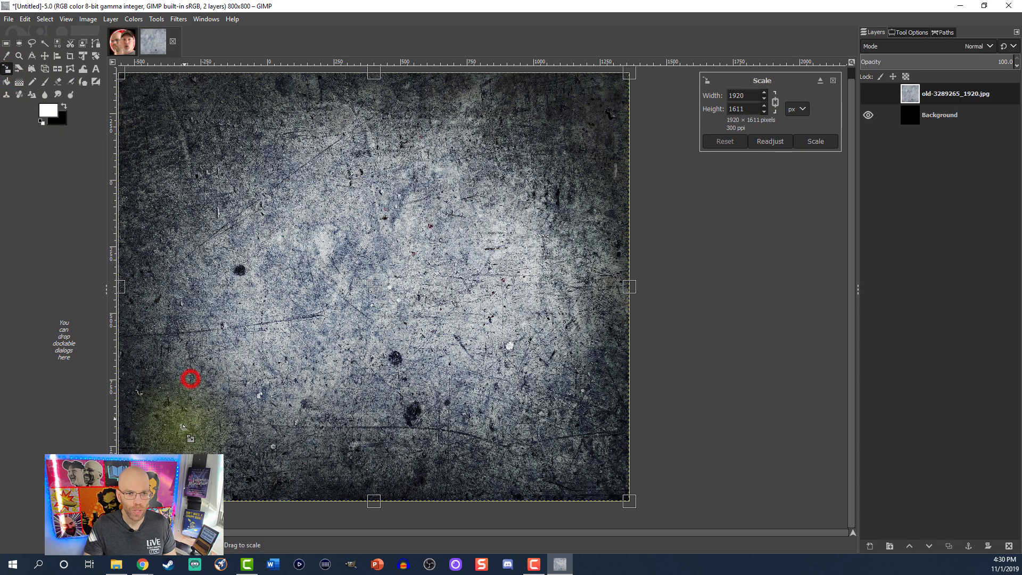
double_click(734, 109)
text(8)
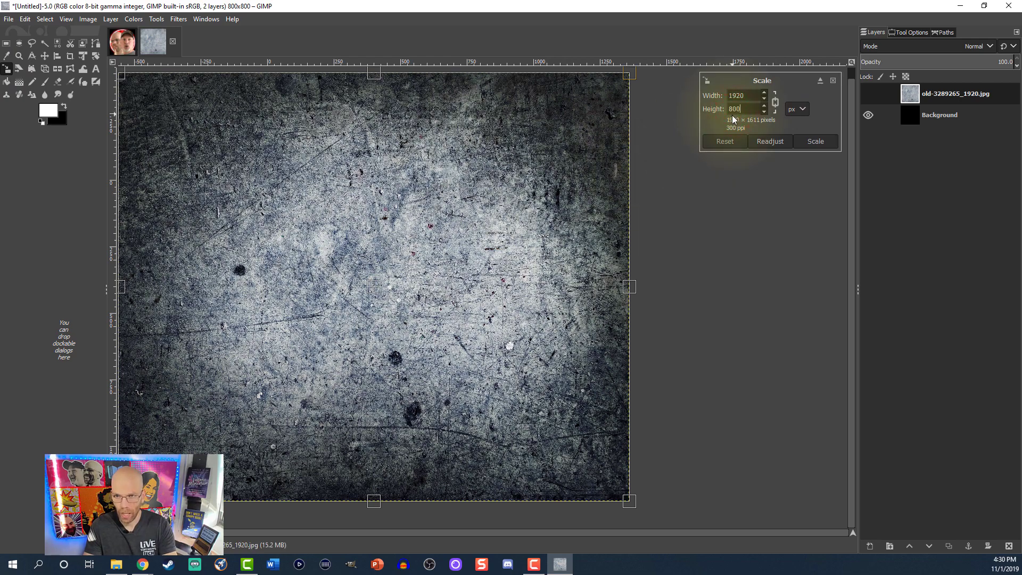
text(00)
click(741, 100)
click(814, 142)
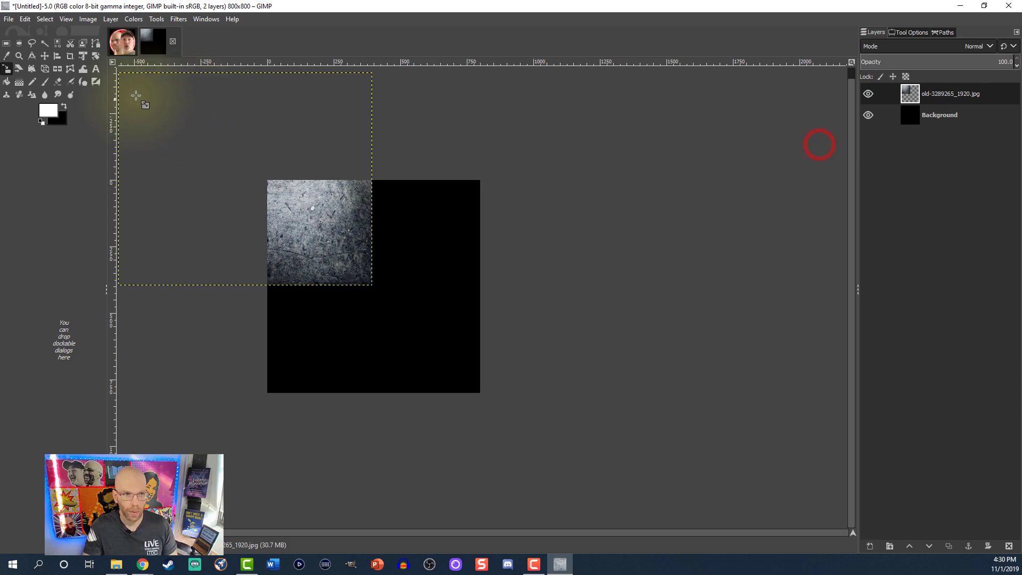
Centre the texture layer horizontally and vertically on the canvas
click(58, 56)
click(189, 176)
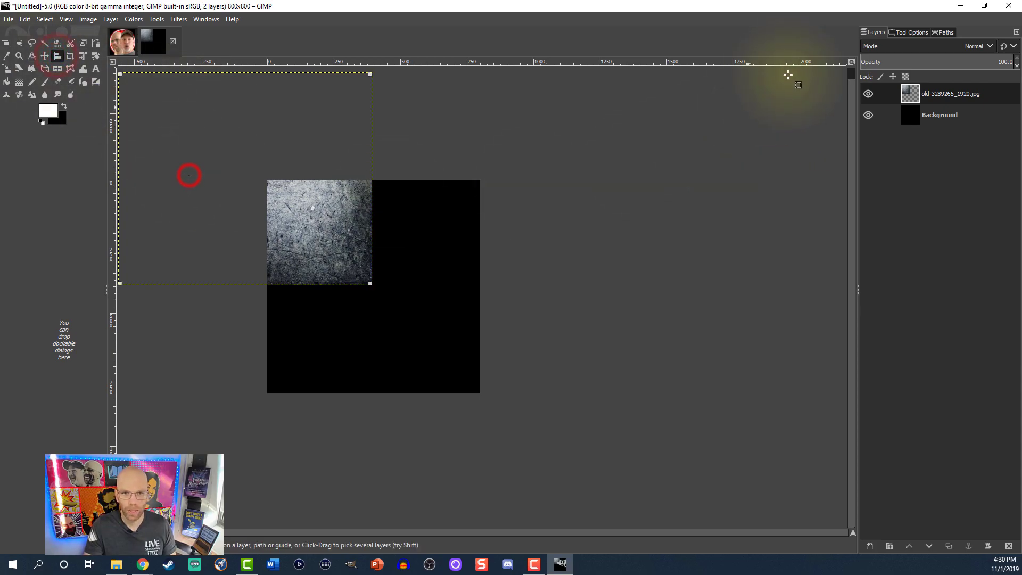
click(903, 32)
click(894, 79)
click(894, 99)
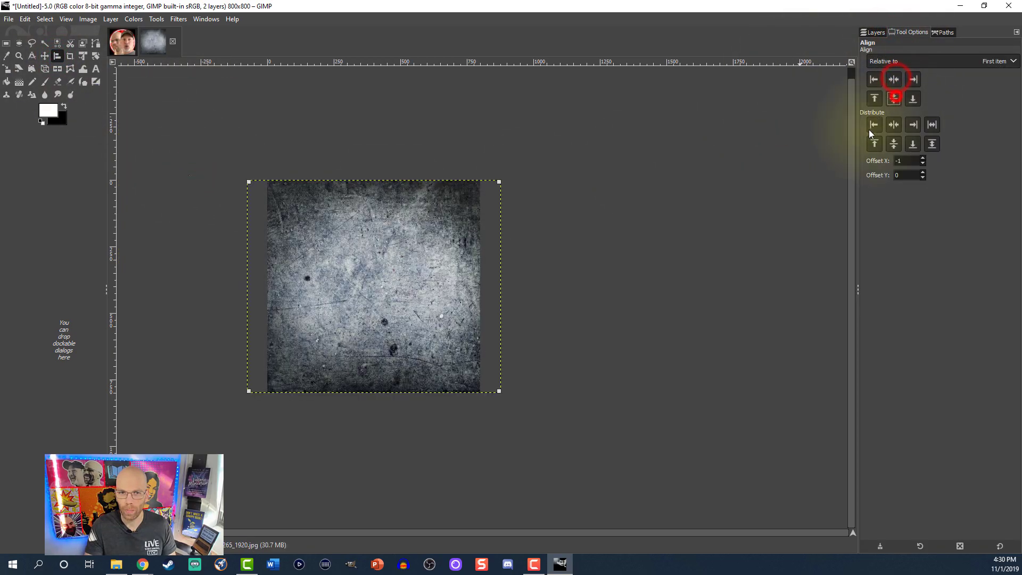
click(875, 32)
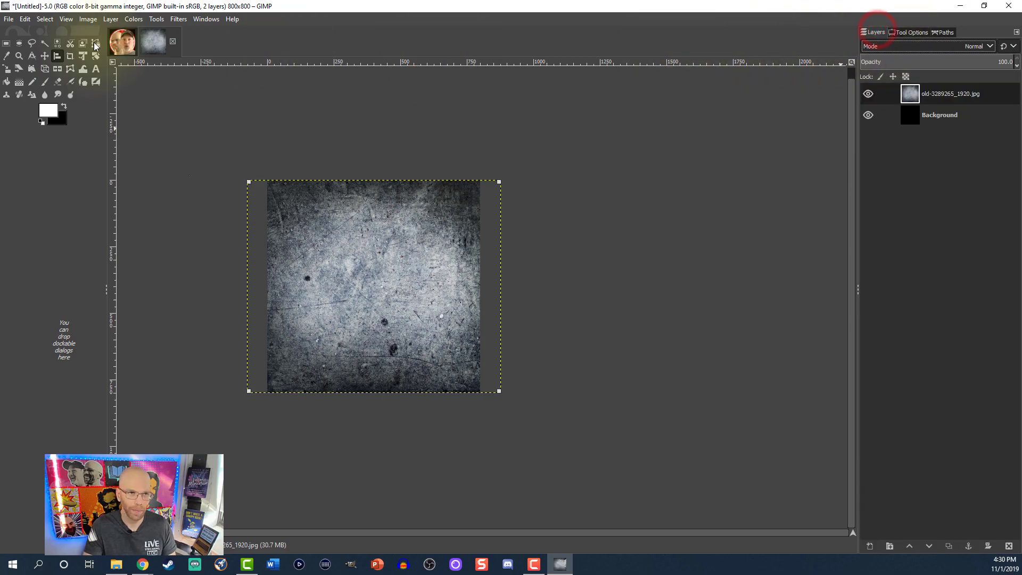
click(109, 19)
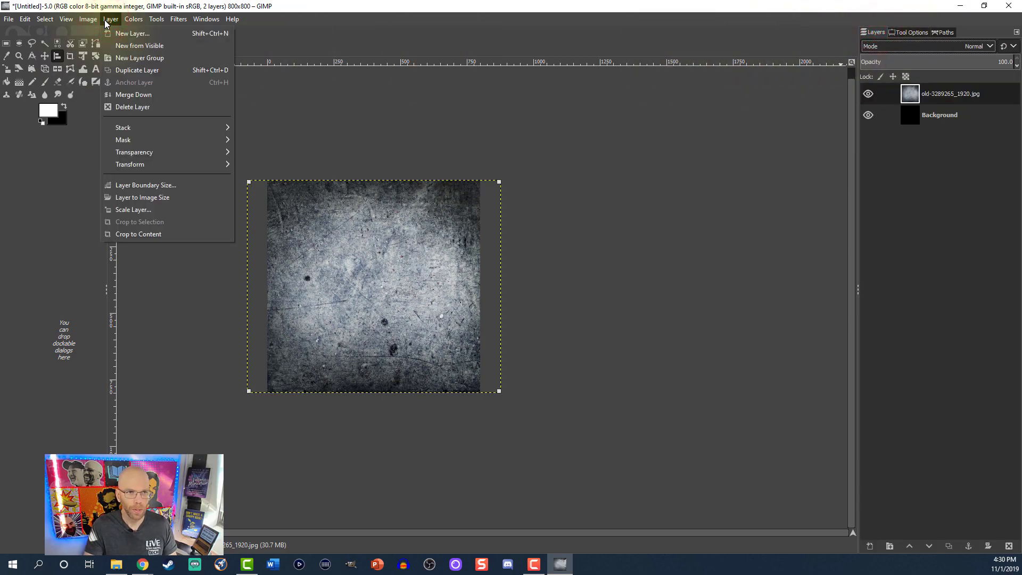
Desaturate the grunge texture to greyscale
mouse_move(129, 19)
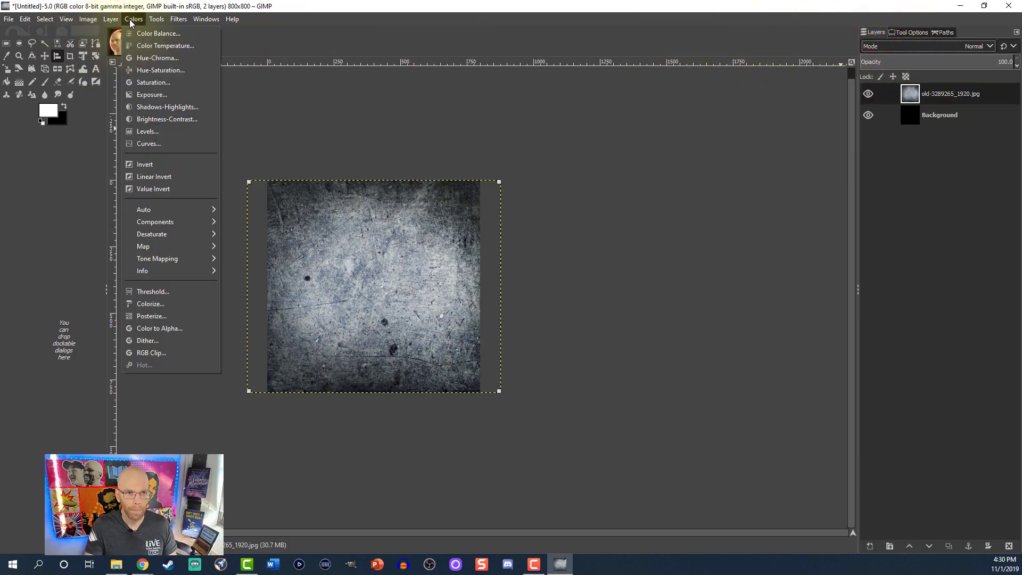
mouse_move(184, 232)
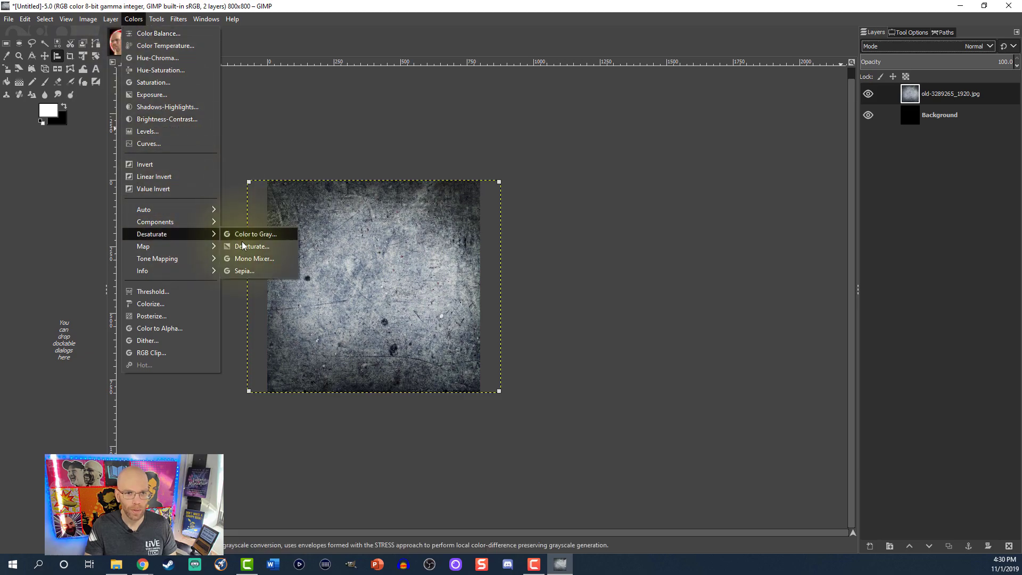
click(242, 244)
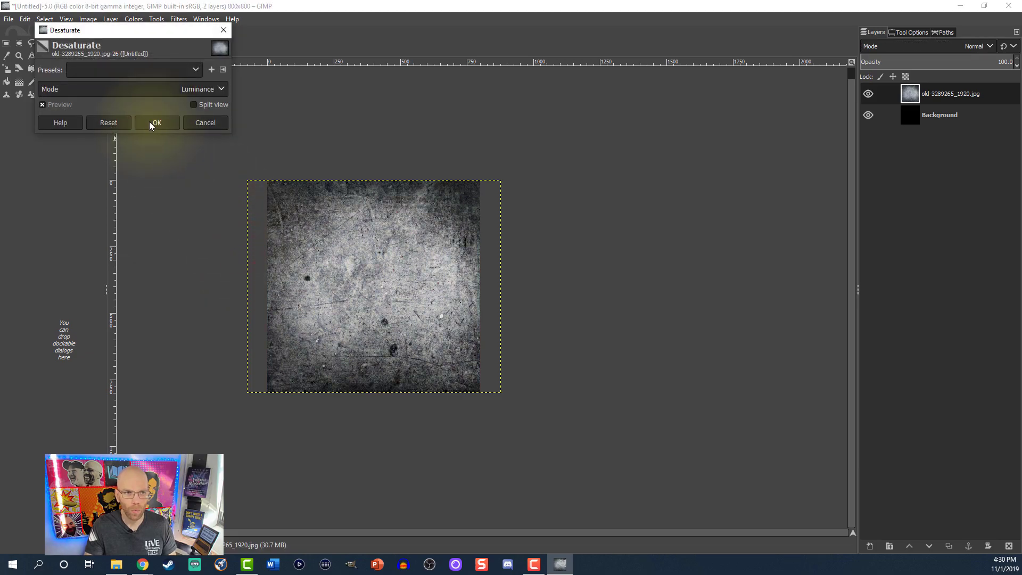
click(156, 122)
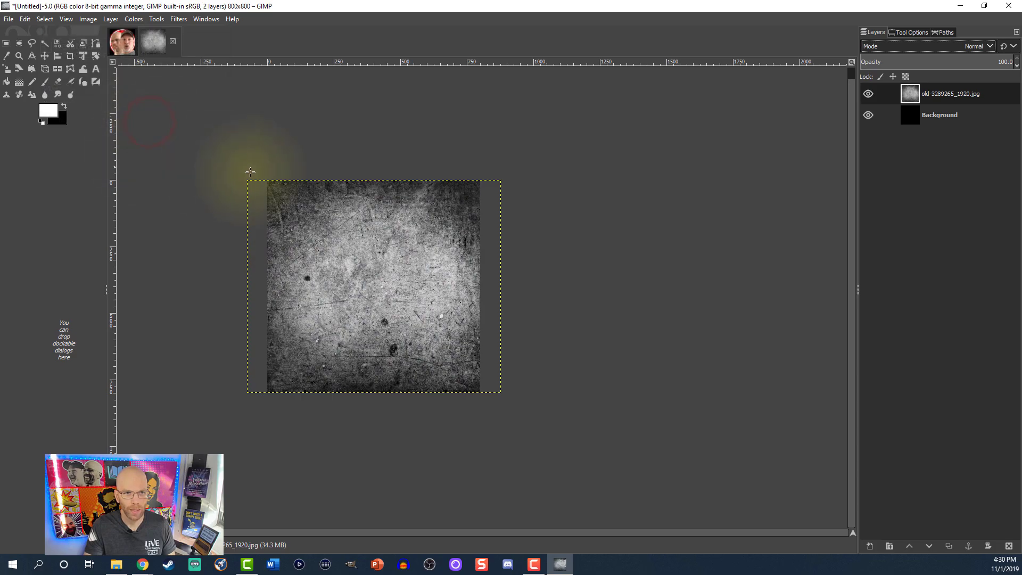
Set the texture's contrast to 127 and brightness to 90, then return to YouTube Profile Pic
click(132, 21)
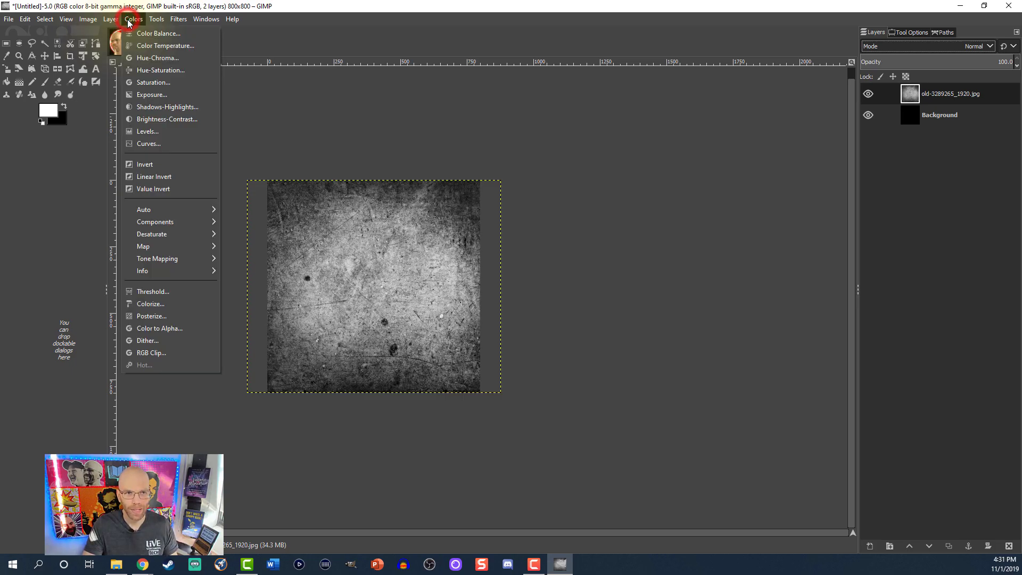
click(149, 120)
drag(149, 97, 251, 100)
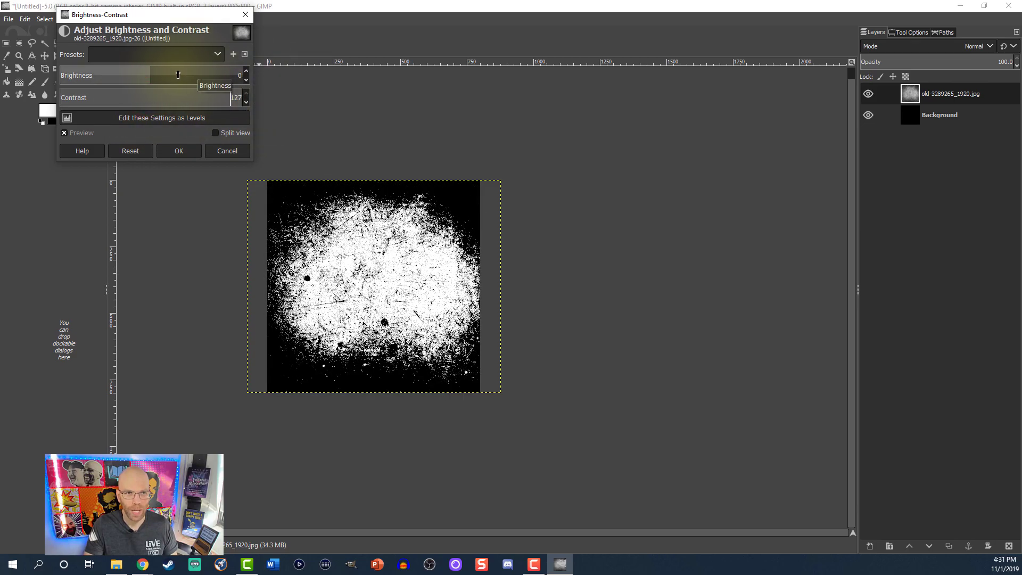
drag(152, 75, 208, 76)
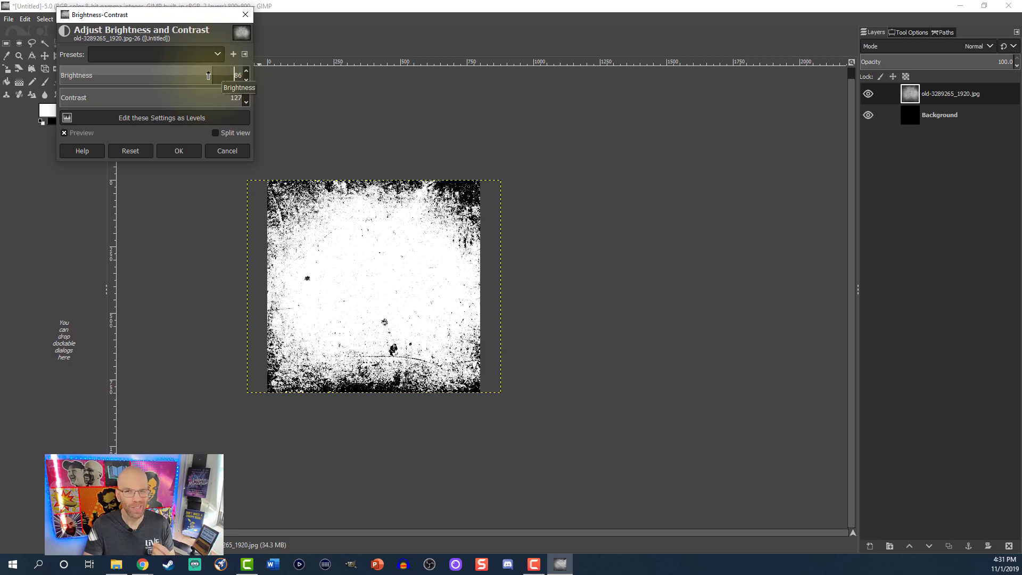
drag(208, 76, 216, 77)
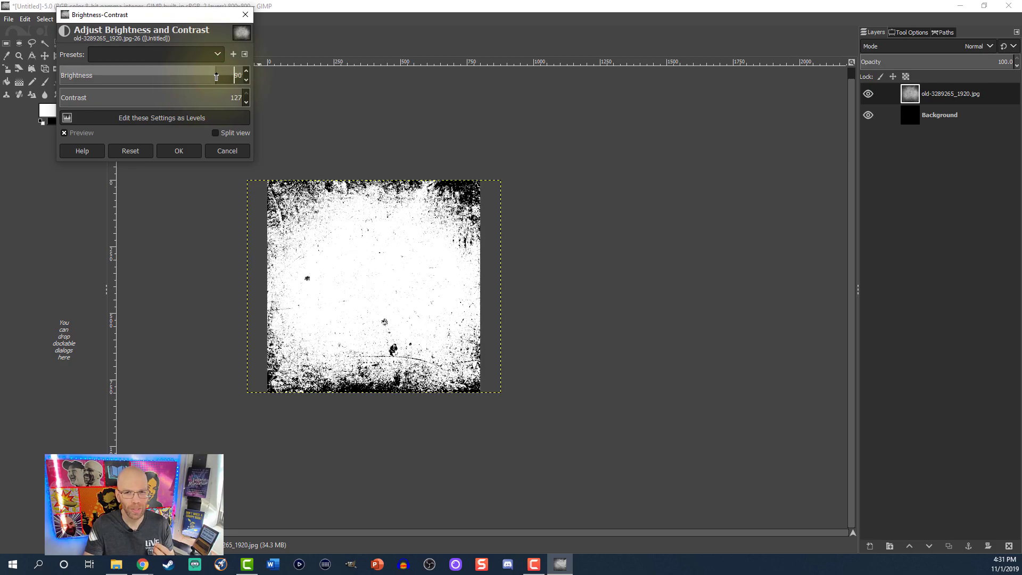
click(181, 151)
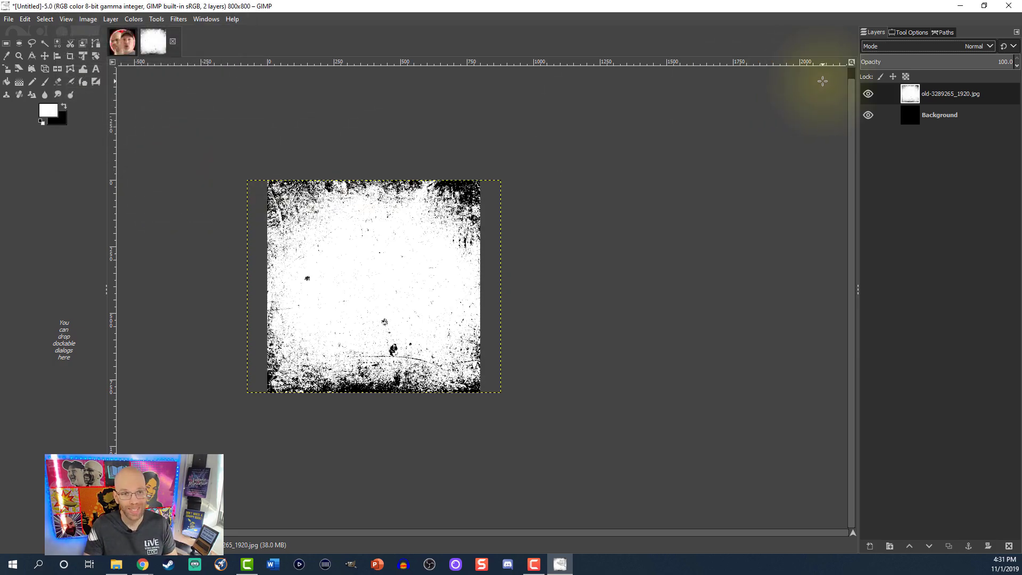
click(122, 40)
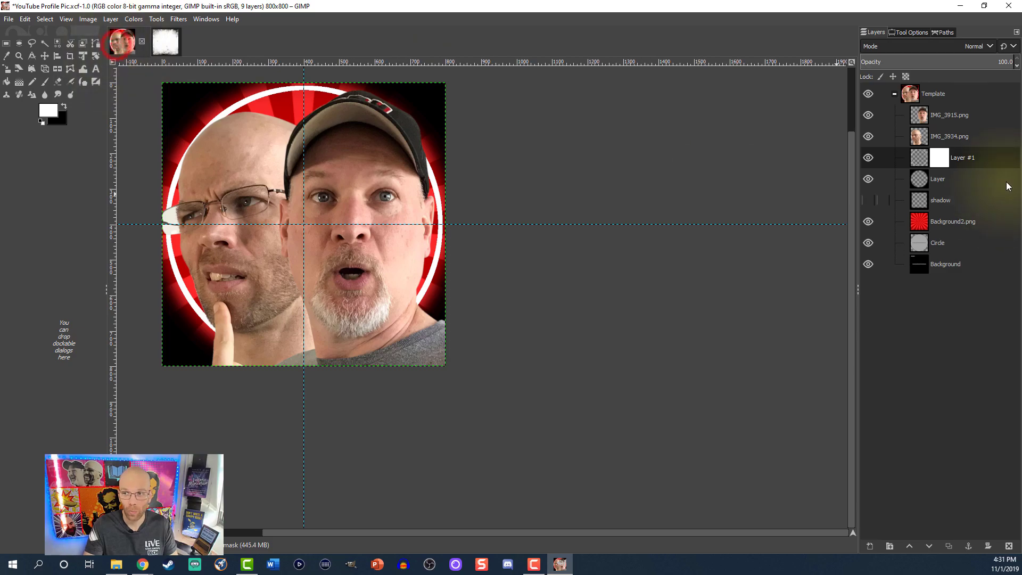
Paste and anchor the grunge texture into Layer #1's mask, toggling the mask off and on to compare
click(940, 159)
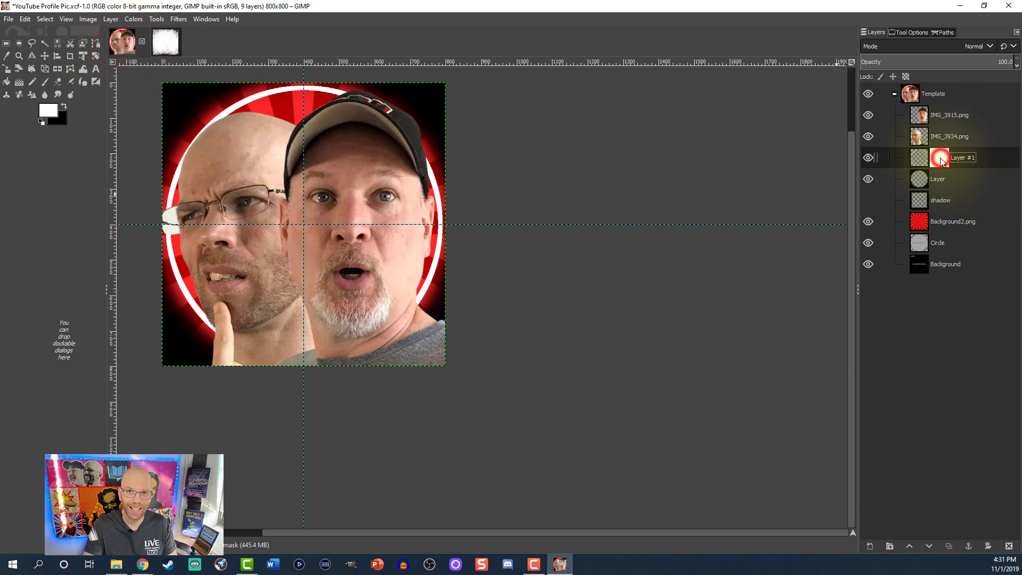
key(ctrl+v)
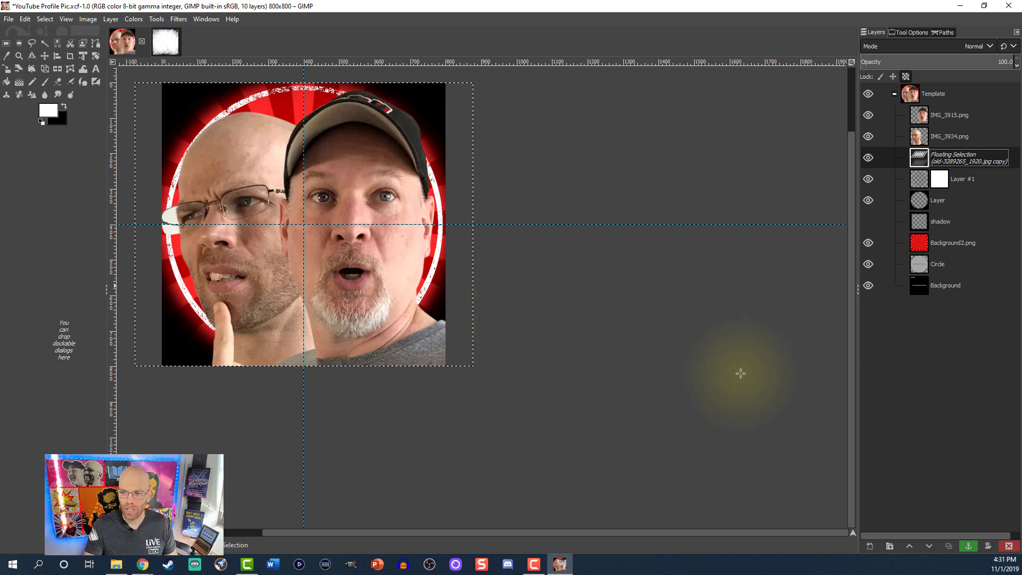
click(969, 545)
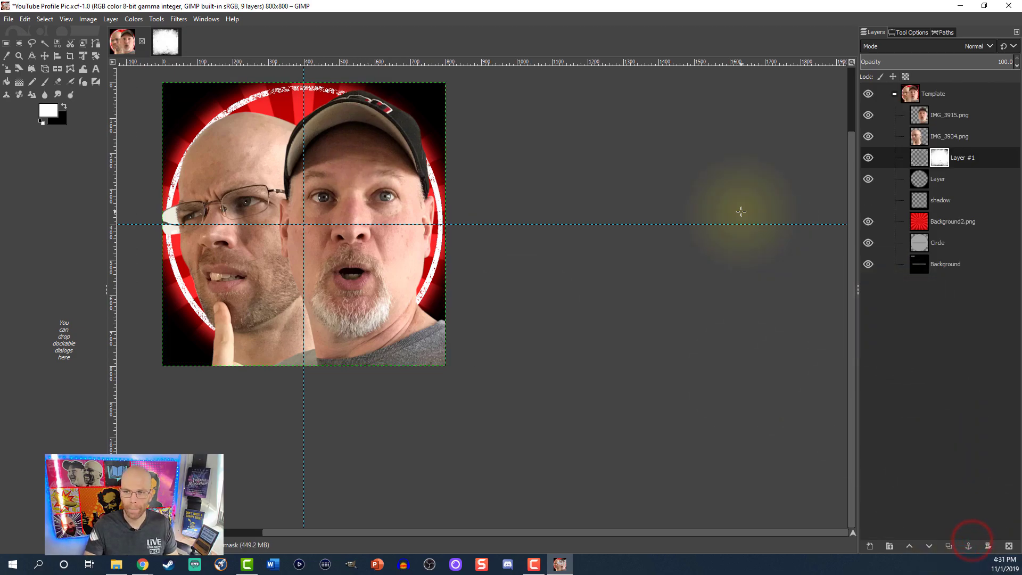
right_click(935, 161)
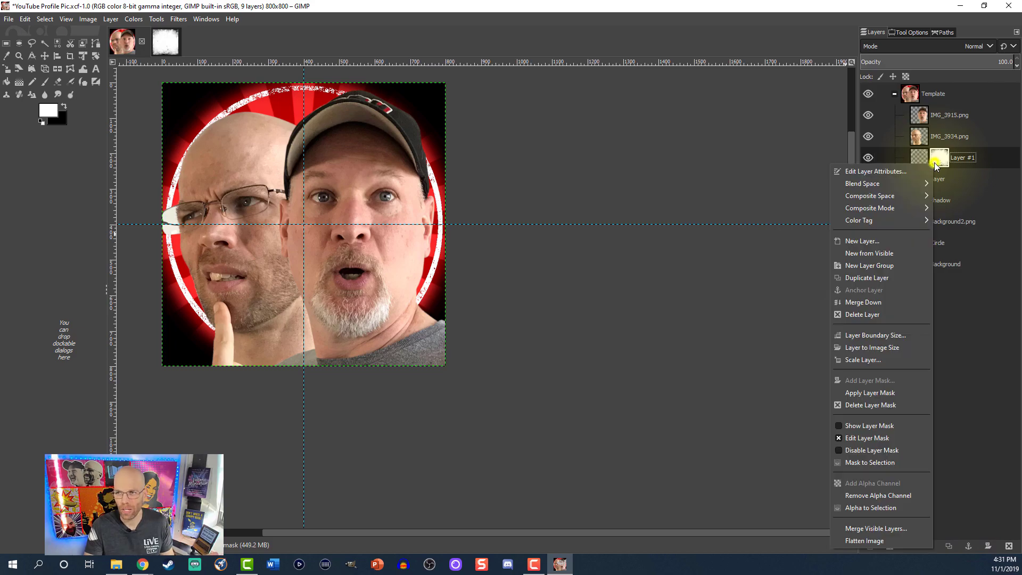
click(868, 452)
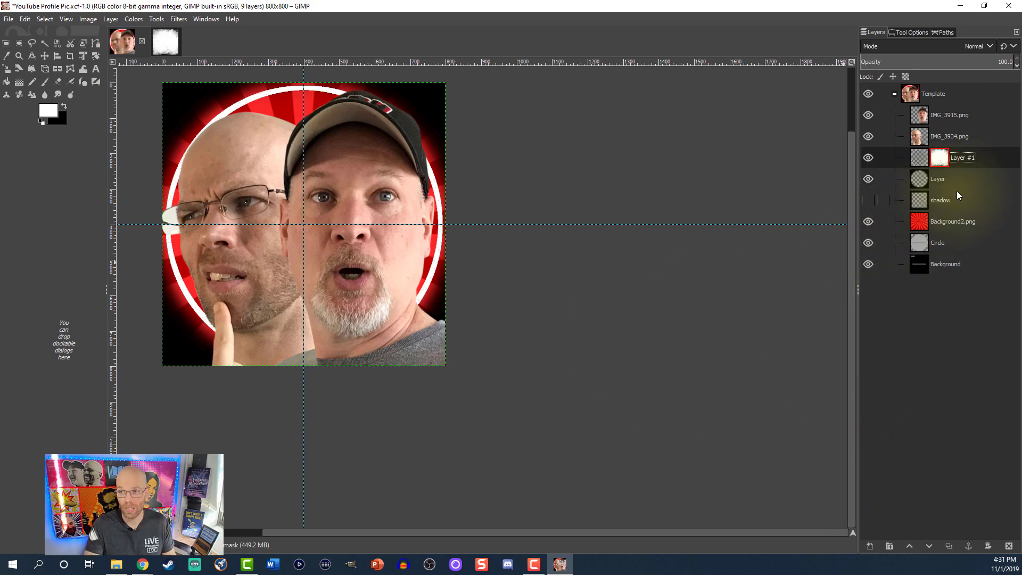
ctrl+click(940, 158)
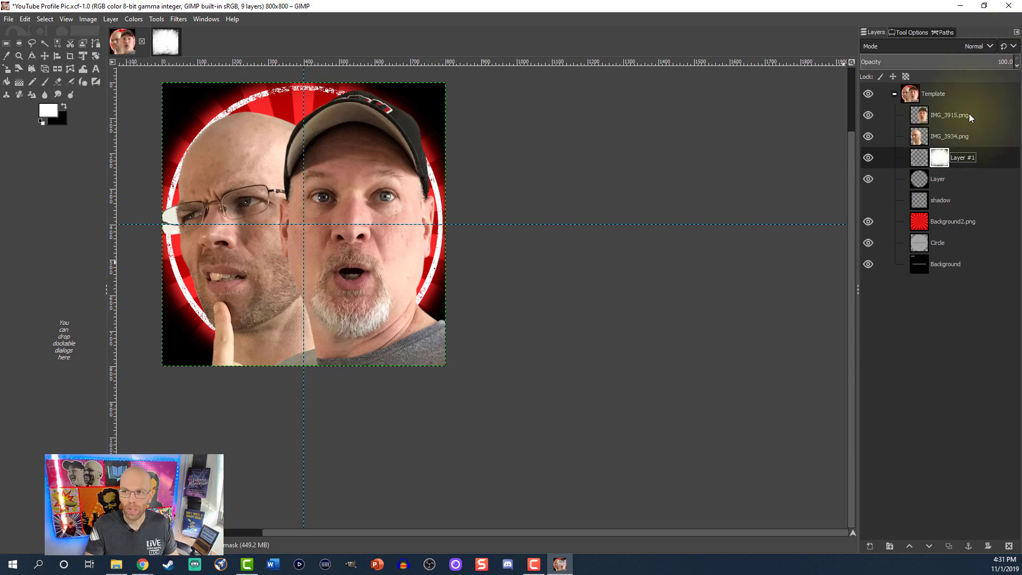
Lower Layer #1's opacity to 42
click(920, 160)
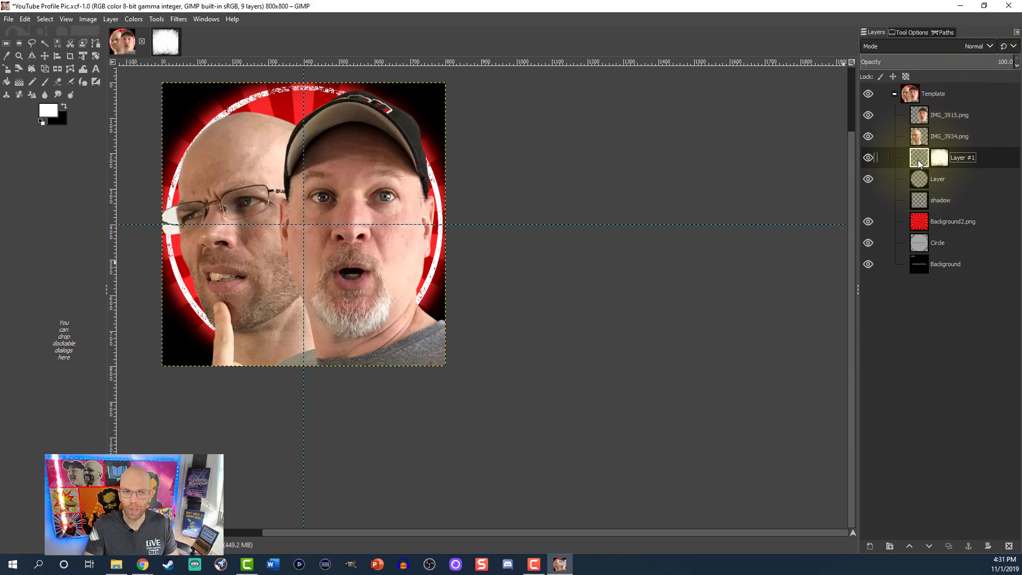
click(1018, 66)
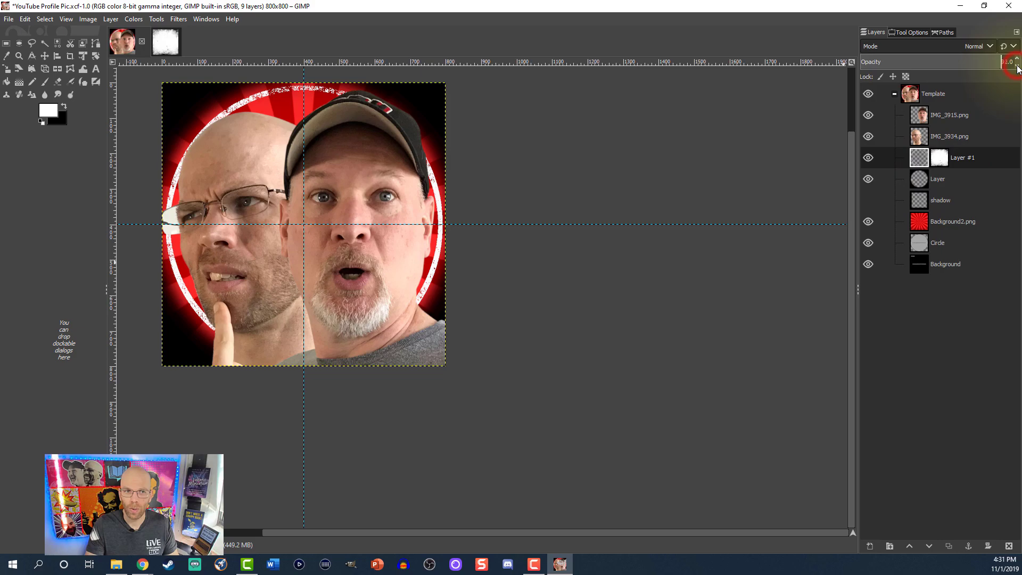
click(1018, 67)
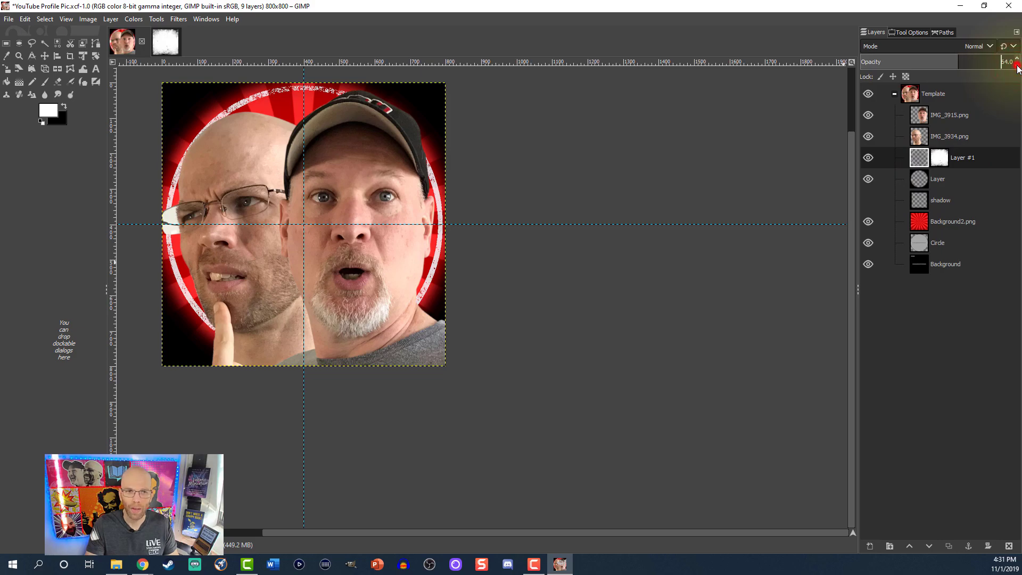
click(1017, 67)
click(1017, 66)
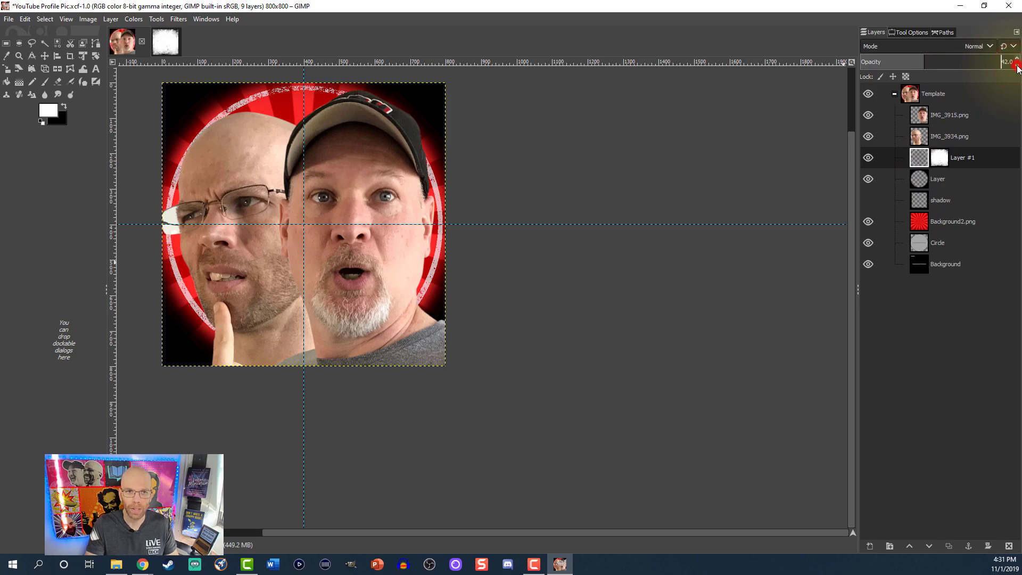
scroll(638, 277, down, 1)
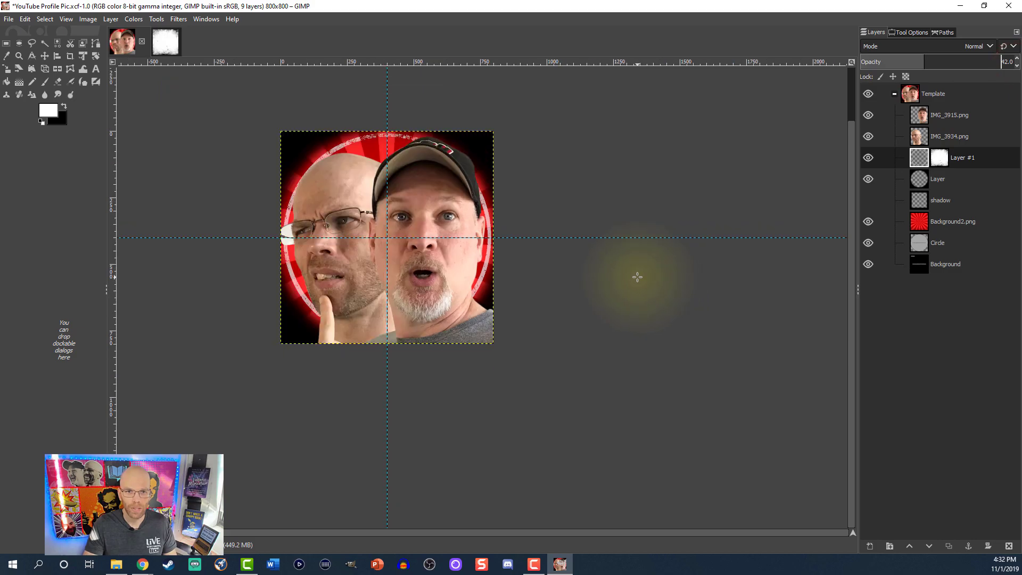
scroll(638, 277, down, 1)
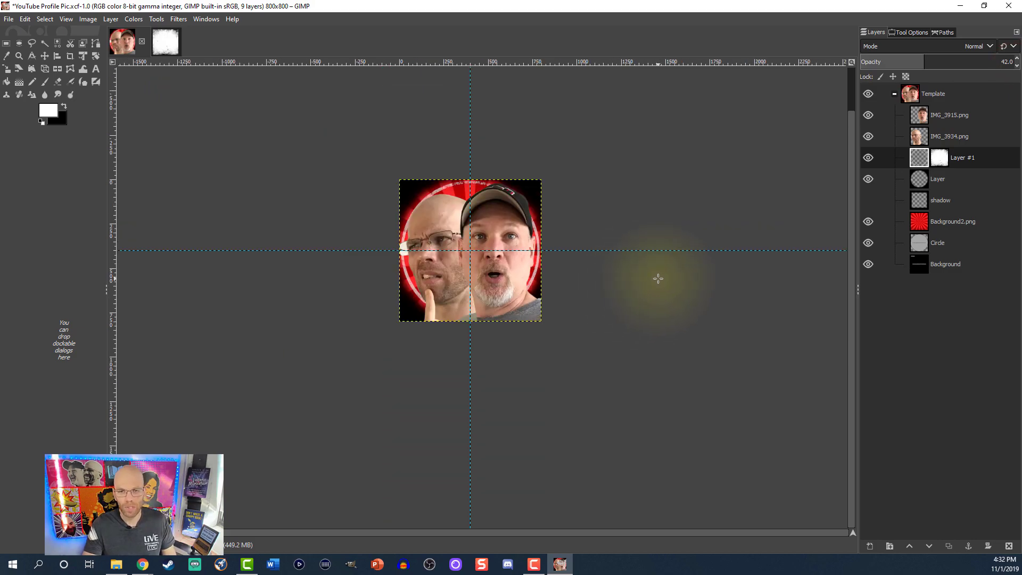
Raise the saturation of the IMG_3915.png face layer to 20 with Hue-Saturation
click(916, 113)
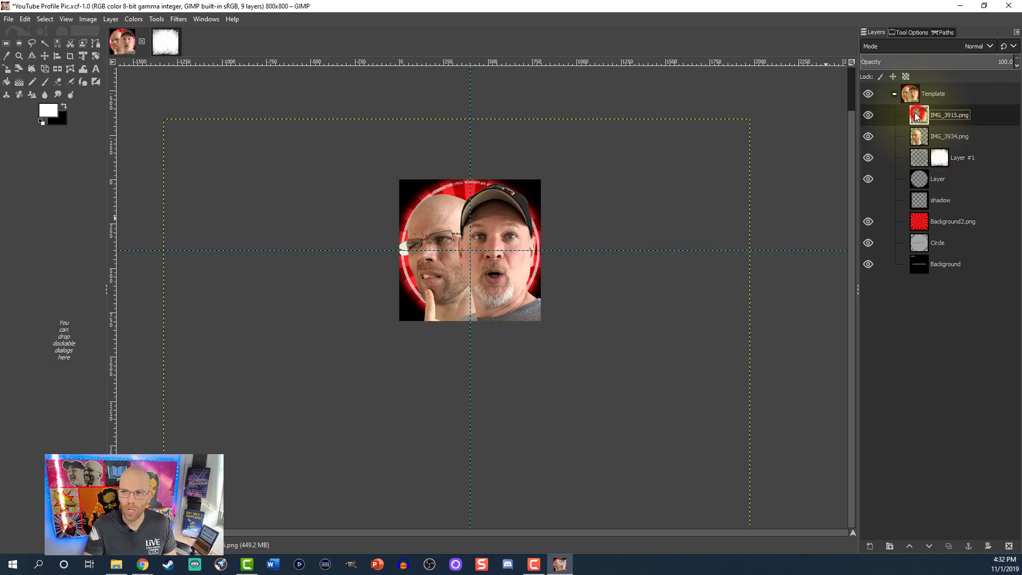
click(111, 20)
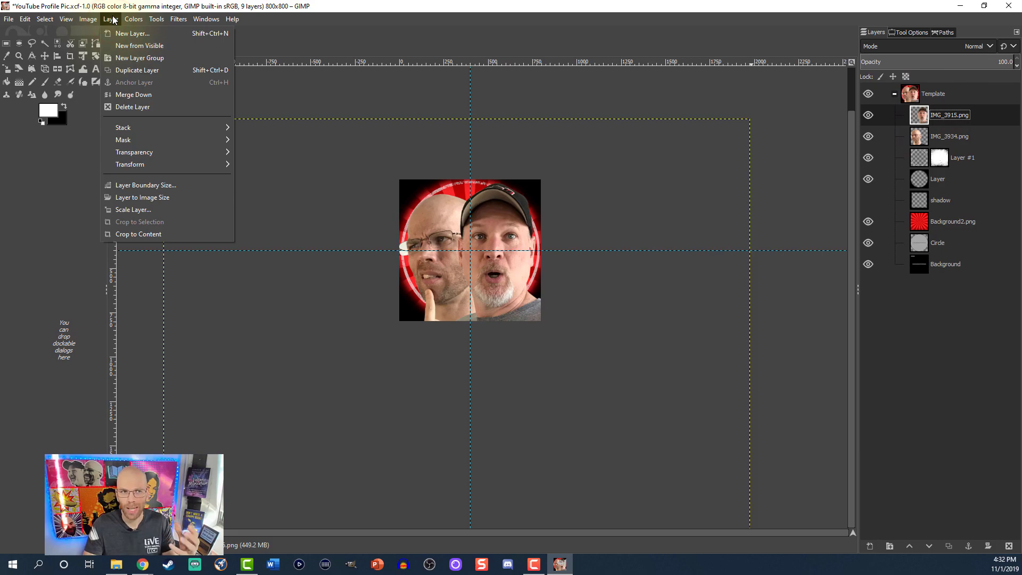
mouse_move(130, 21)
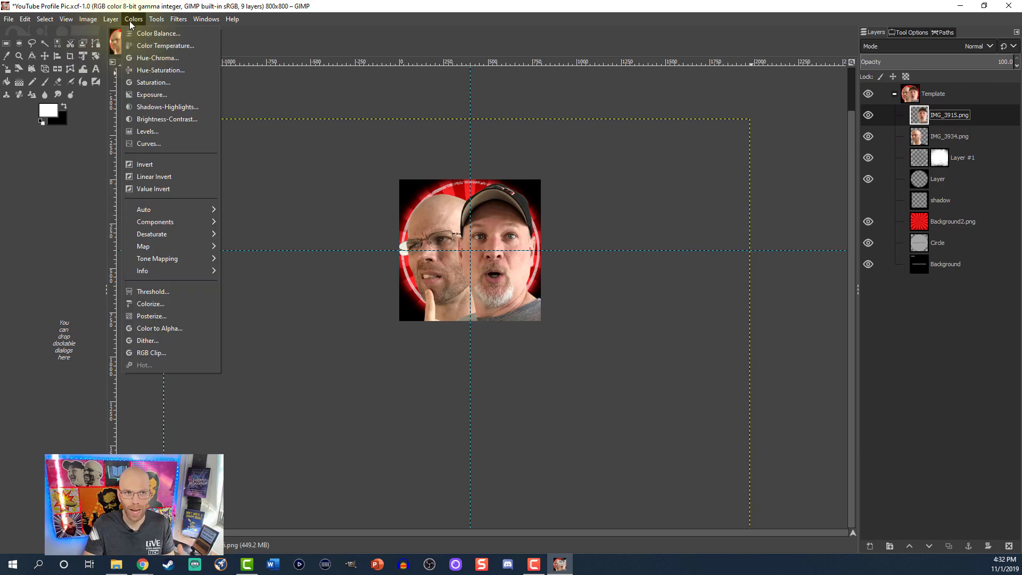
click(148, 71)
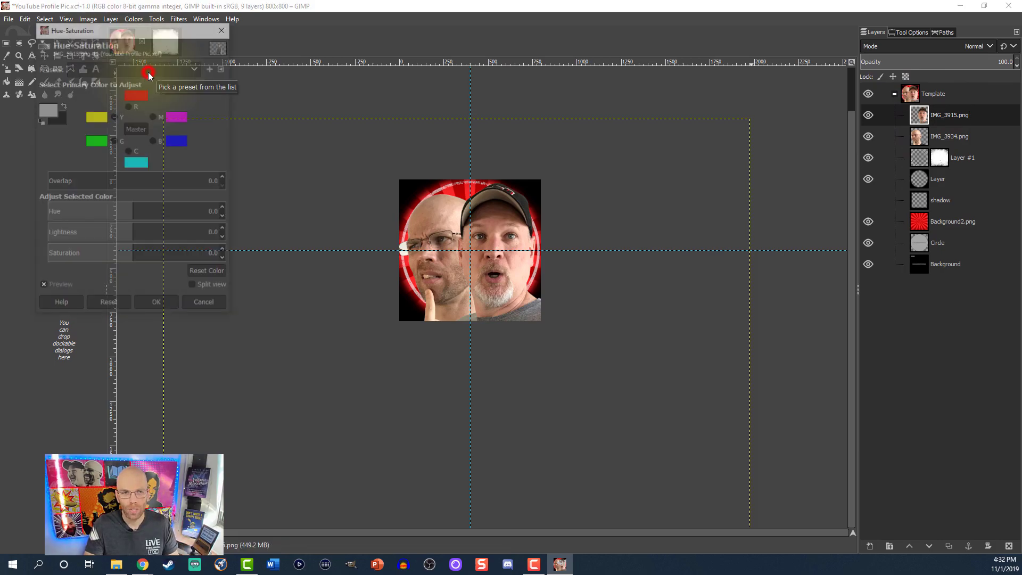
click(215, 256)
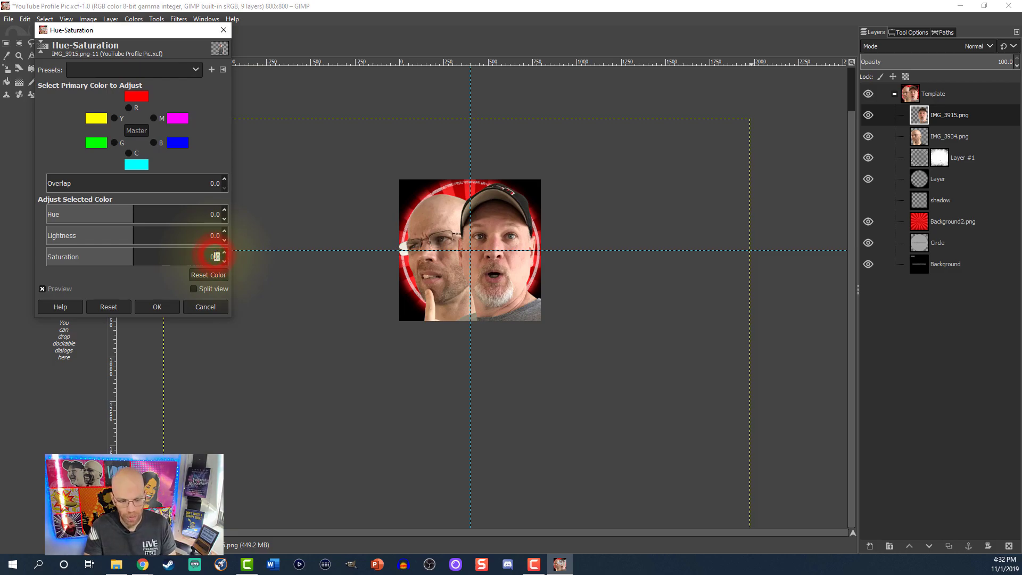
double_click(215, 256)
text(20)
key(Return)
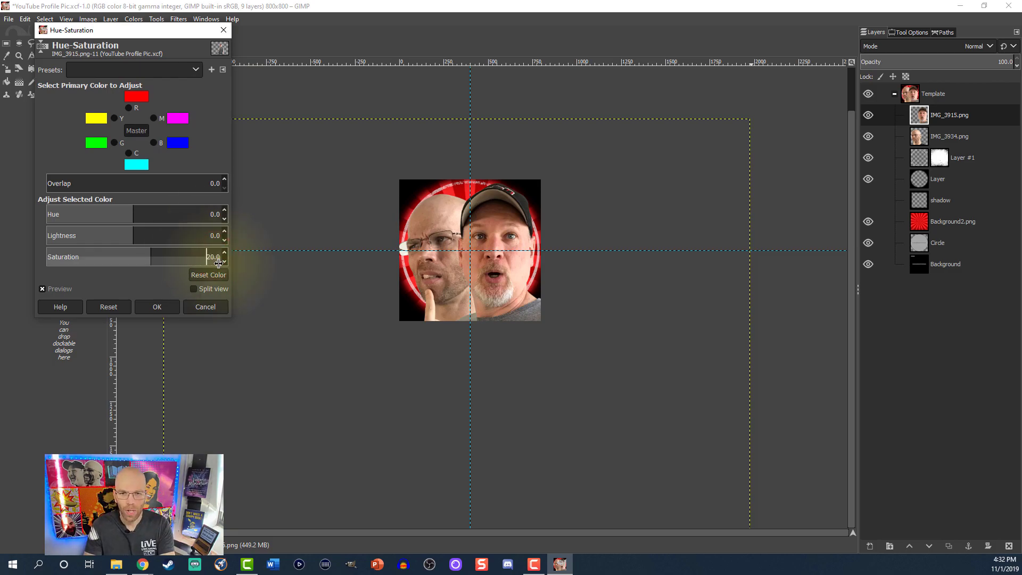
click(167, 306)
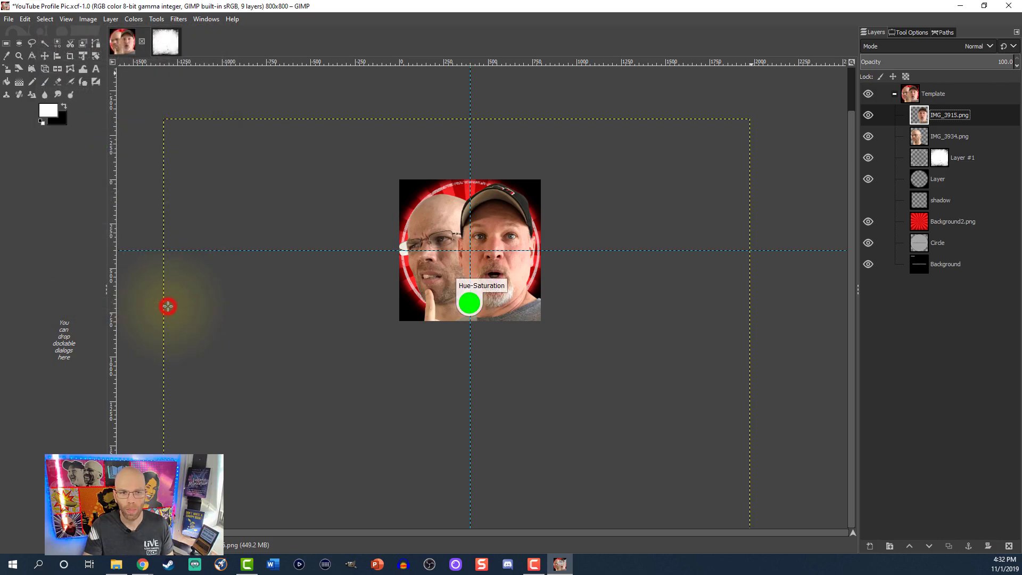
Slightly boost IMG_3915.png's contrast, then select the bald man's layer IMG_3934.png
click(132, 20)
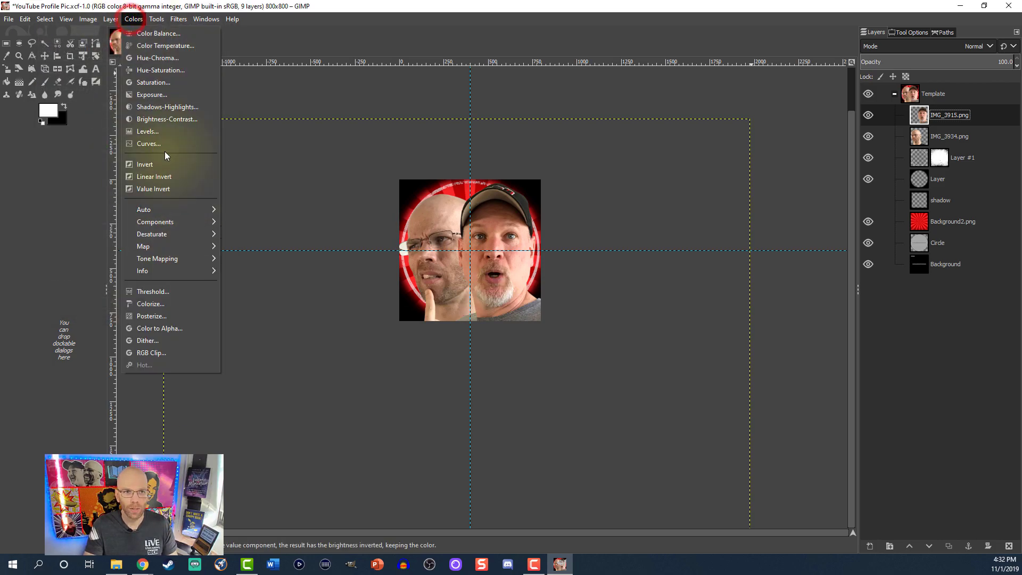
click(157, 119)
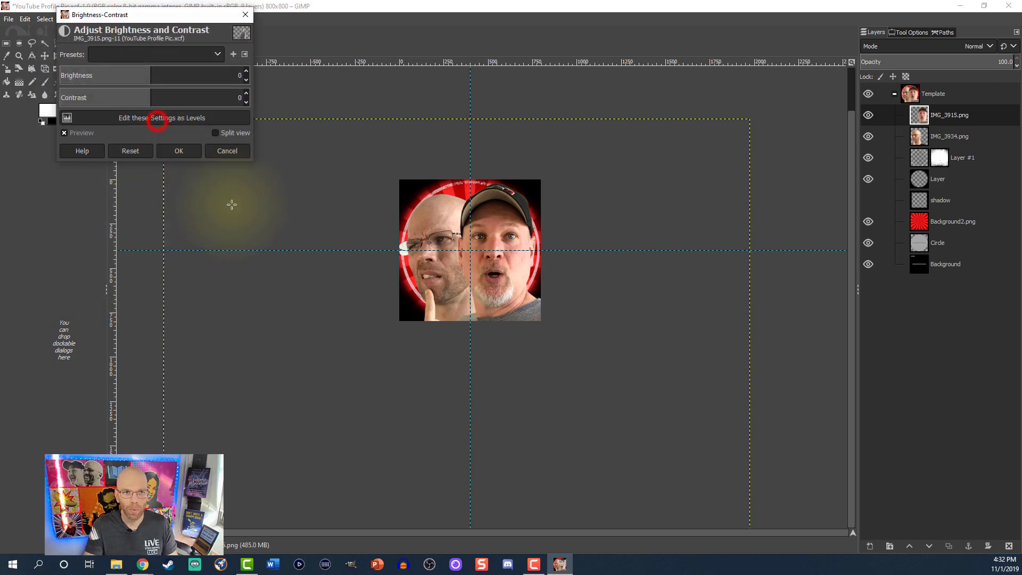
click(238, 97)
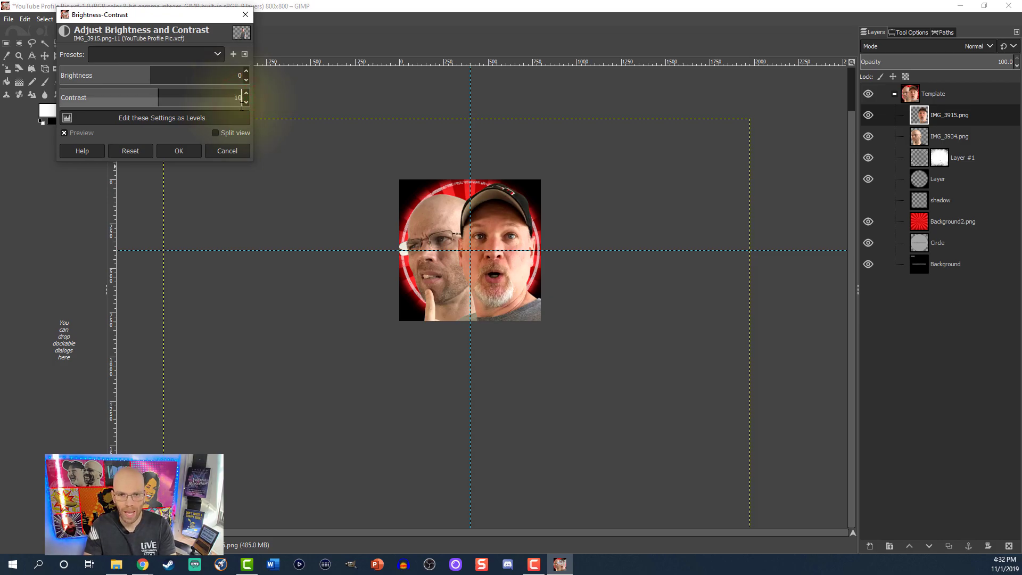
click(186, 151)
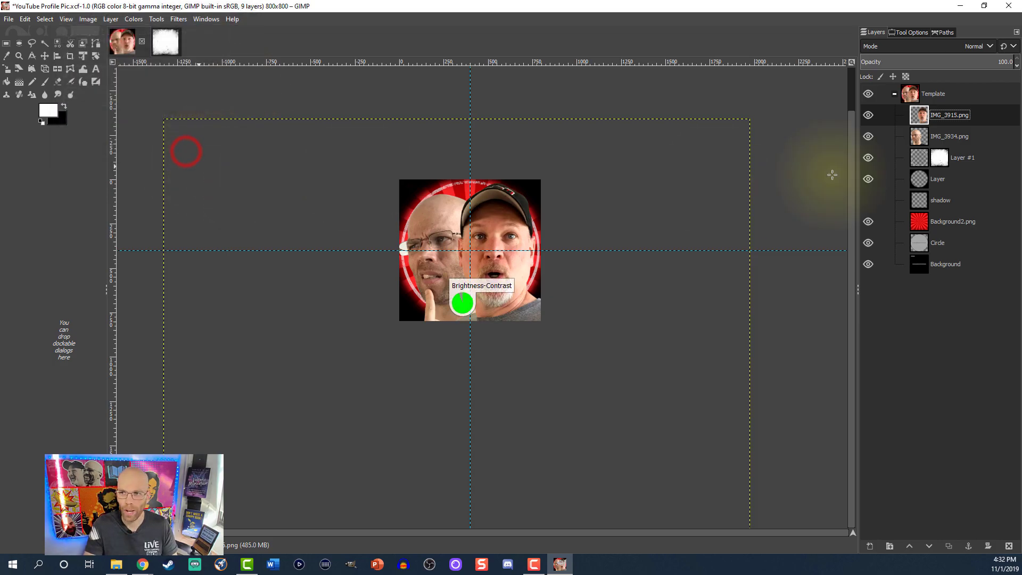
click(920, 136)
click(134, 18)
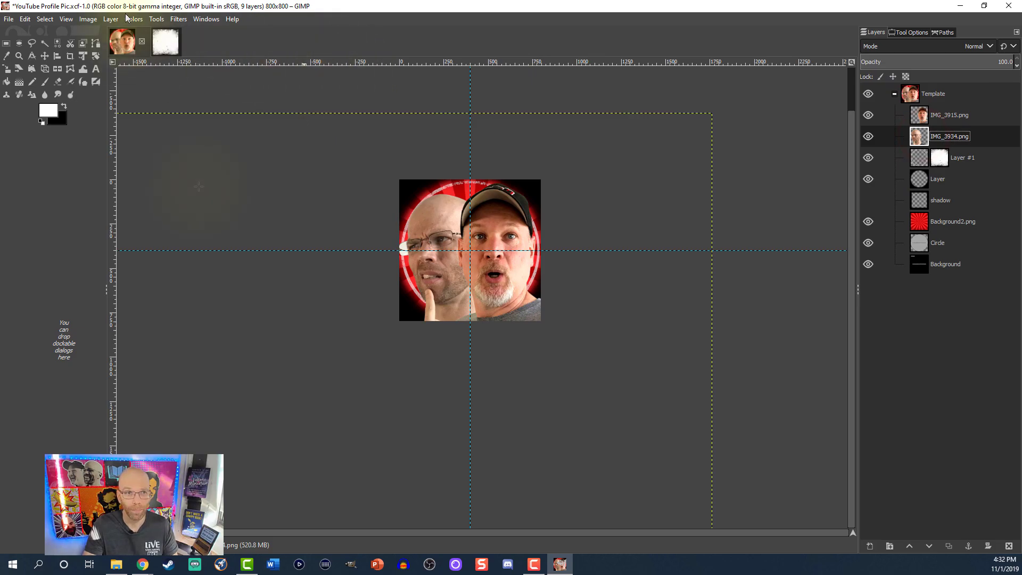
click(198, 183)
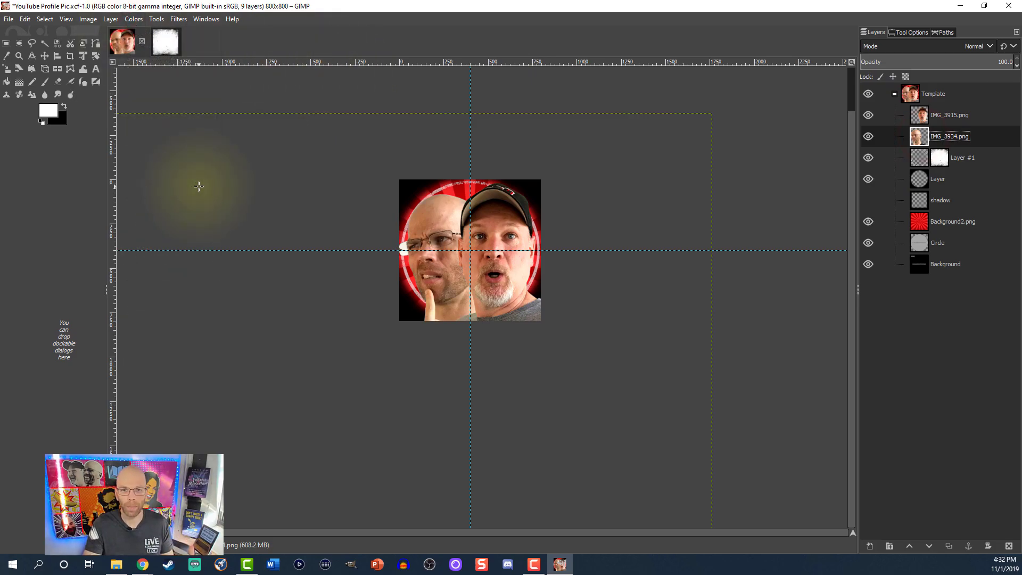
Select both people's cutout outlines and add a new transparent 800x800 Layer #2 above Layer #1
right_click(919, 118)
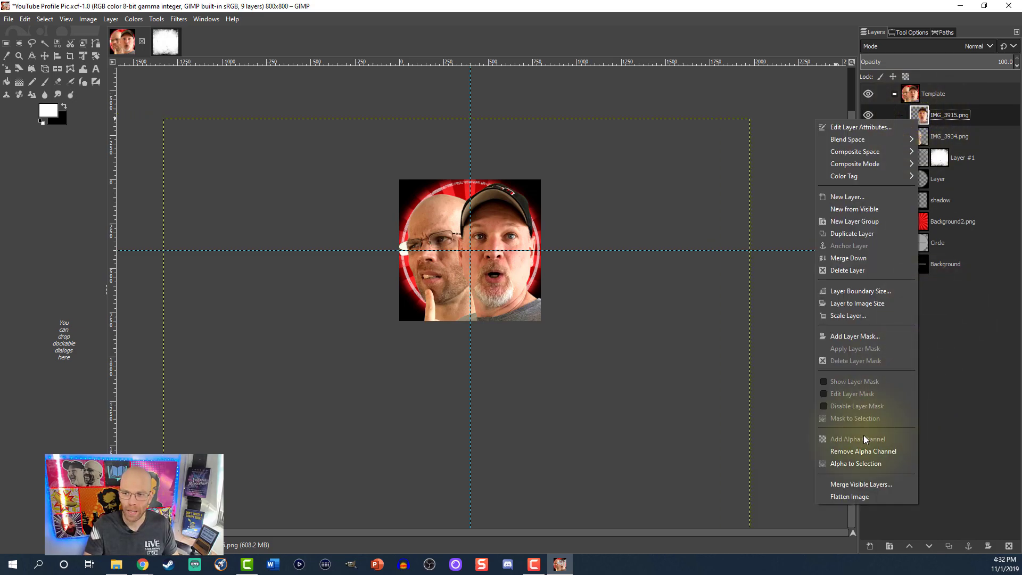
click(857, 463)
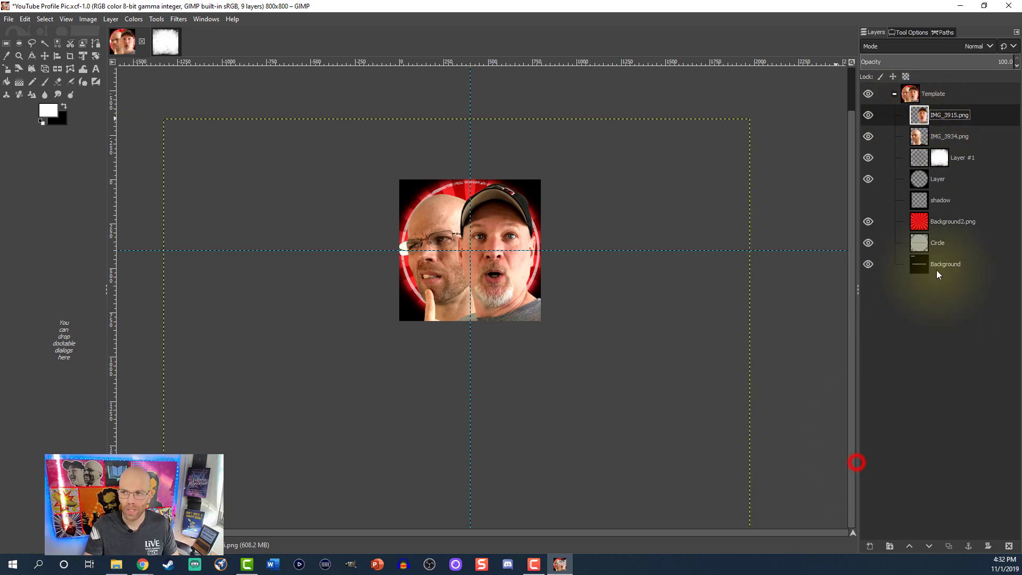
click(922, 163)
click(871, 546)
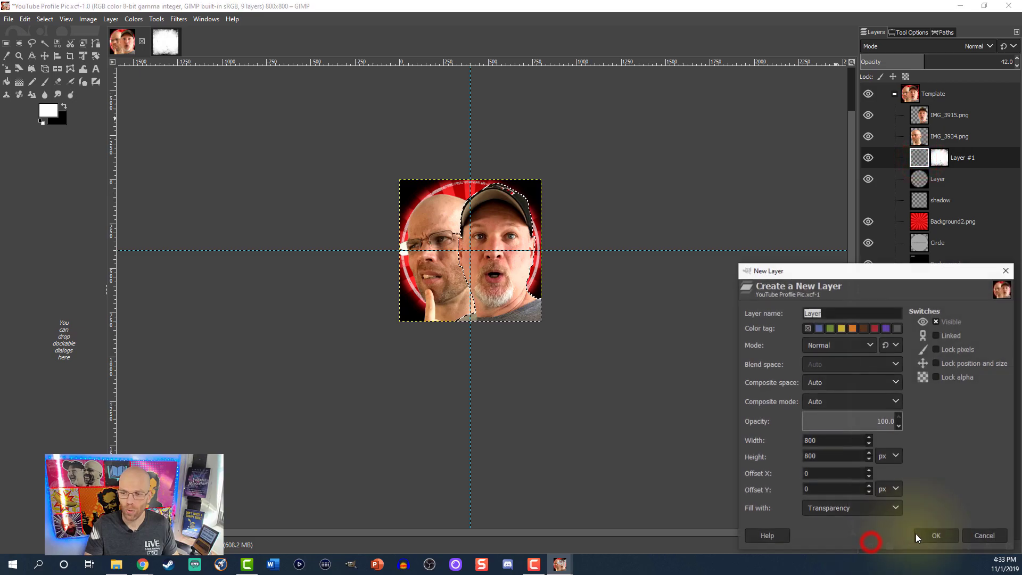
click(924, 534)
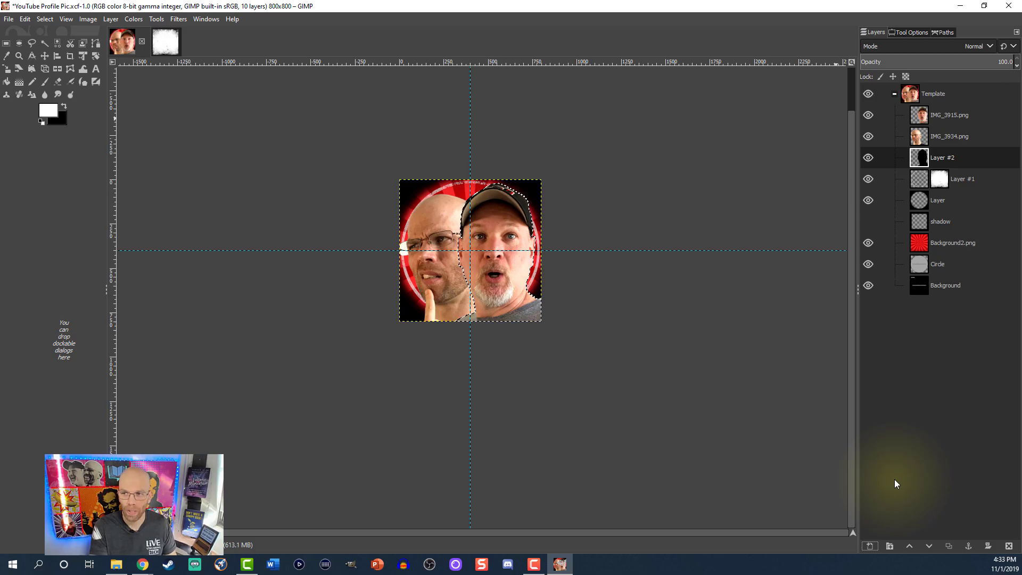
right_click(917, 134)
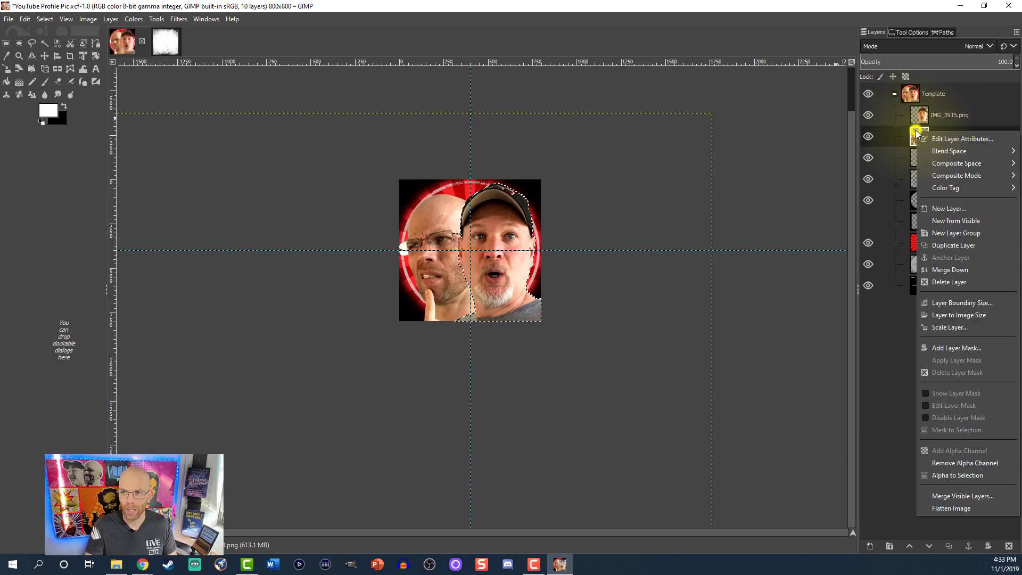
click(959, 475)
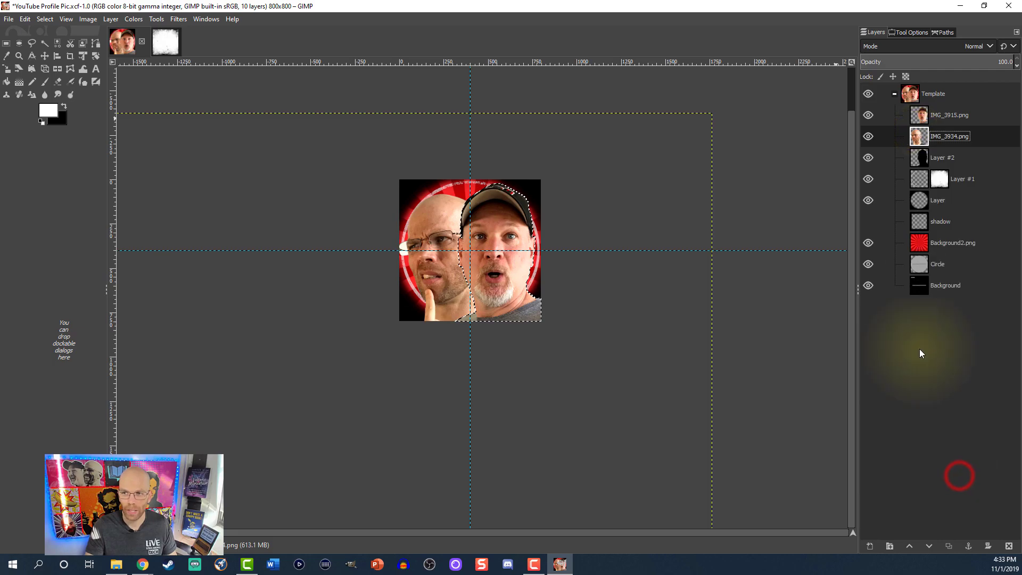
click(921, 160)
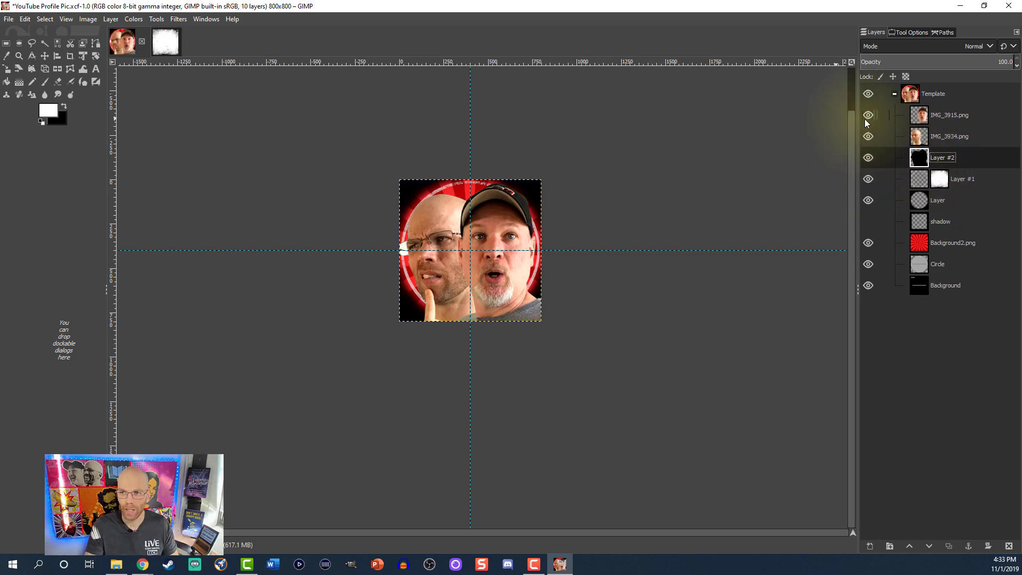
With both photos hidden, apply a Gaussian Blur of 15 to the silhouette on Layer #2
click(865, 120)
click(868, 138)
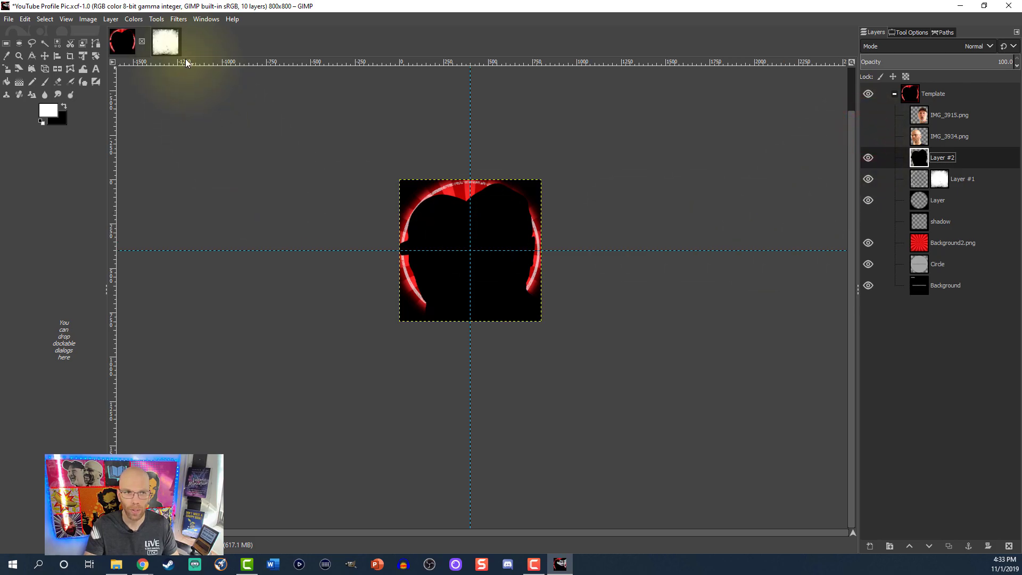
click(184, 20)
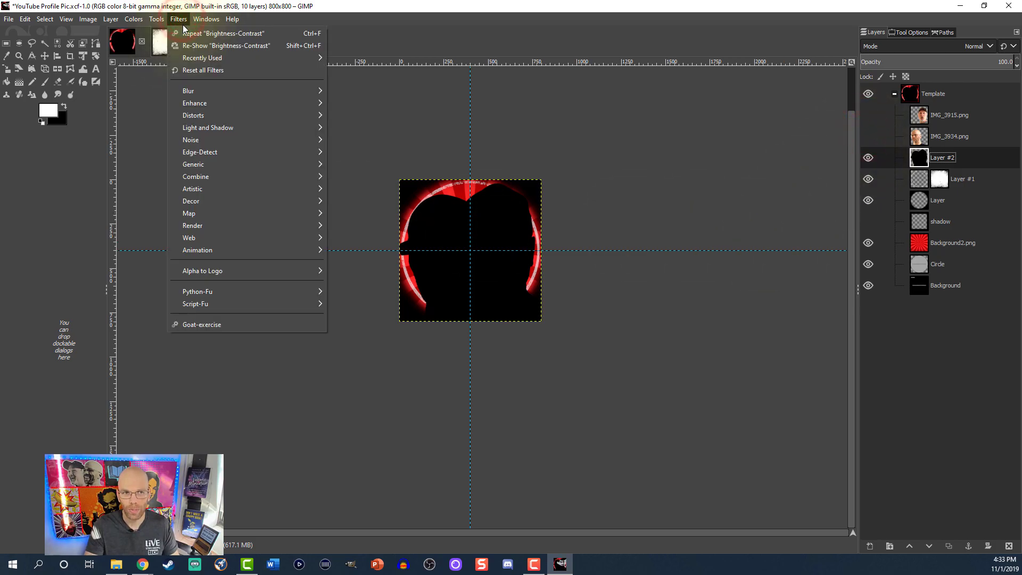
mouse_move(203, 91)
click(339, 92)
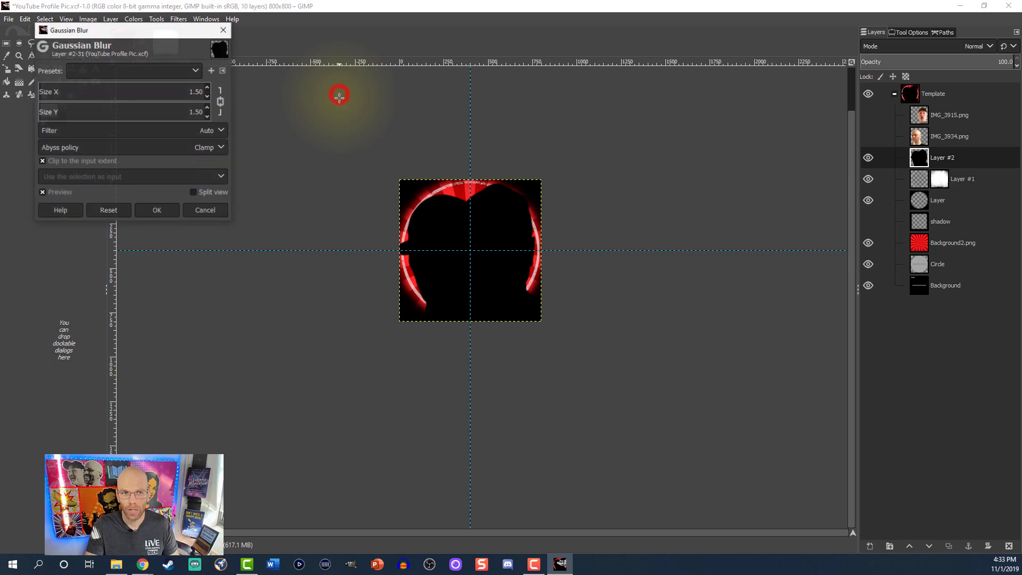
text(15)
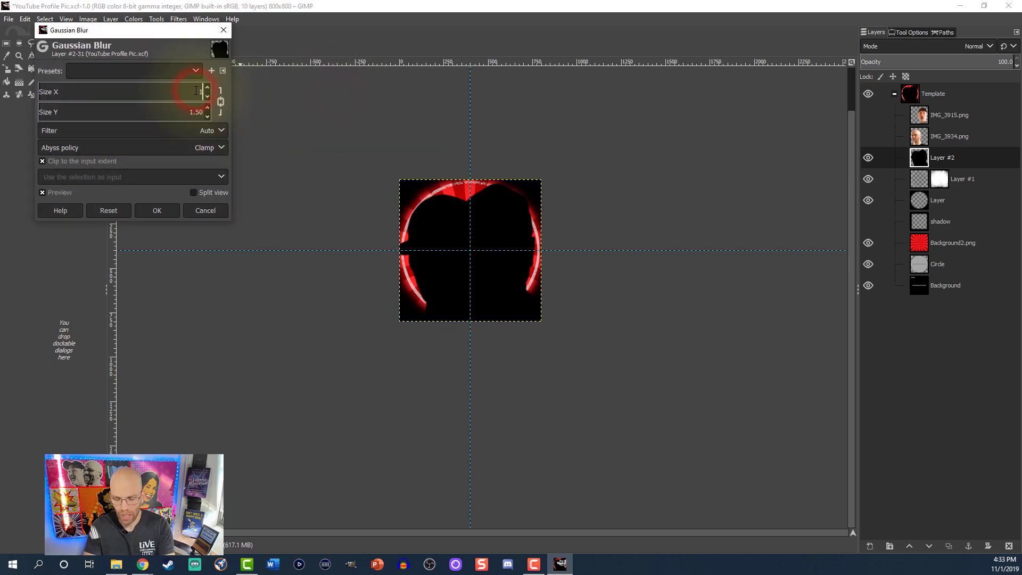
click(193, 112)
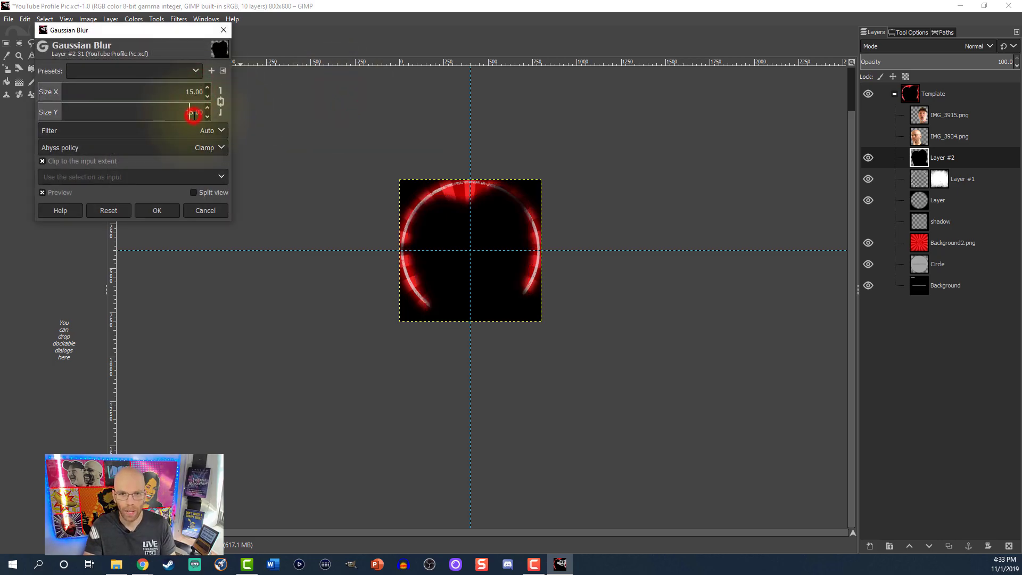
click(170, 210)
click(869, 137)
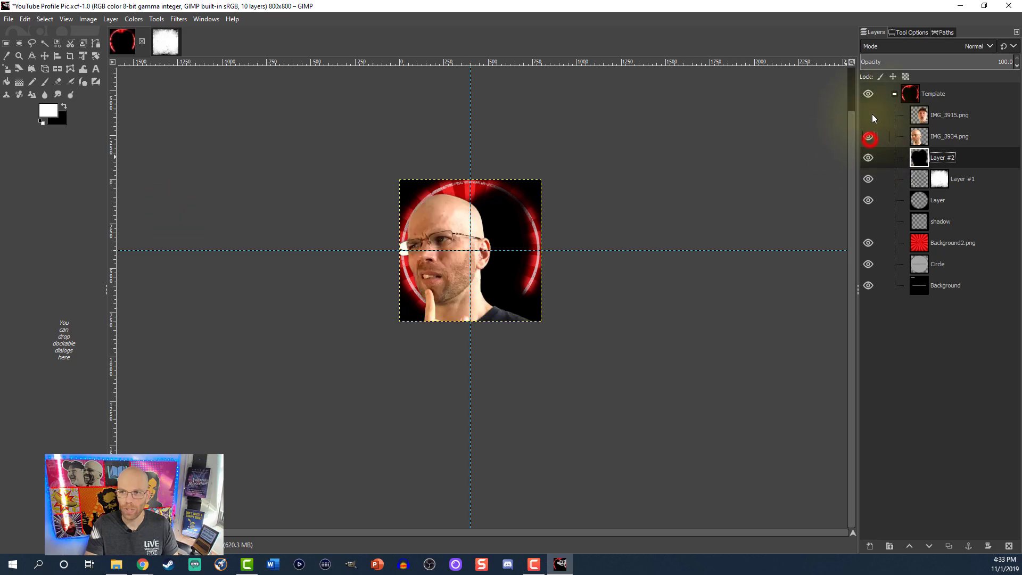
click(869, 114)
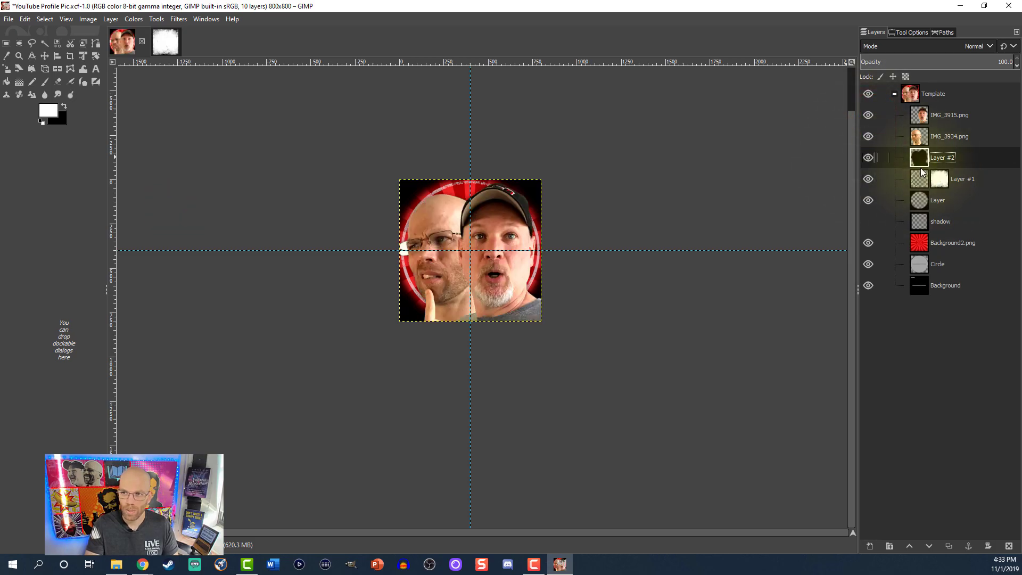
Duplicate the blurred shadow layer and merge the copy down into Layer #2
click(951, 544)
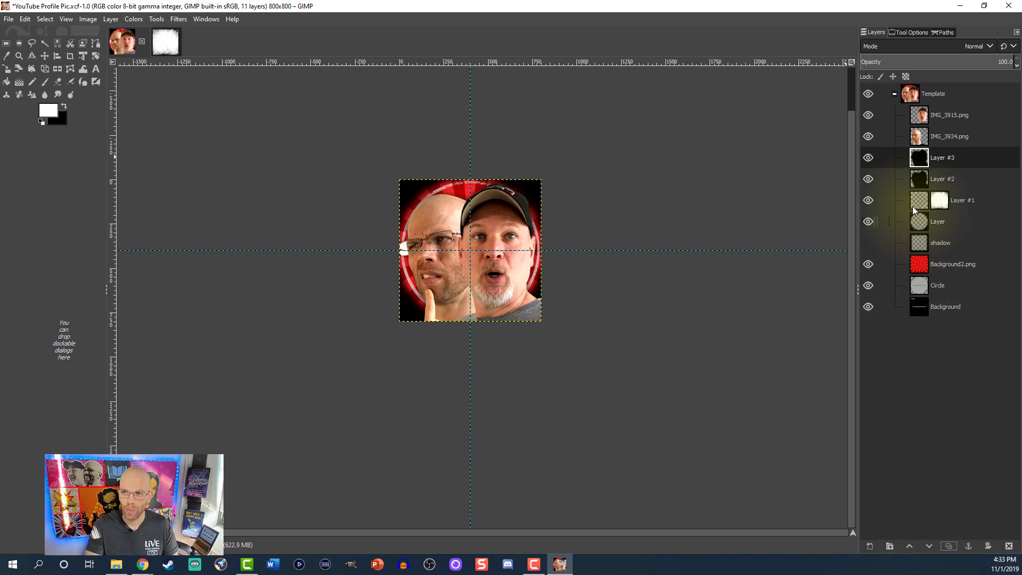
right_click(917, 168)
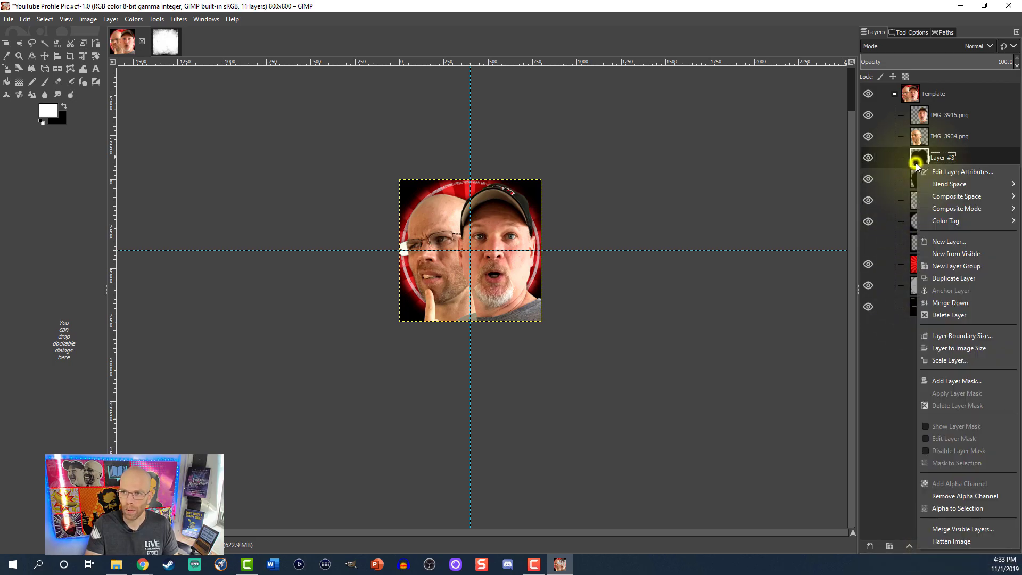
click(940, 302)
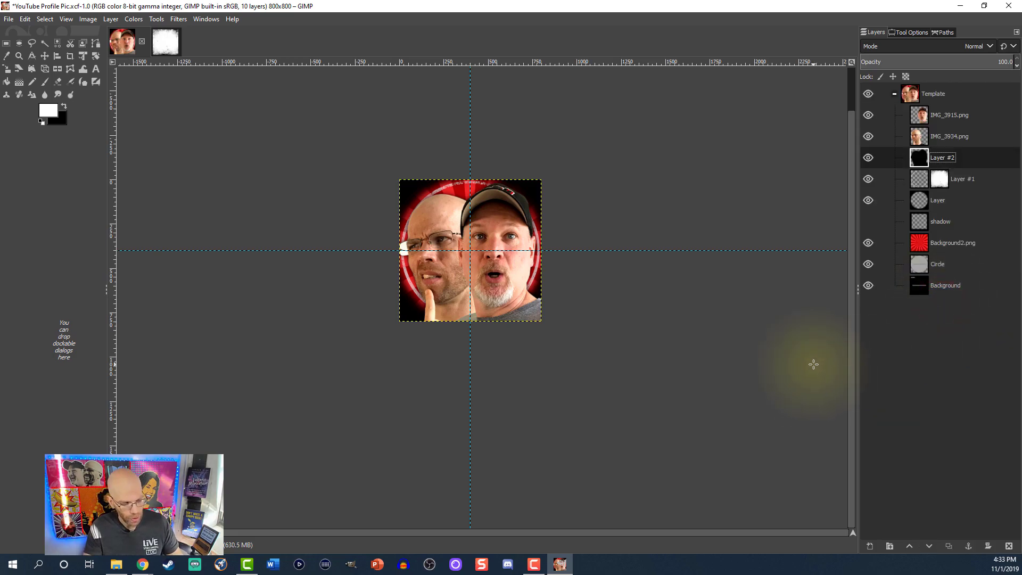
Save the project as YouTube Profile Pic LST.xcf
click(8, 19)
click(29, 131)
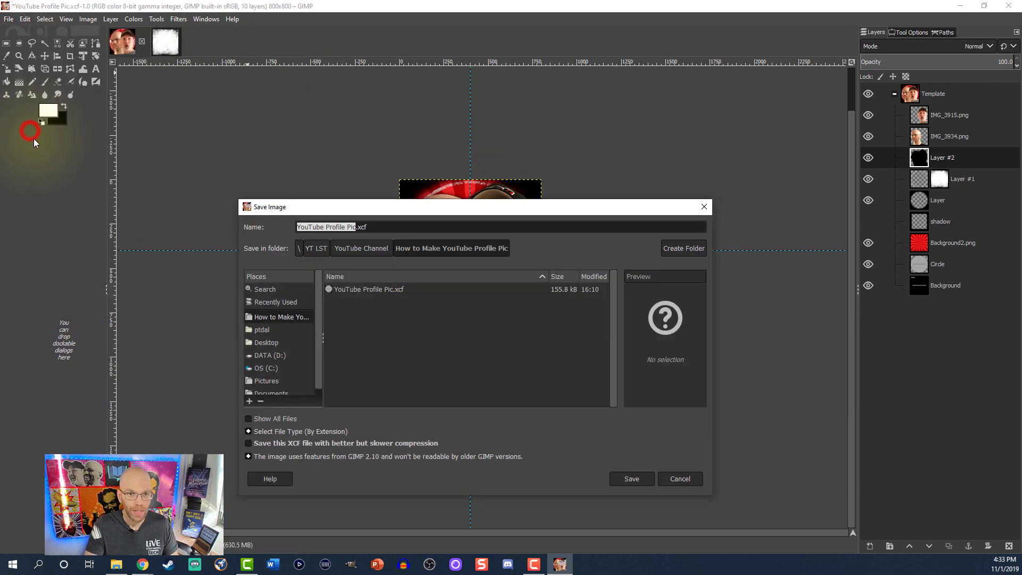
key(Right)
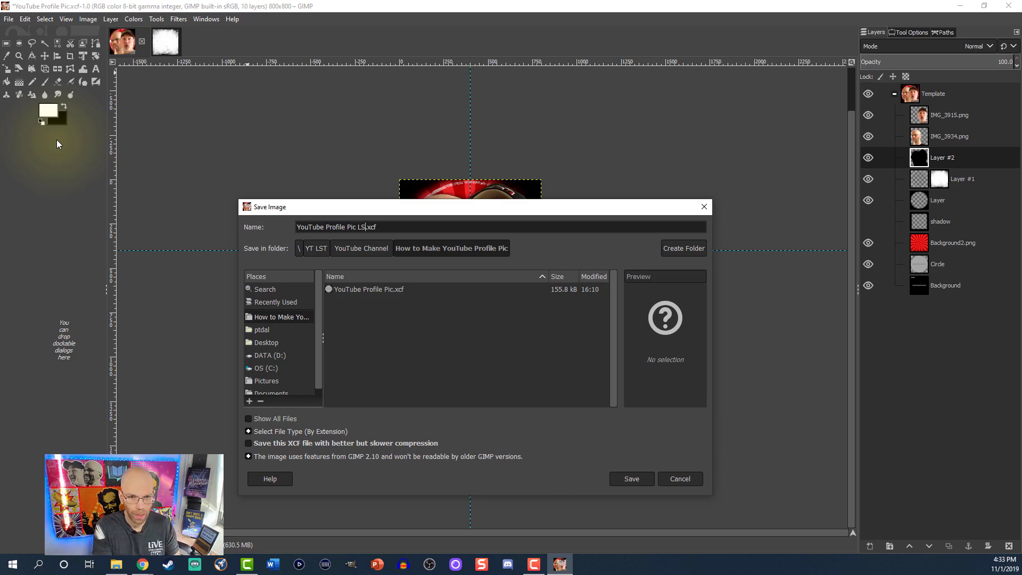
click(630, 480)
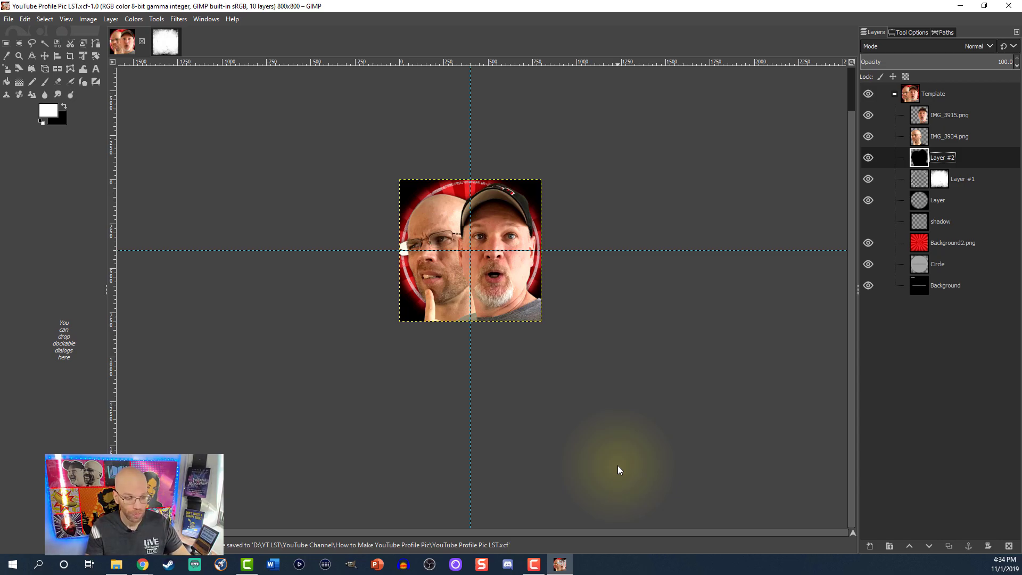
Export the image as YouTube Profile Pic LST.png with the default PNG settings
key(ctrl+shift+e)
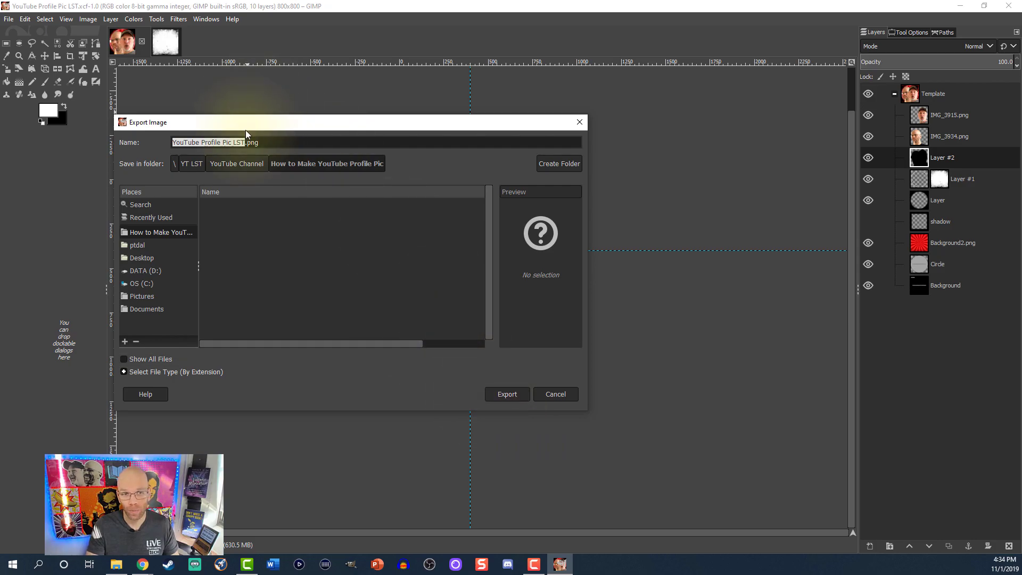
click(513, 396)
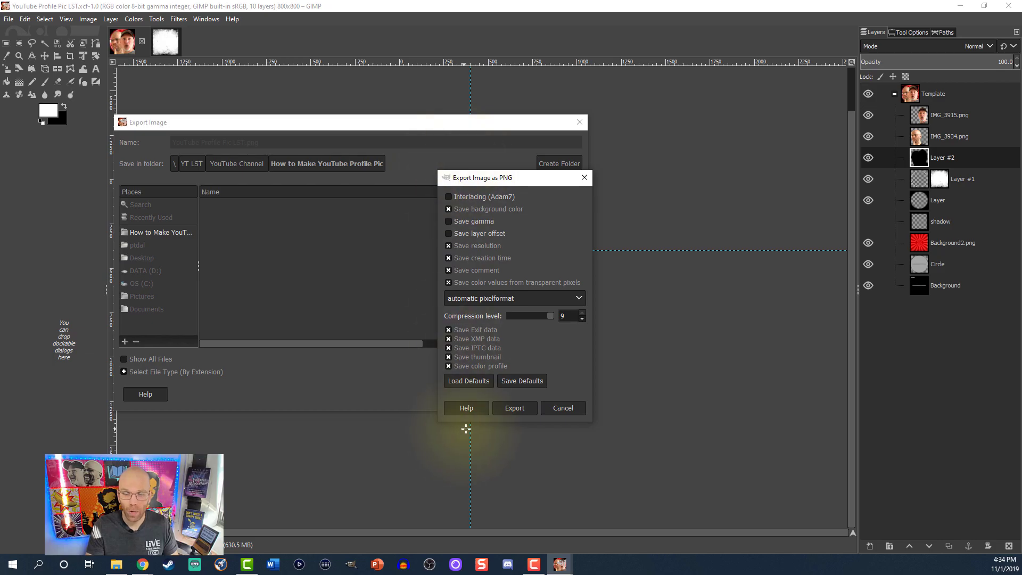
click(509, 412)
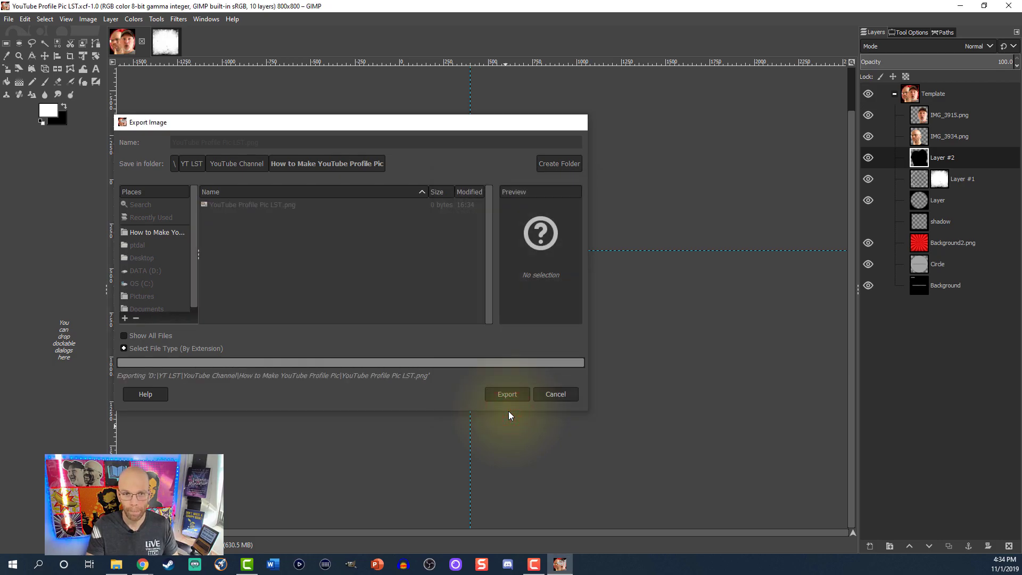